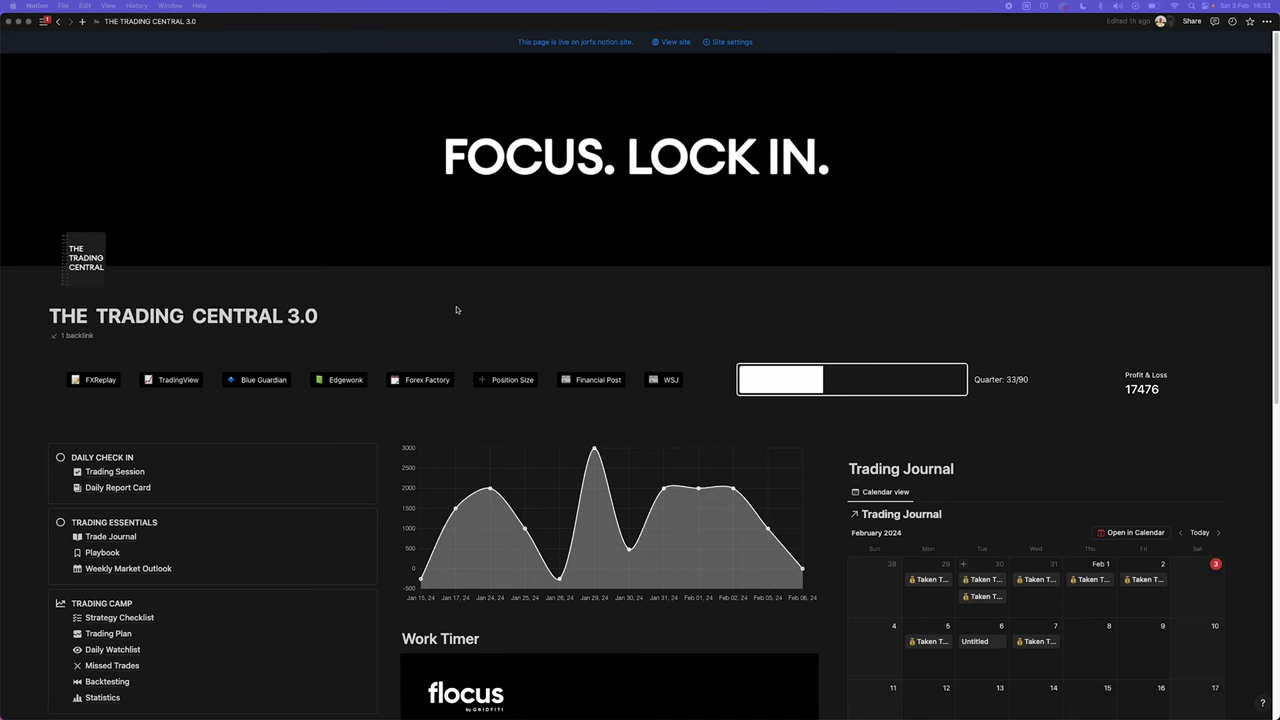
Open the Trading Session calendar under Daily Check In.
scroll(180, 295, down, 1)
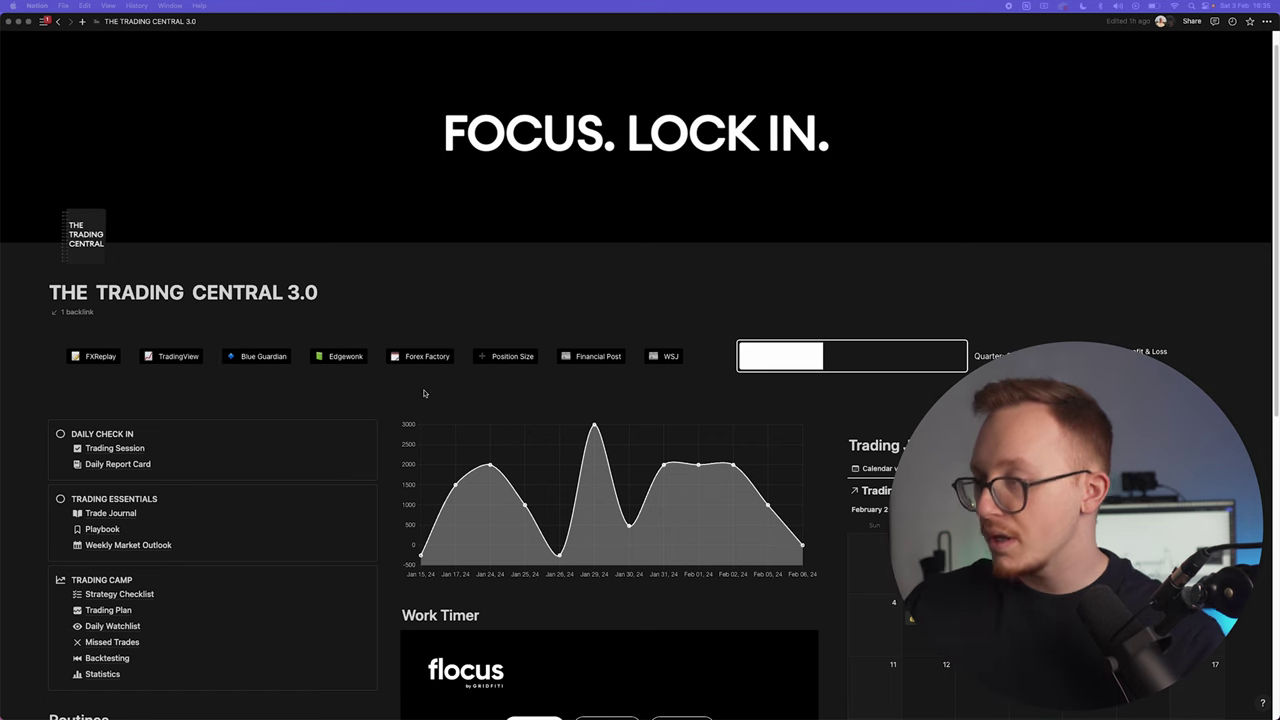
scroll(800, 350, down, 1)
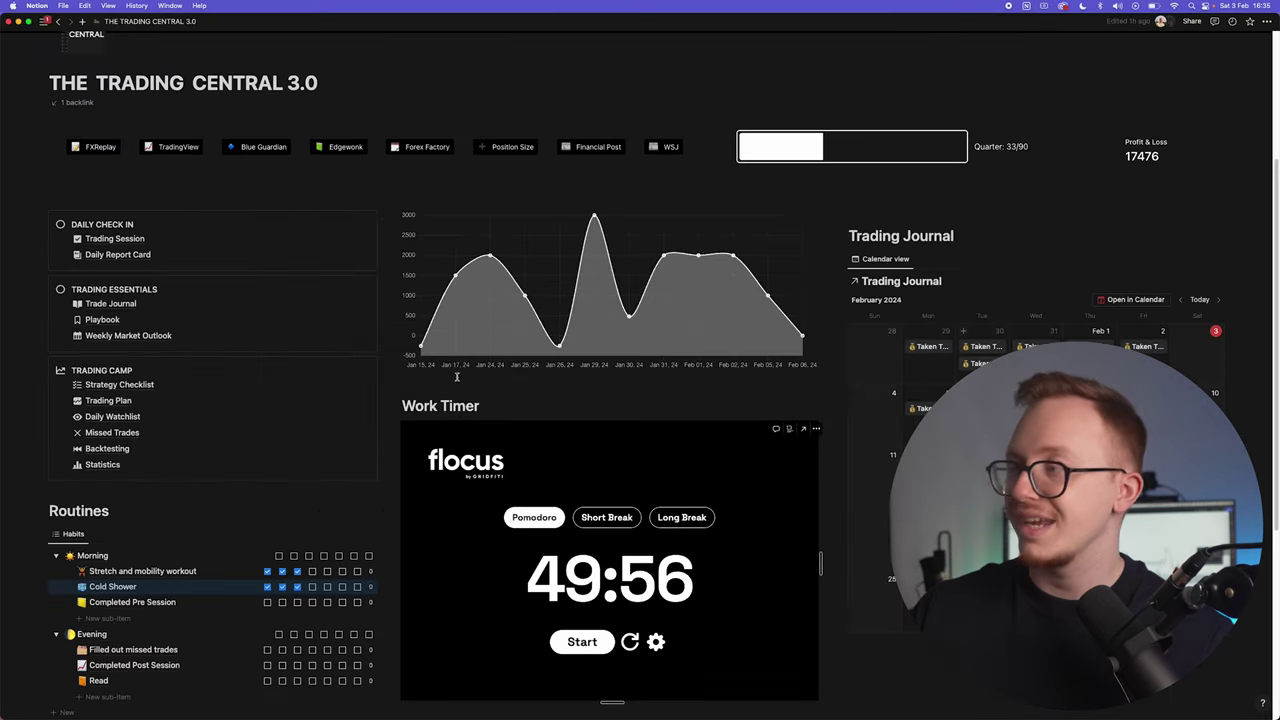
scroll(176, 523, up, 3)
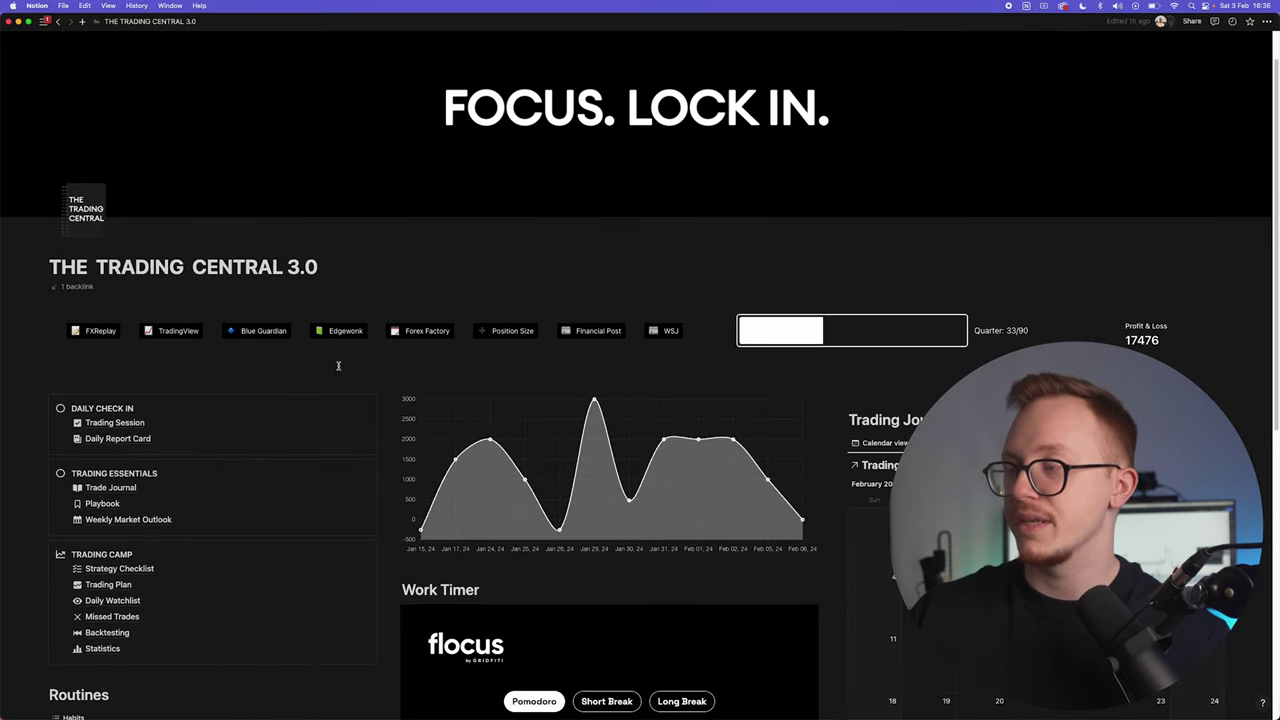
click(187, 422)
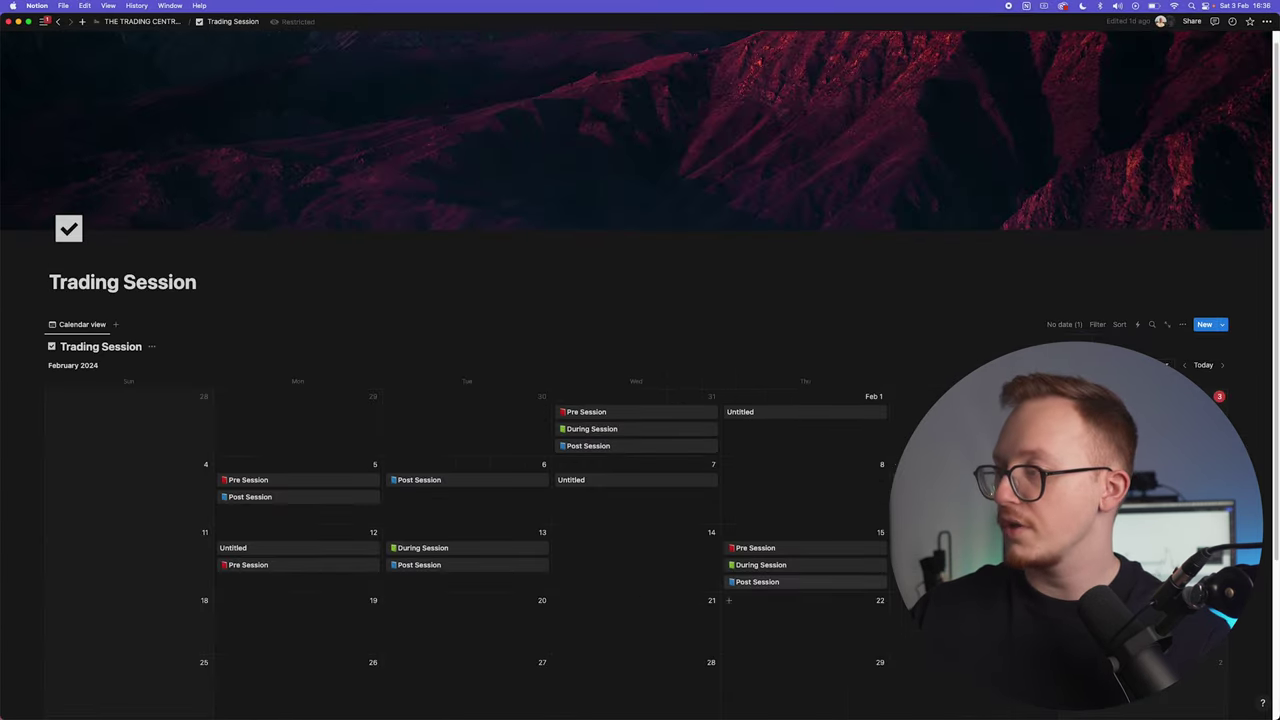
Create a February 14 entry filled from the Pre Session template.
scroll(694, 489, down, 1)
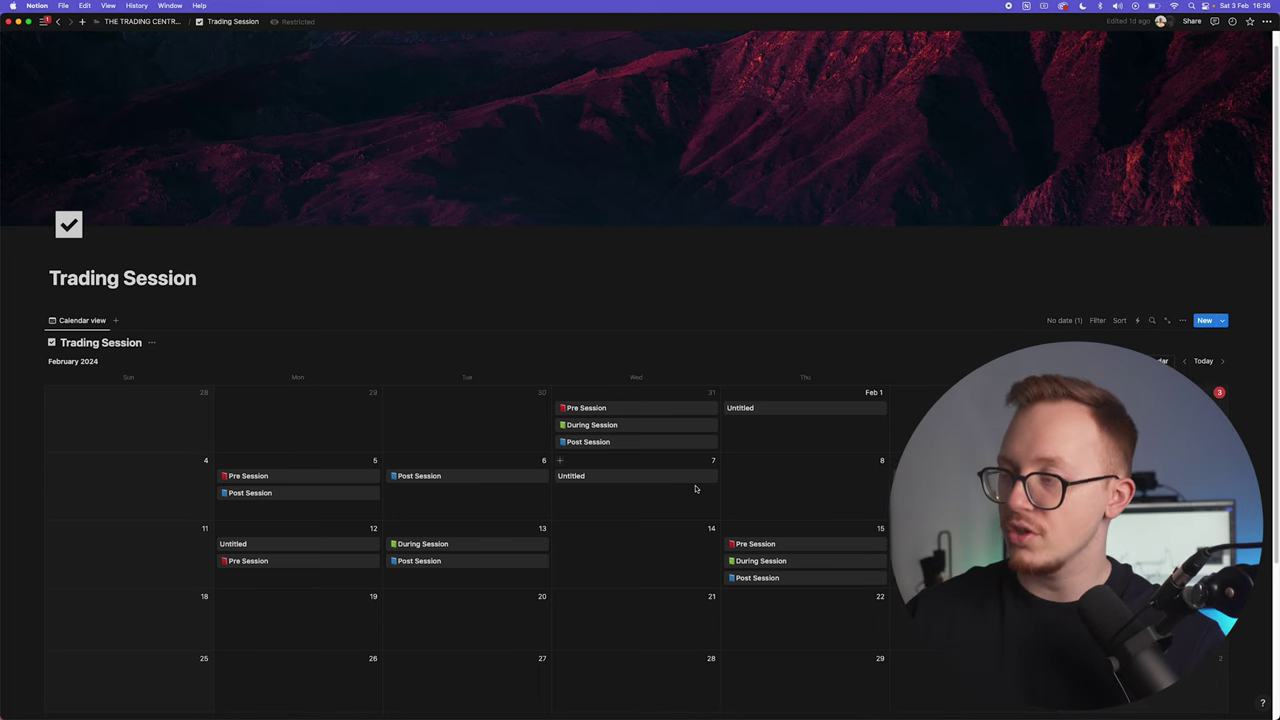
scroll(681, 467, down, 2)
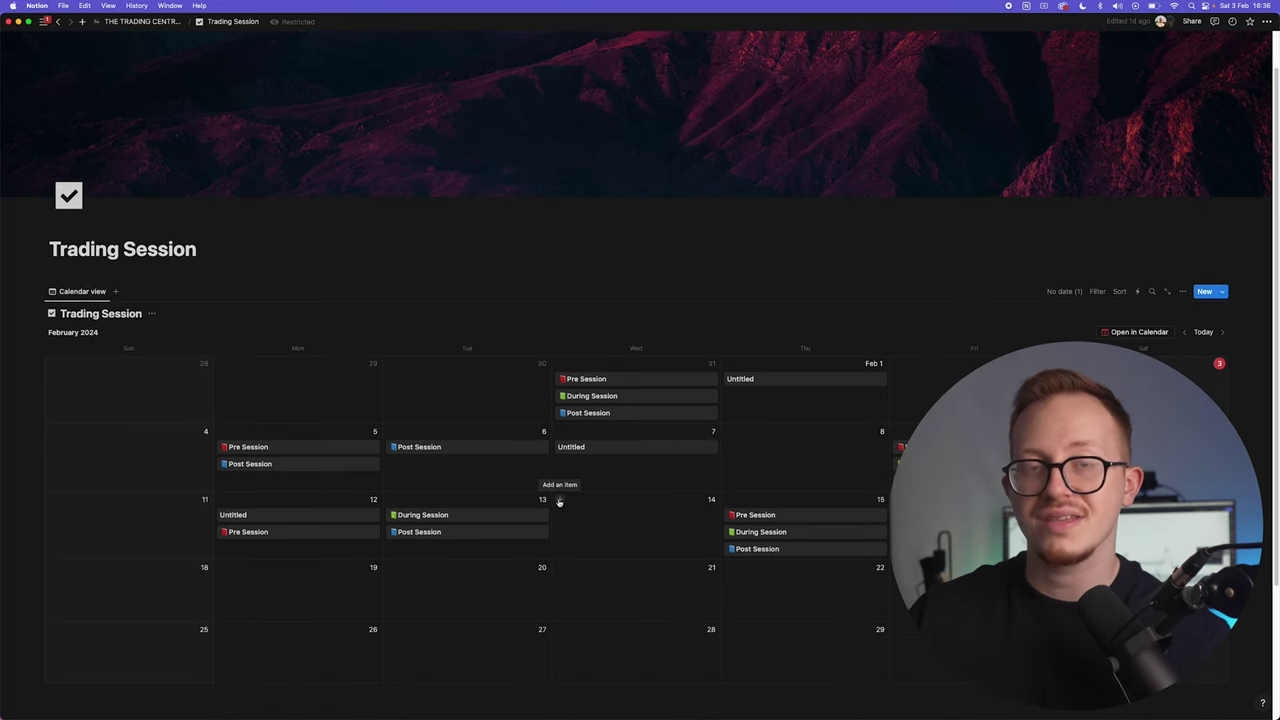
click(561, 502)
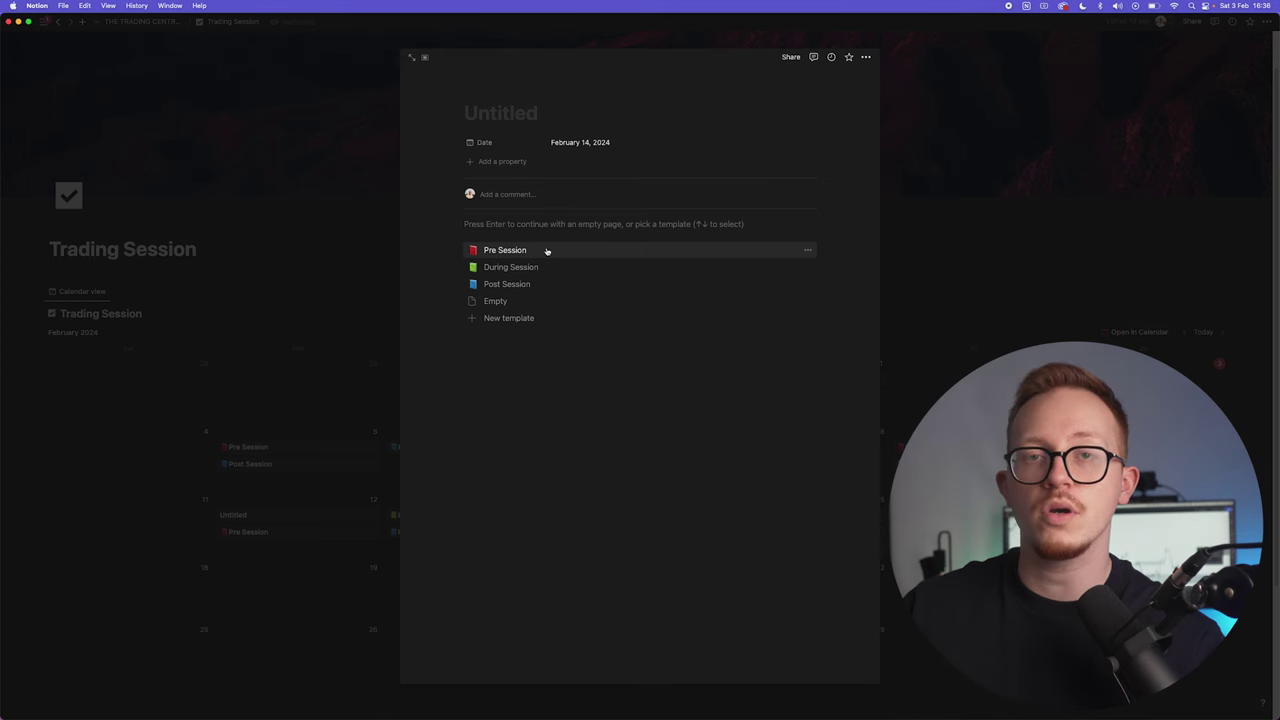
click(505, 250)
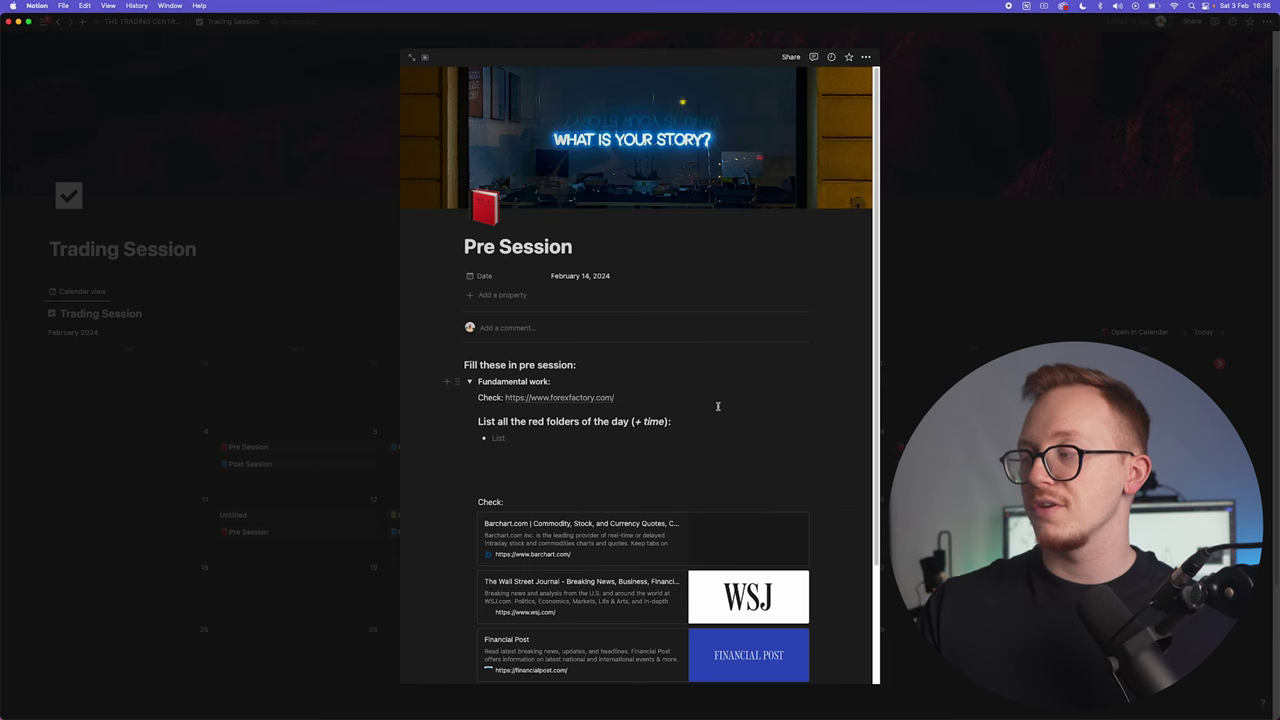
Expand the Pre Session's Chart Work toggle, view its EURUSD page, and return to the calendar.
scroll(700, 400, down, 1)
scroll(691, 396, down, 1)
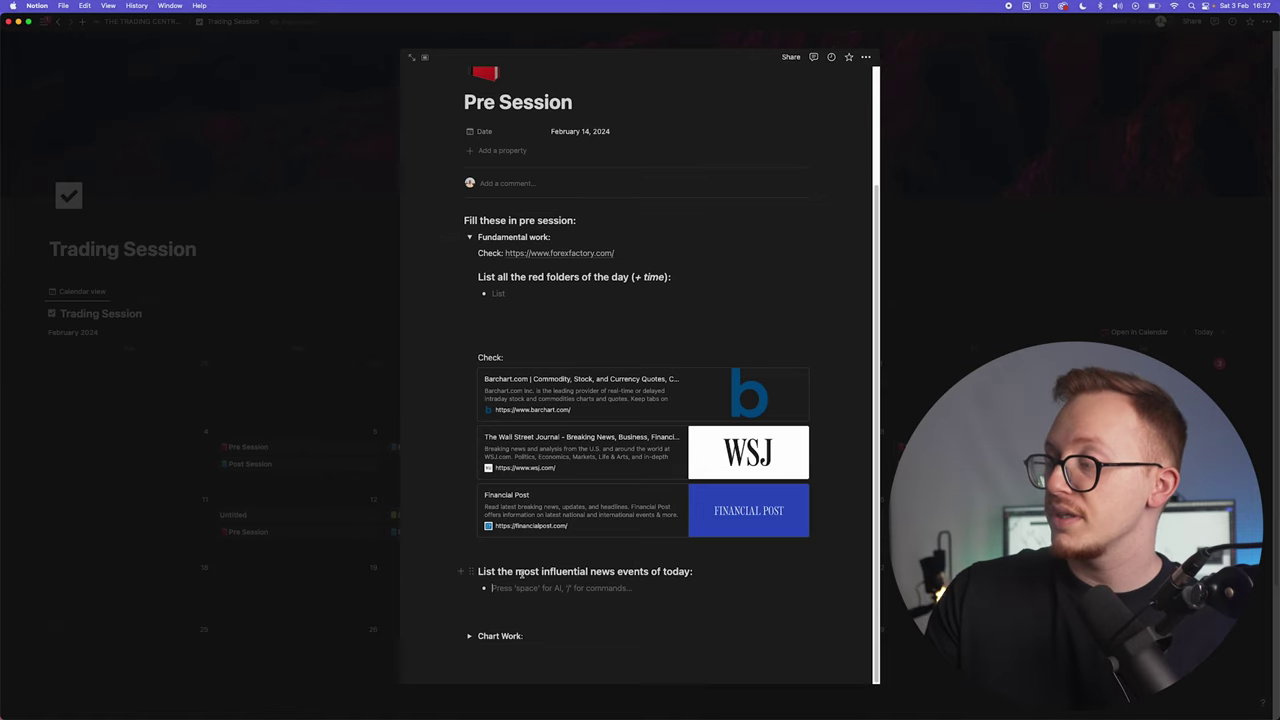
click(468, 638)
scroll(586, 594, down, 1)
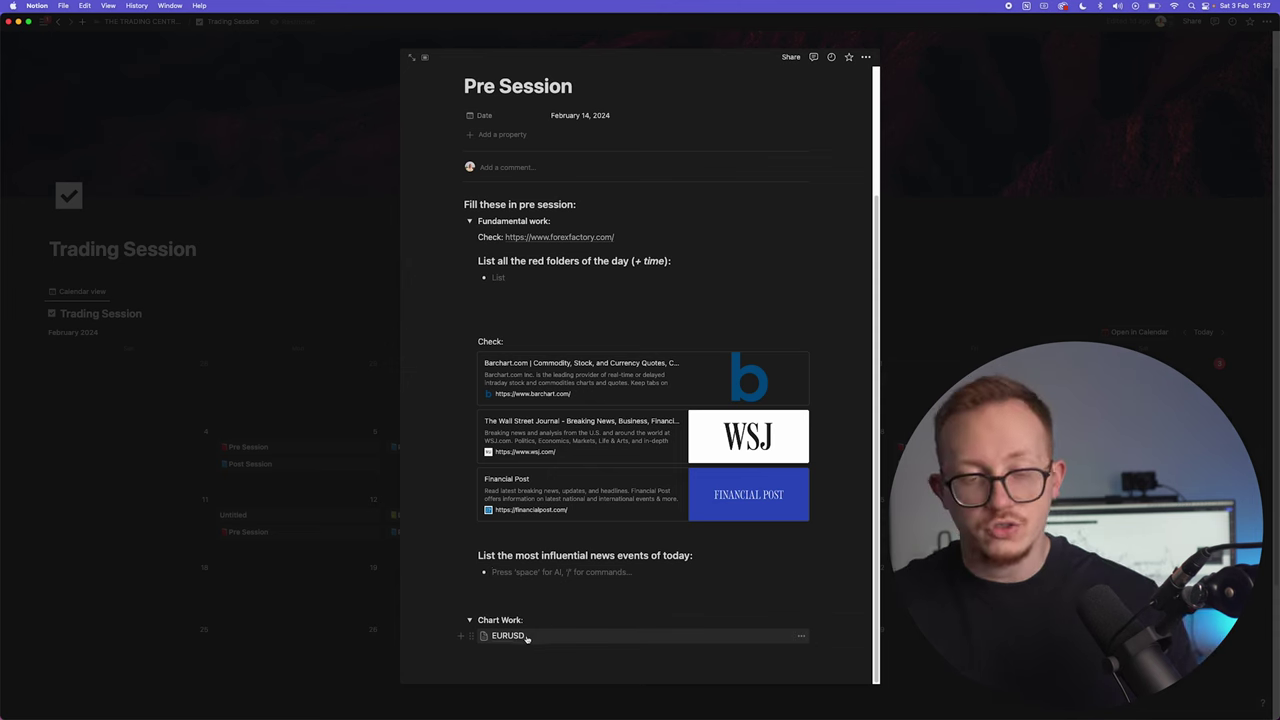
mouse_move(537, 637)
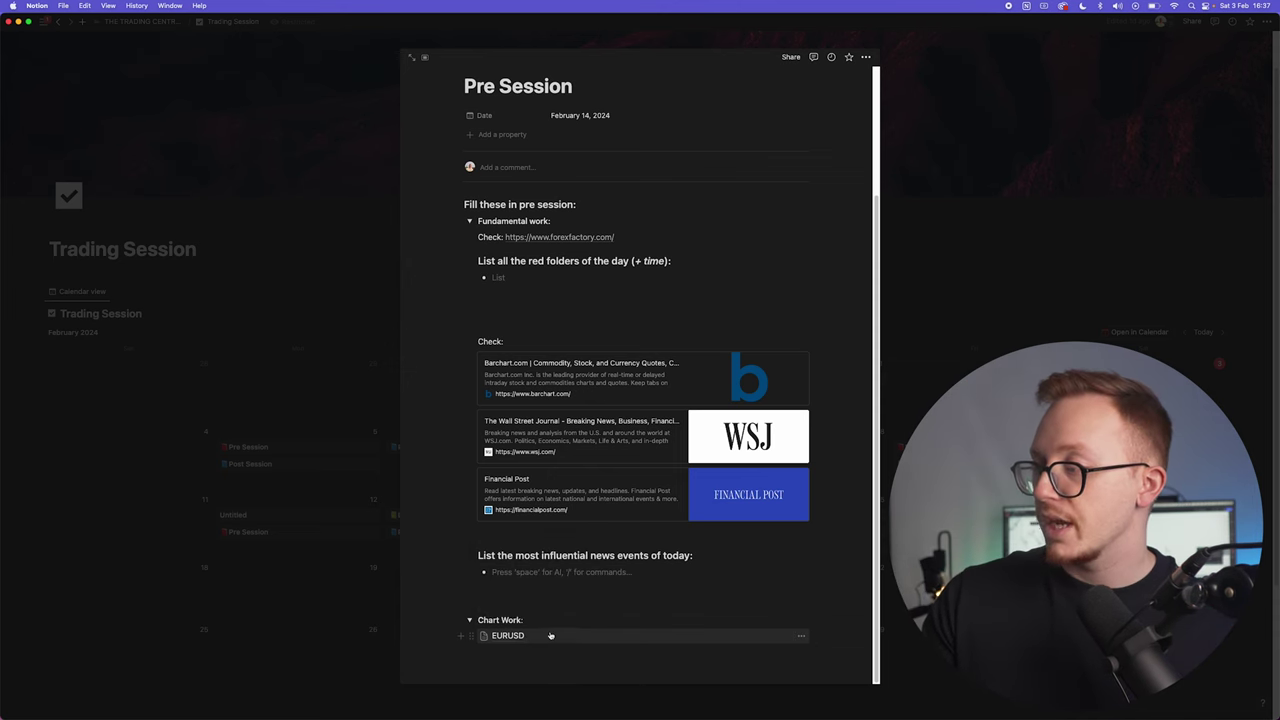
click(537, 637)
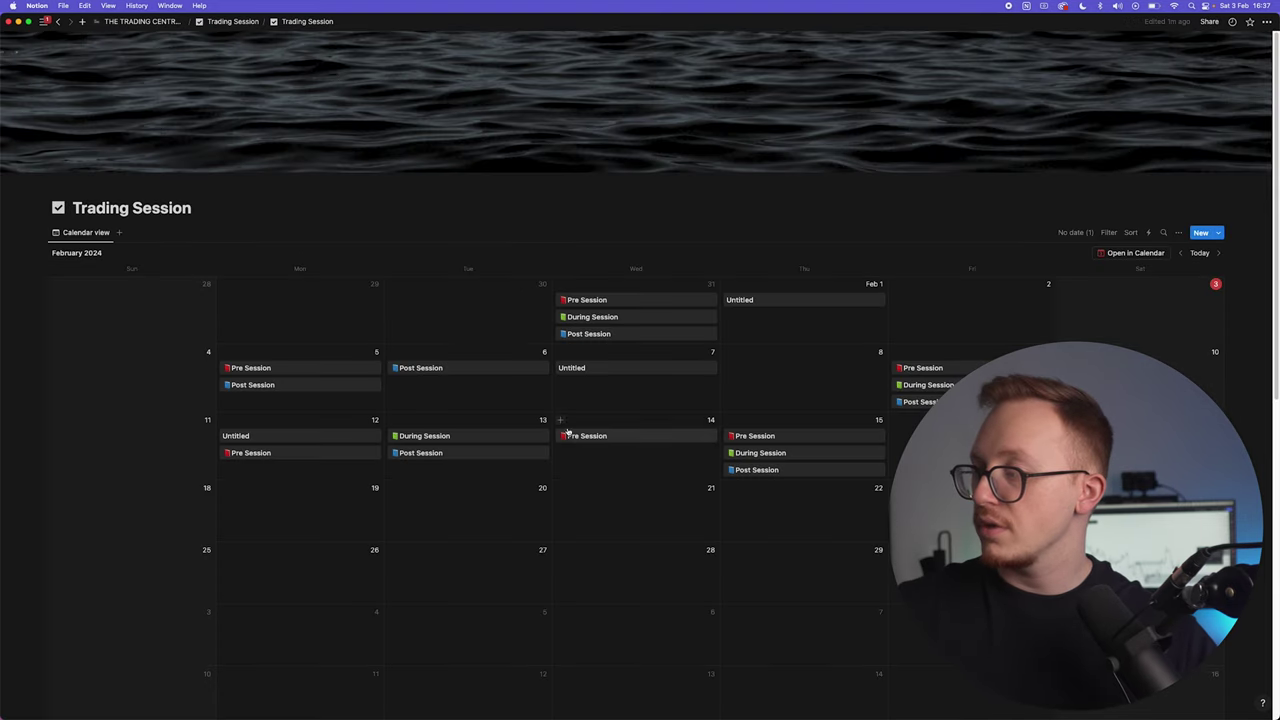
click(229, 434)
Apply the During Session template and tag the 12:10 thought as Distracted.
click(515, 266)
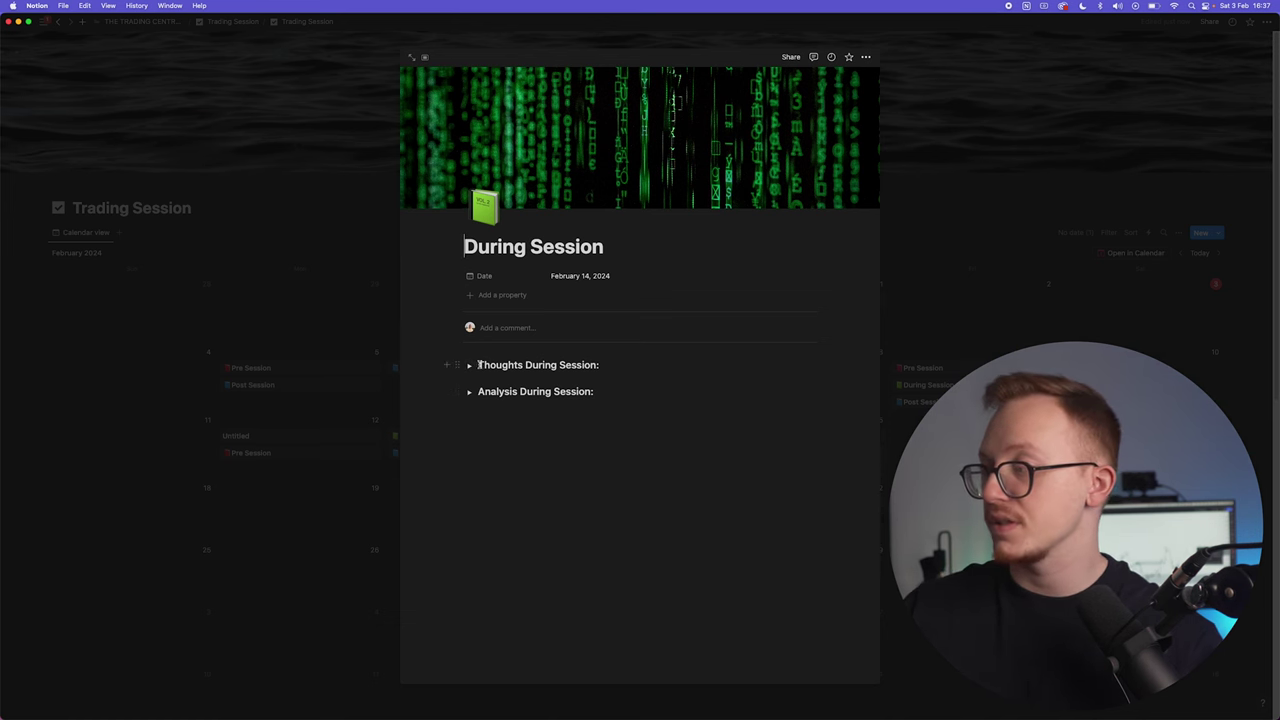
click(469, 366)
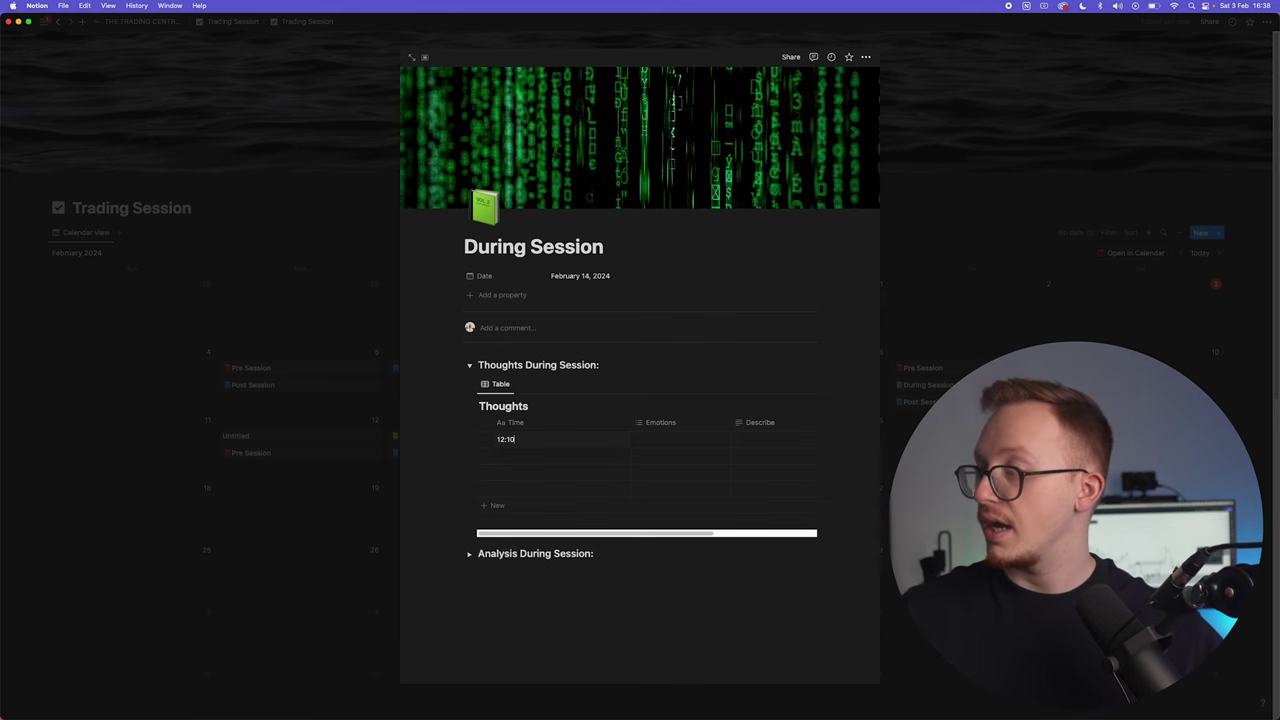
click(677, 440)
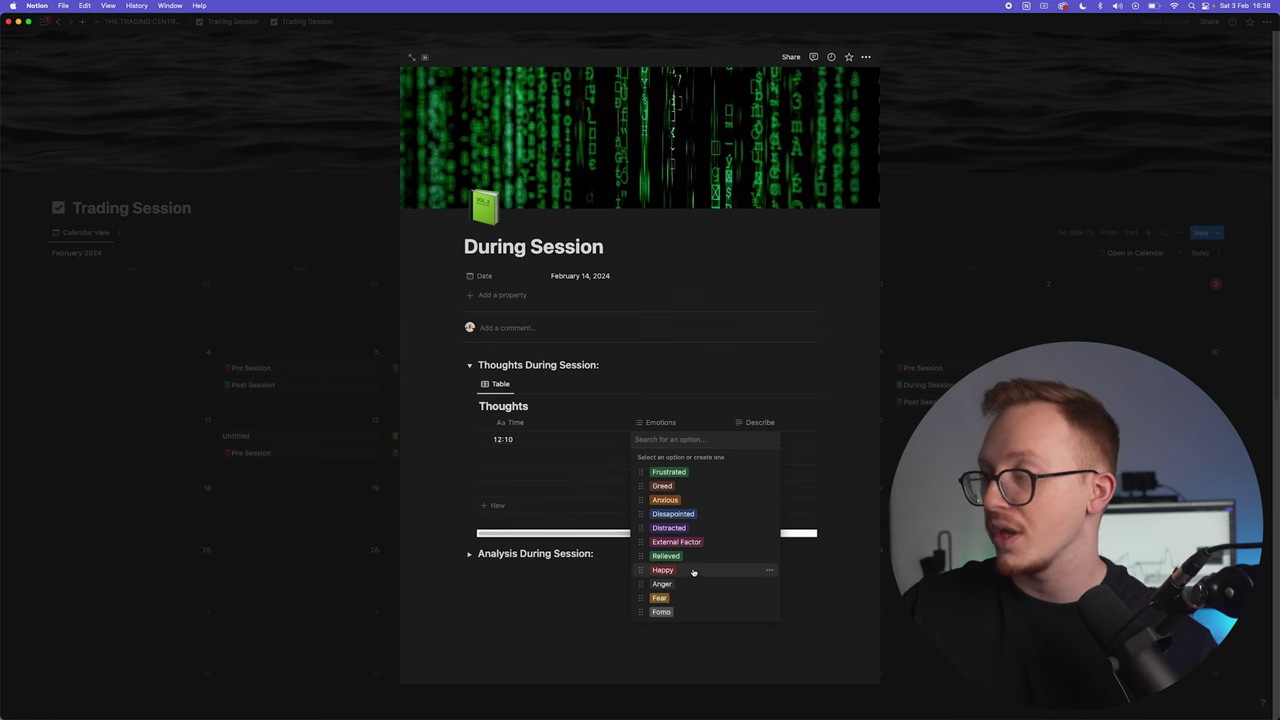
click(706, 528)
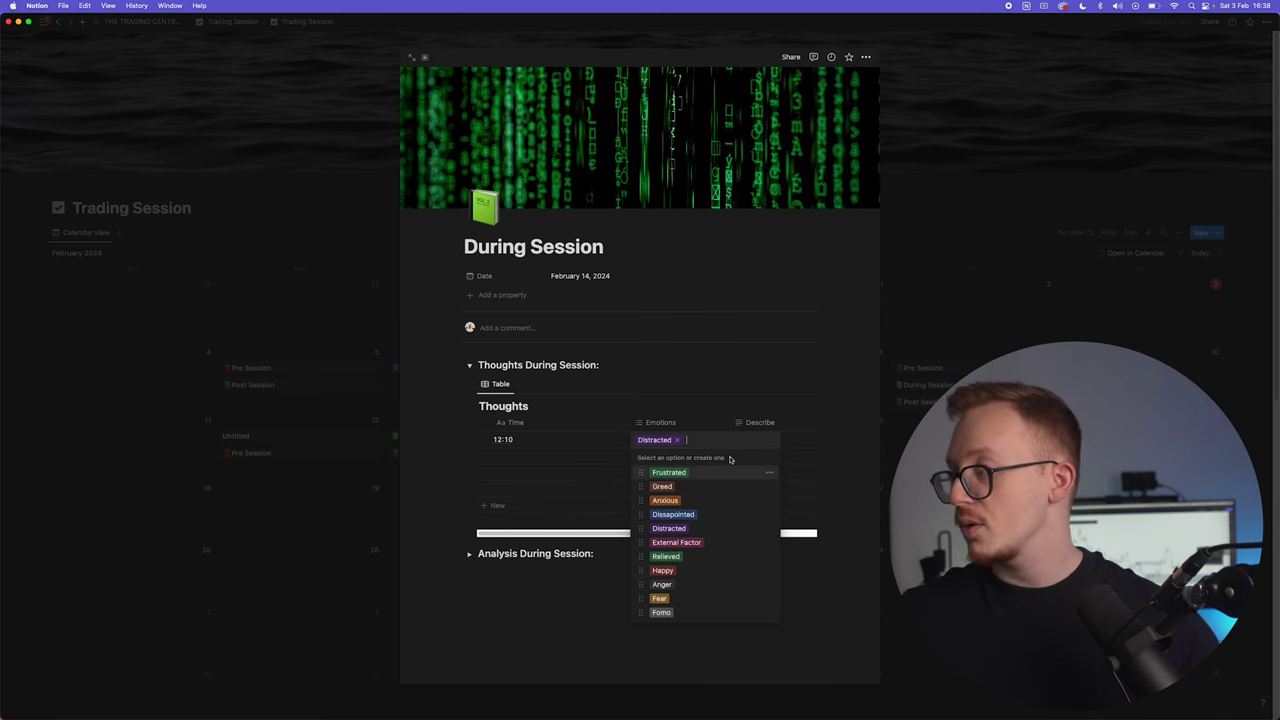
click(800, 440)
Describe the thought as getting a call with bad news while trading, then view the Analysis EURUSD page.
click(799, 440)
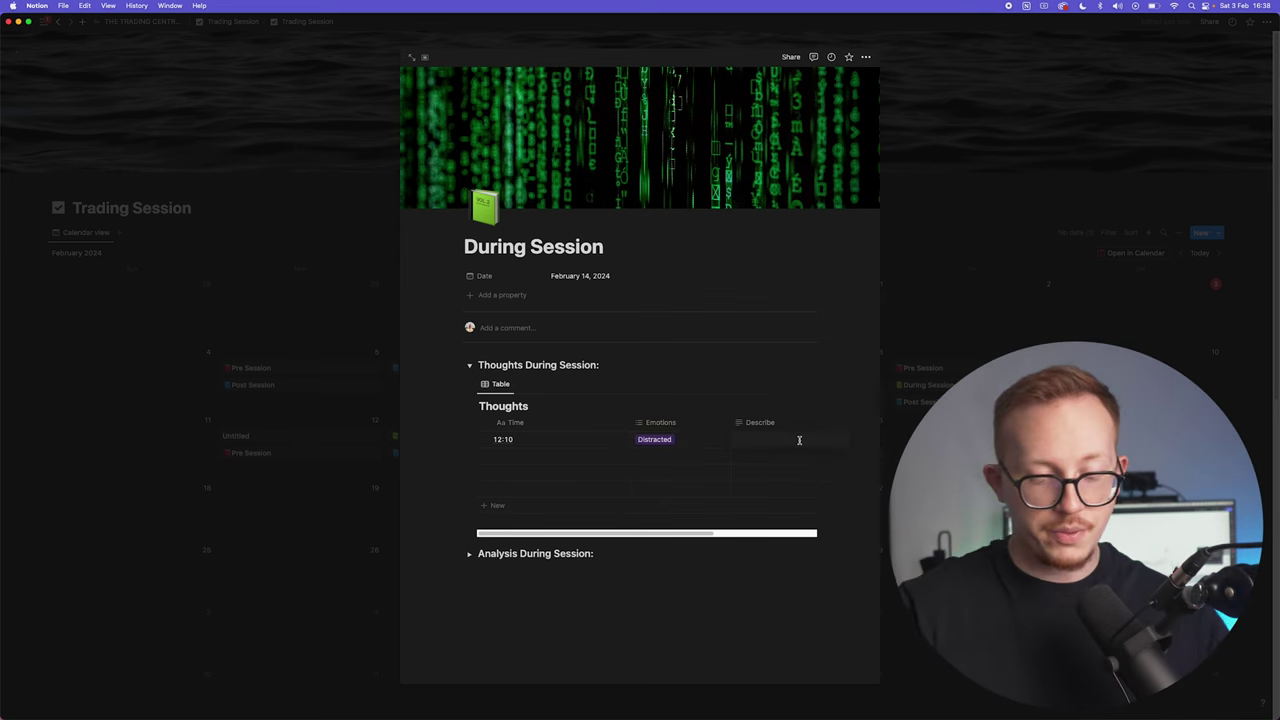
text(I got called by my wife)
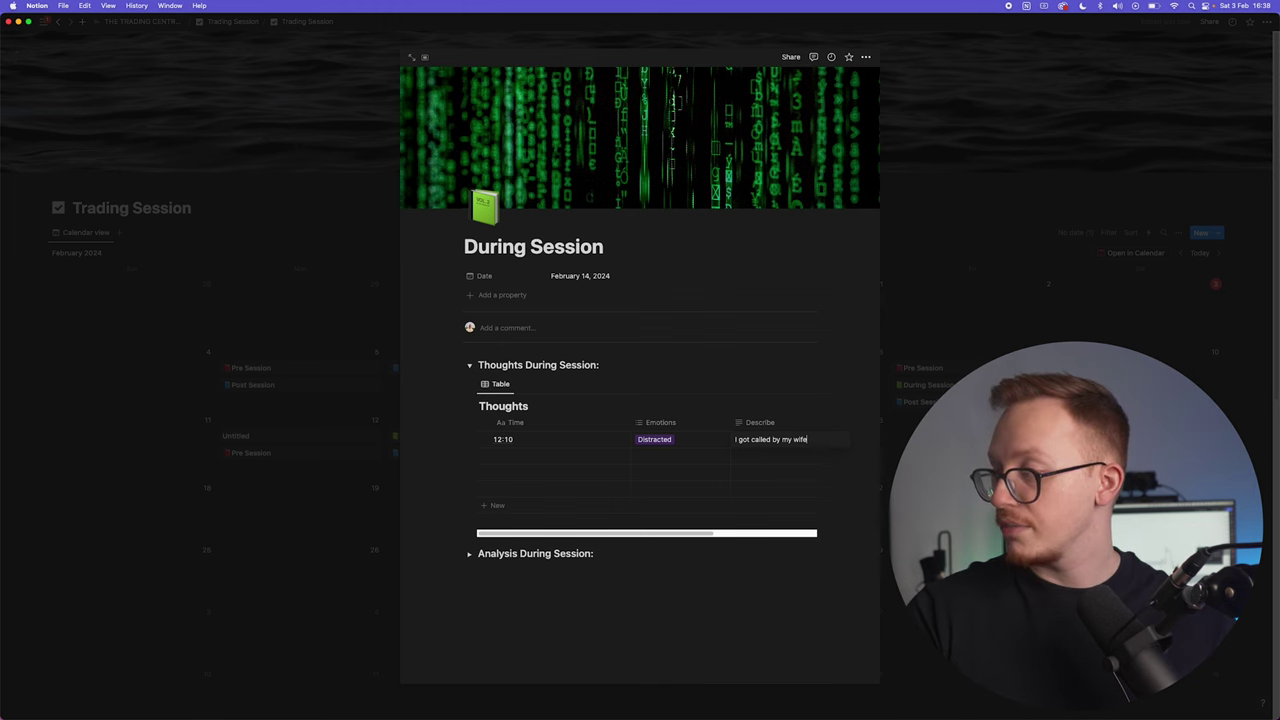
text(ing tradi)
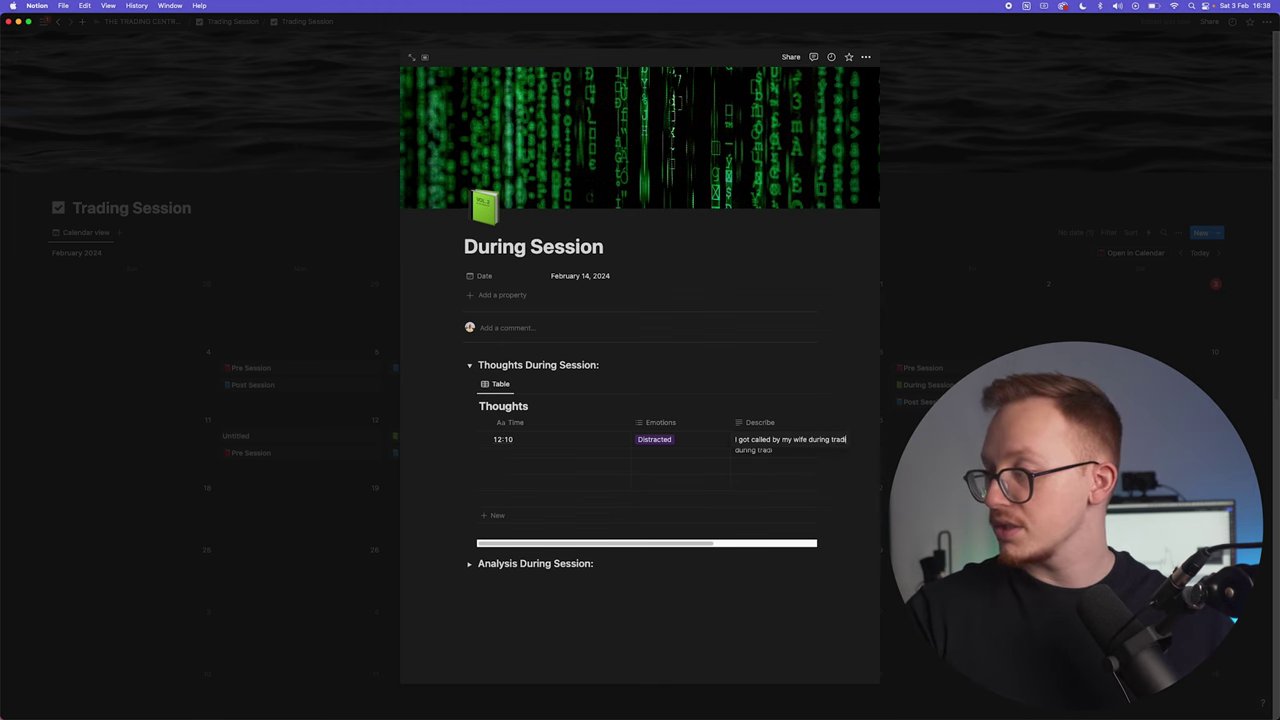
text(th bad news)
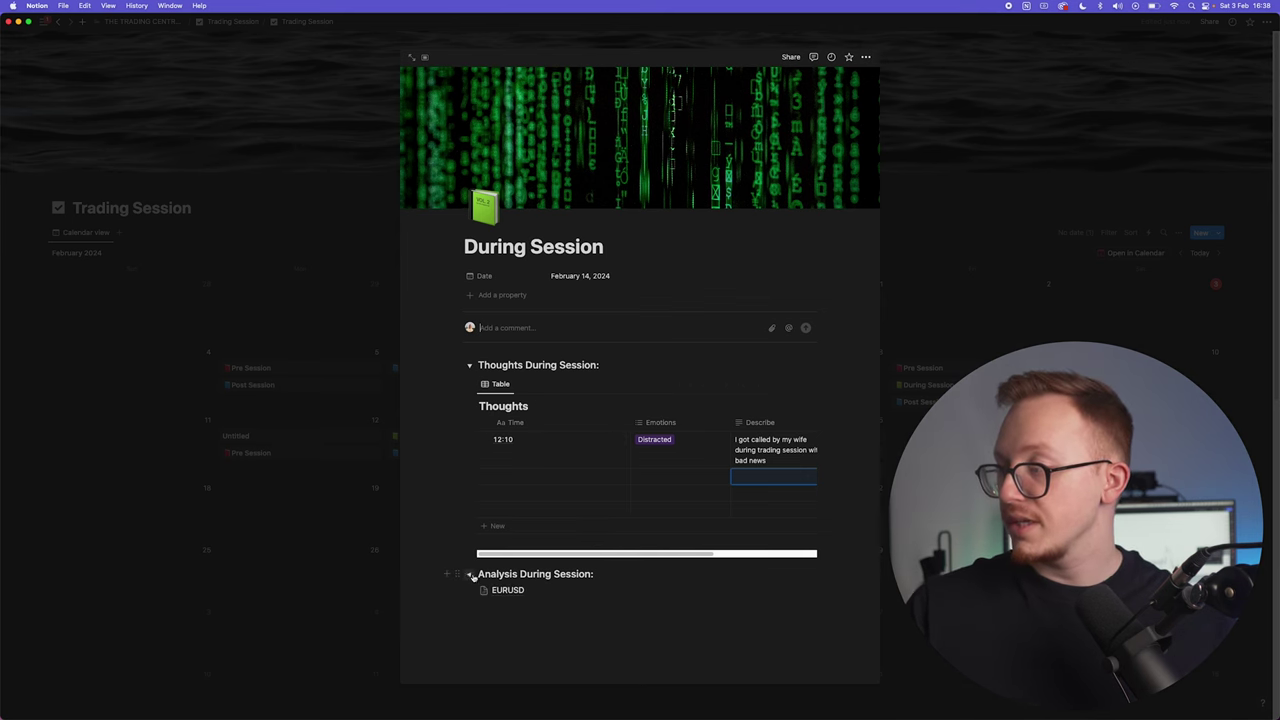
click(505, 590)
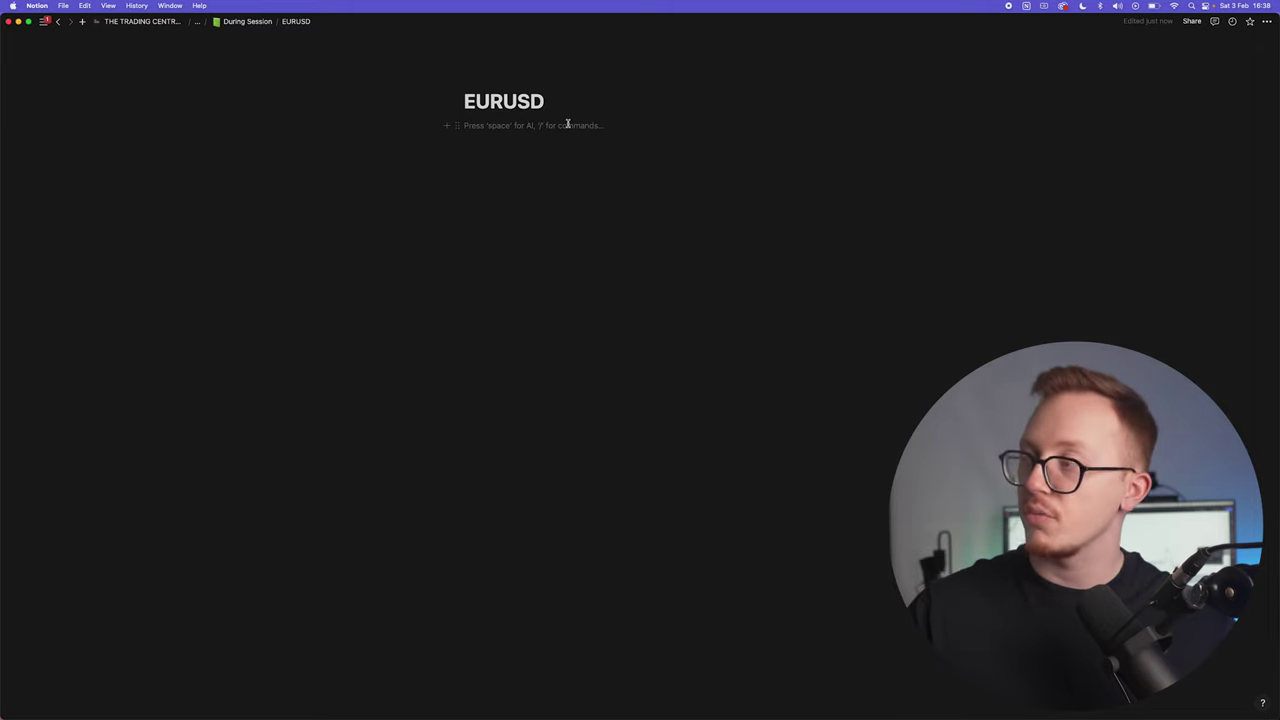
Add a February 14 Post Session entry and go to its Psychology page.
click(241, 22)
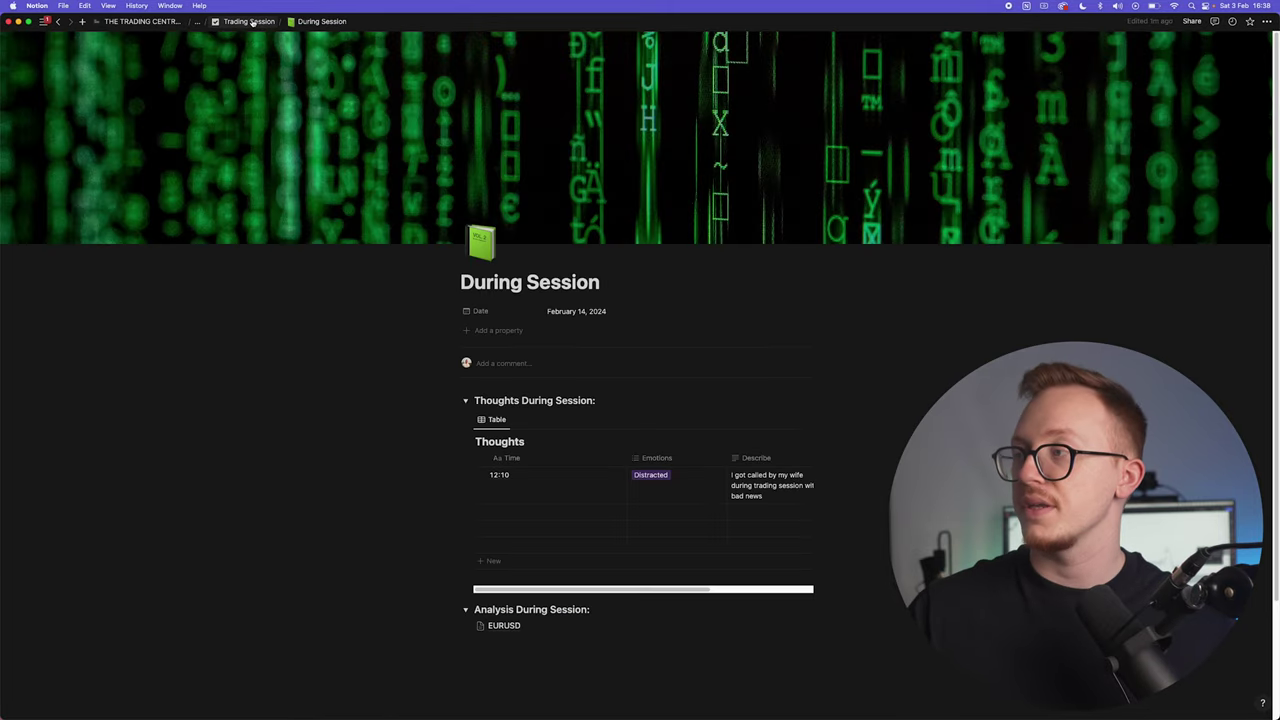
click(252, 22)
click(561, 421)
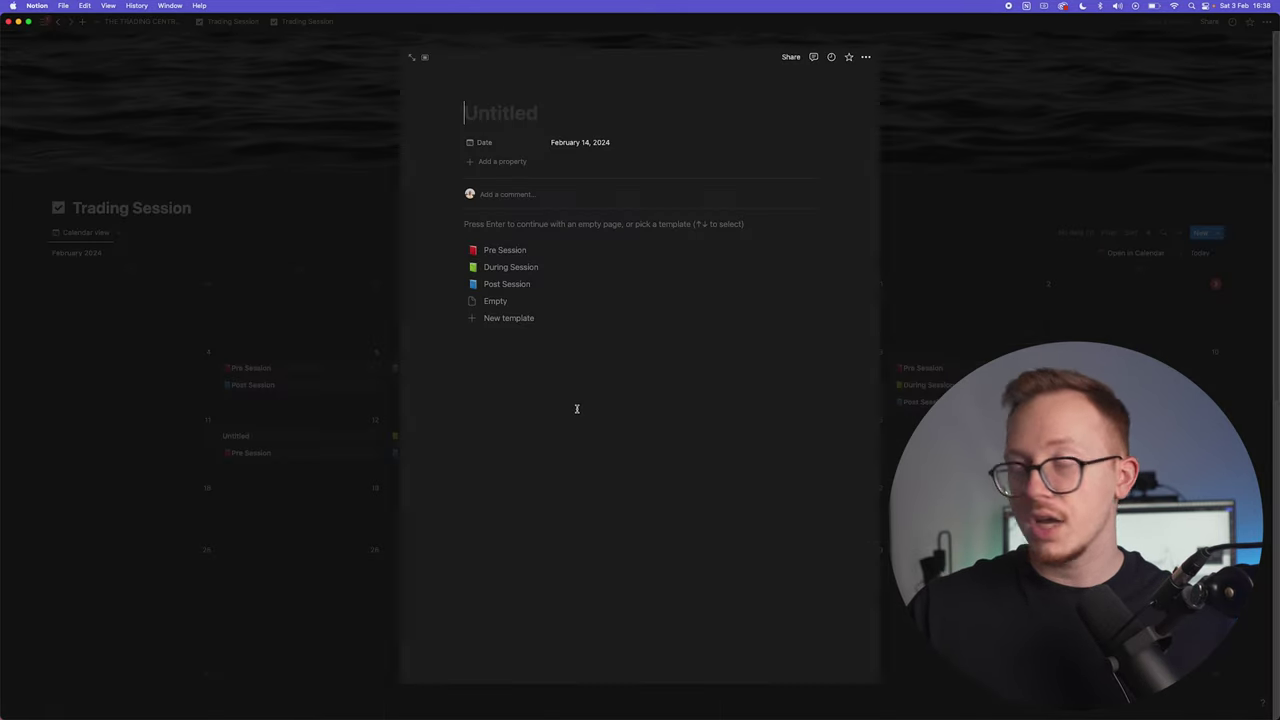
click(550, 282)
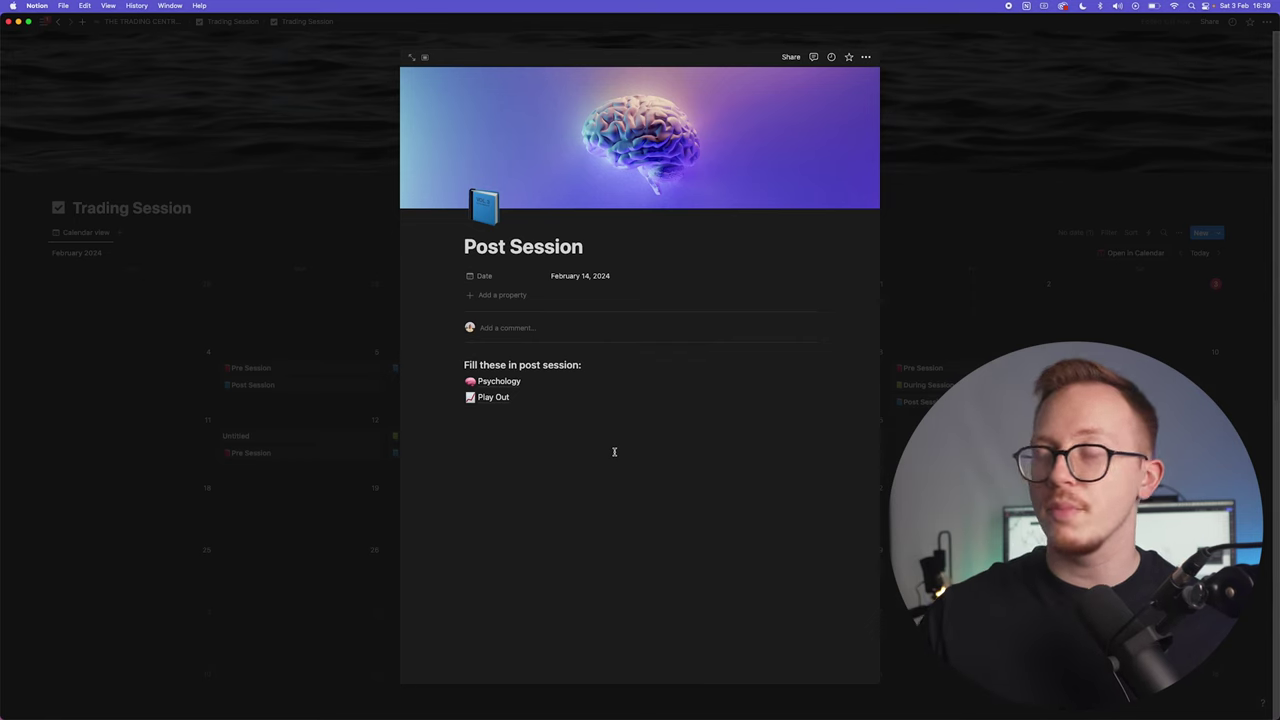
click(571, 381)
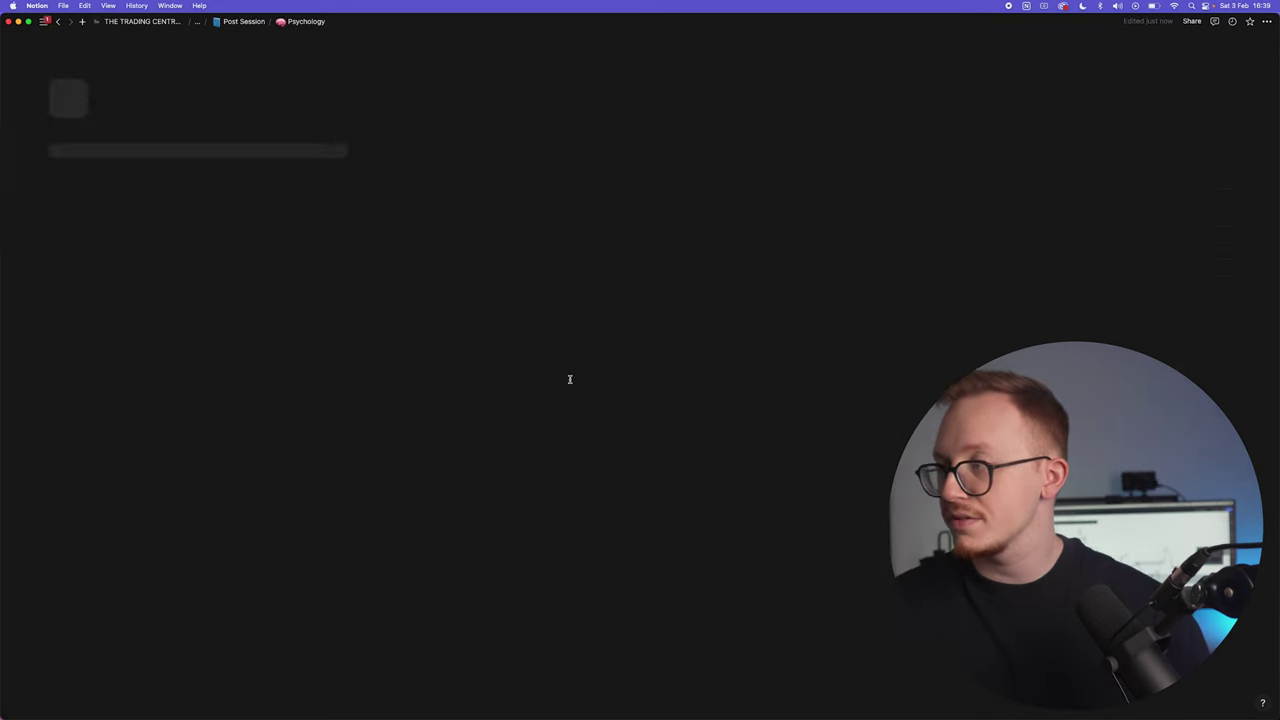
Log the scenario 'got fomo from a trade' tagged Fomo in the Psychology table.
click(84, 243)
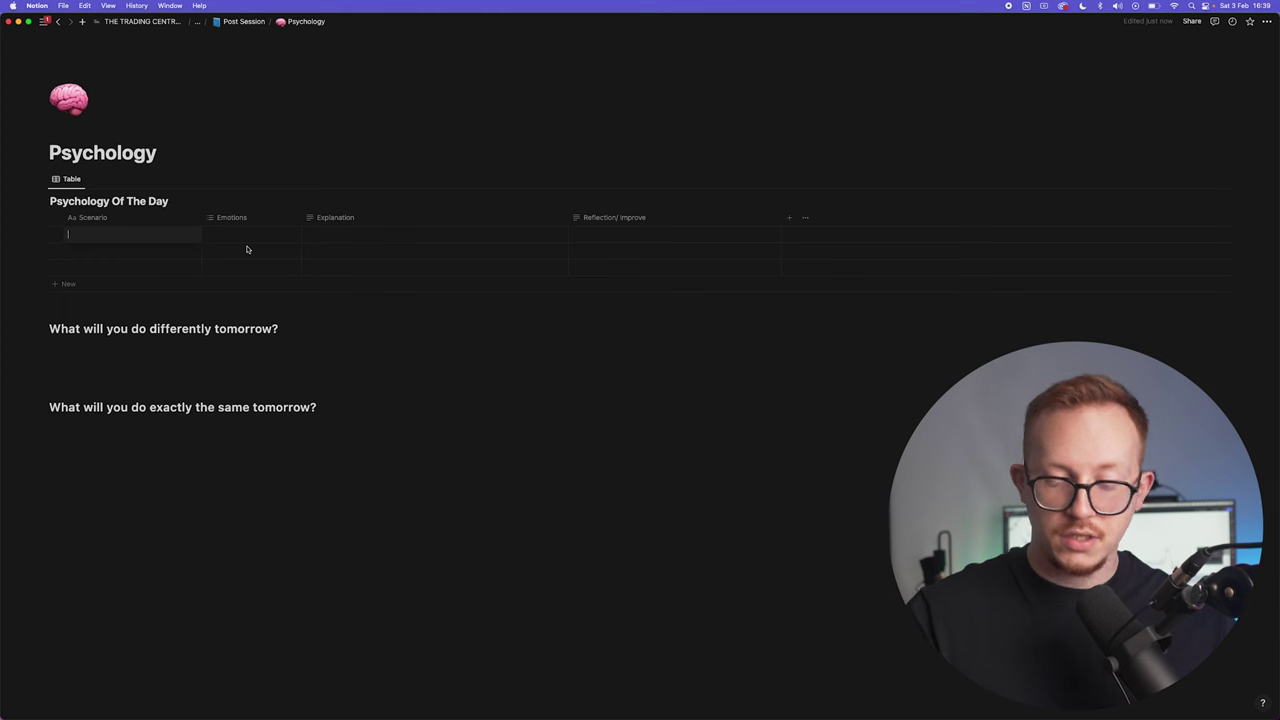
text(got fomo from)
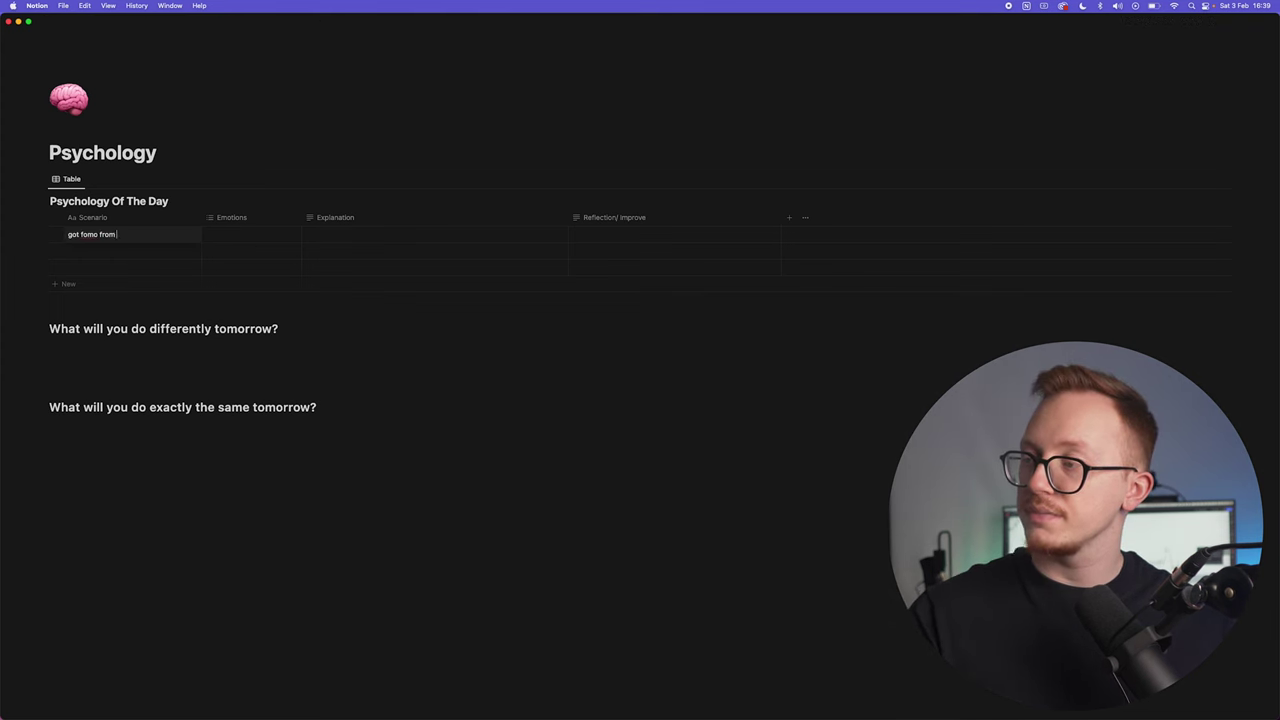
text( a trade)
click(246, 240)
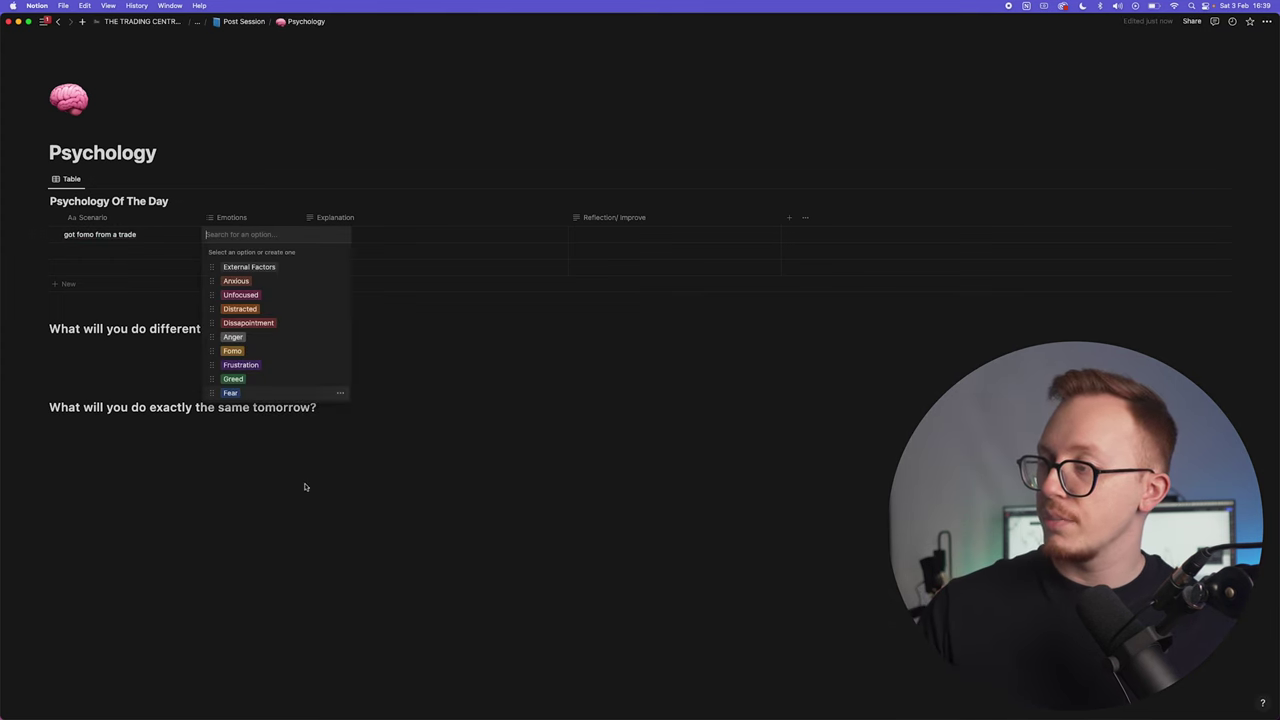
click(257, 350)
click(426, 234)
Fill the fomo row's explanation and the reflection 'whenever this happens leave the charts'.
click(415, 233)
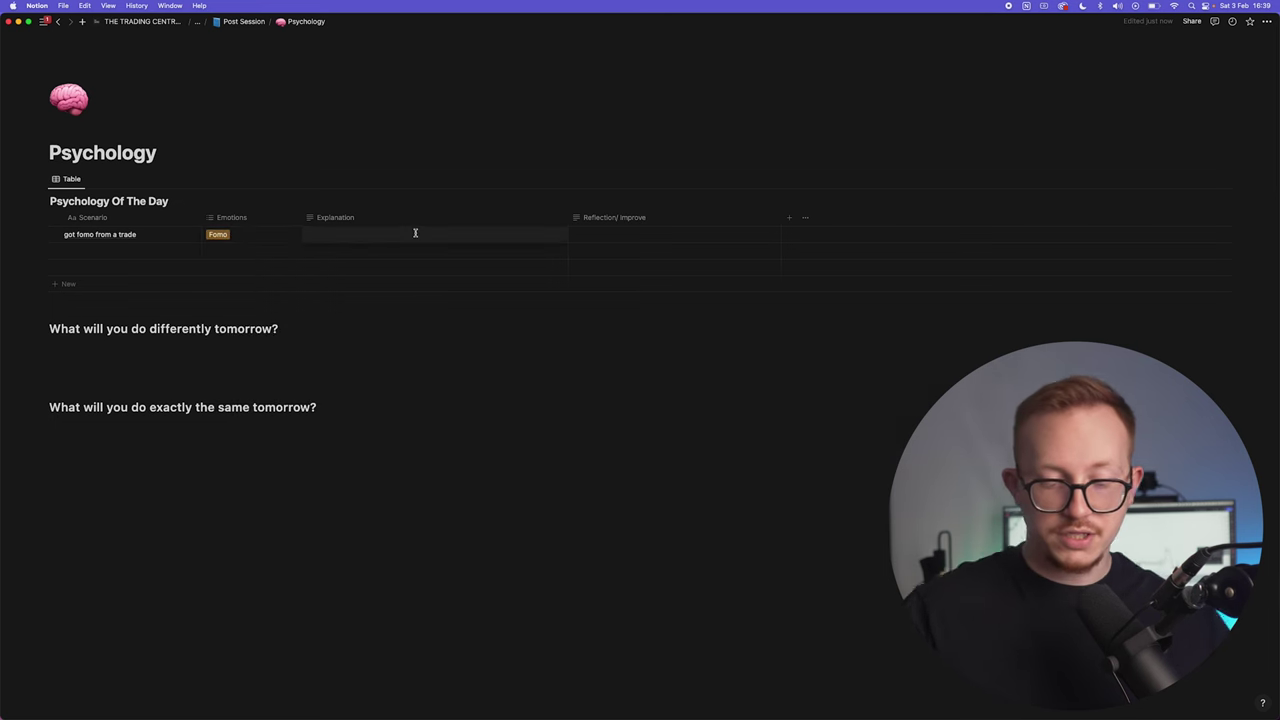
text(did not get tapped in, revenge traded)
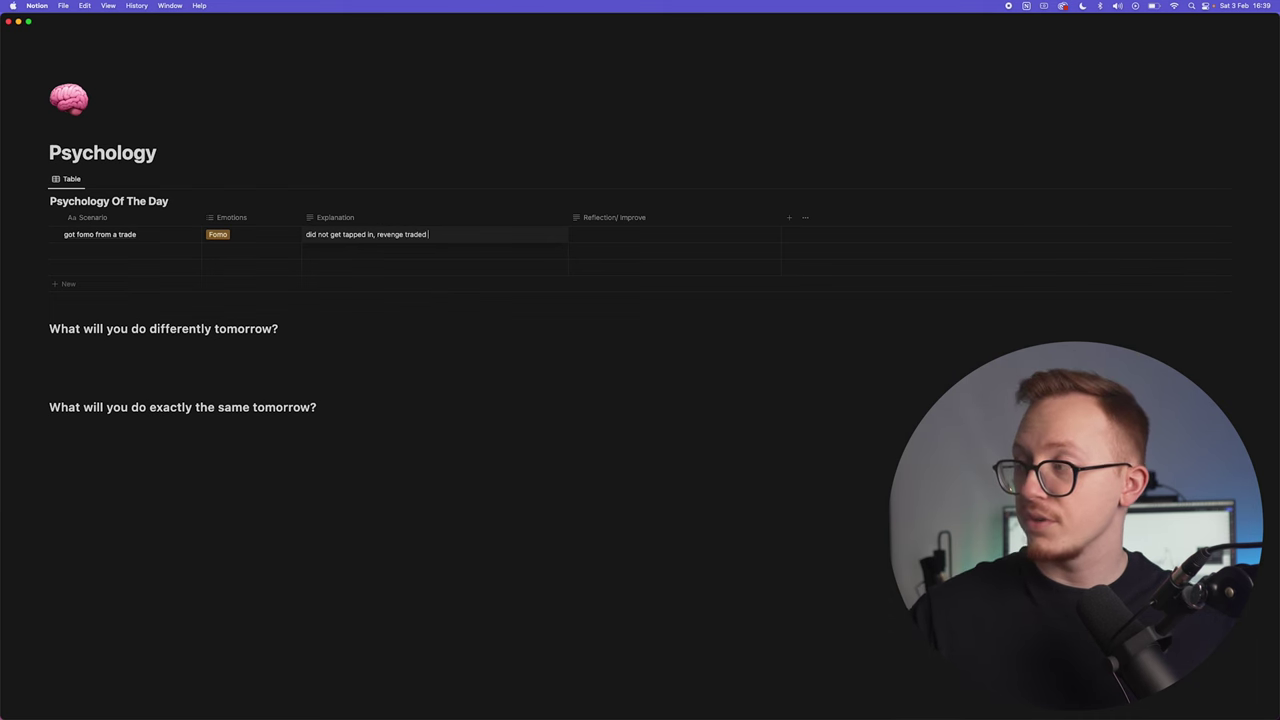
key(Escape)
click(685, 235)
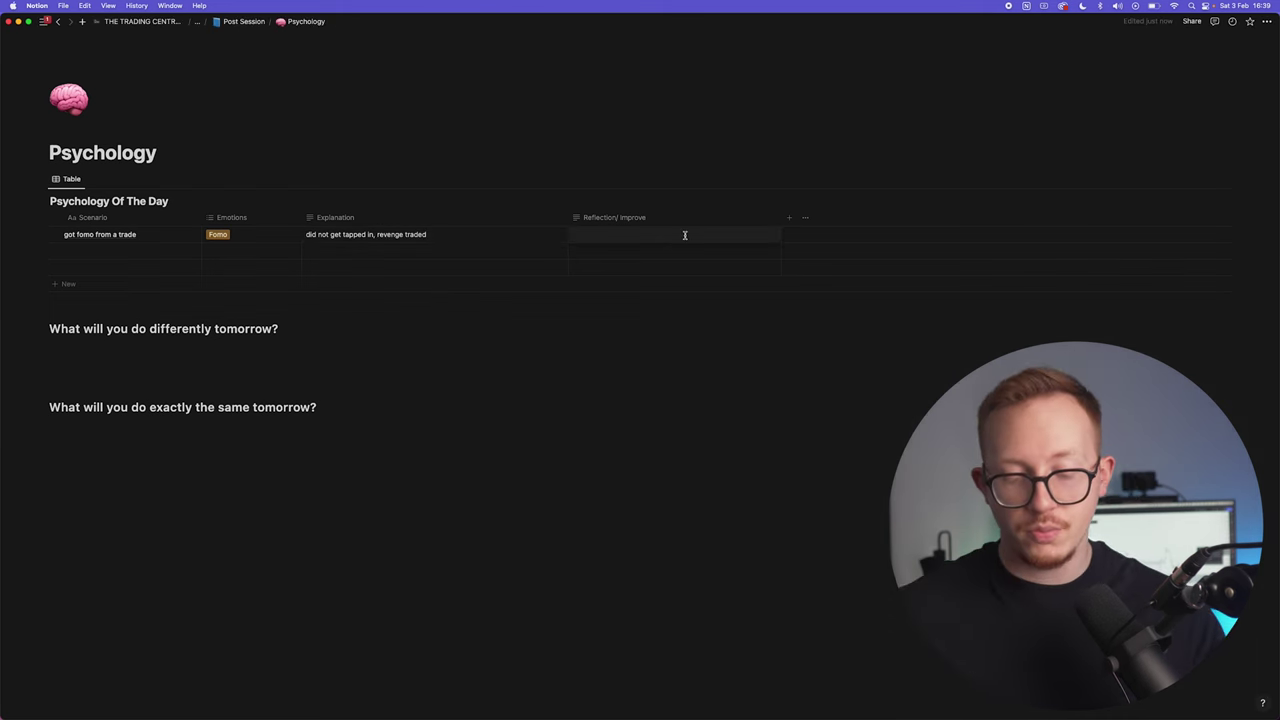
text(whenever this happens leave the charts)
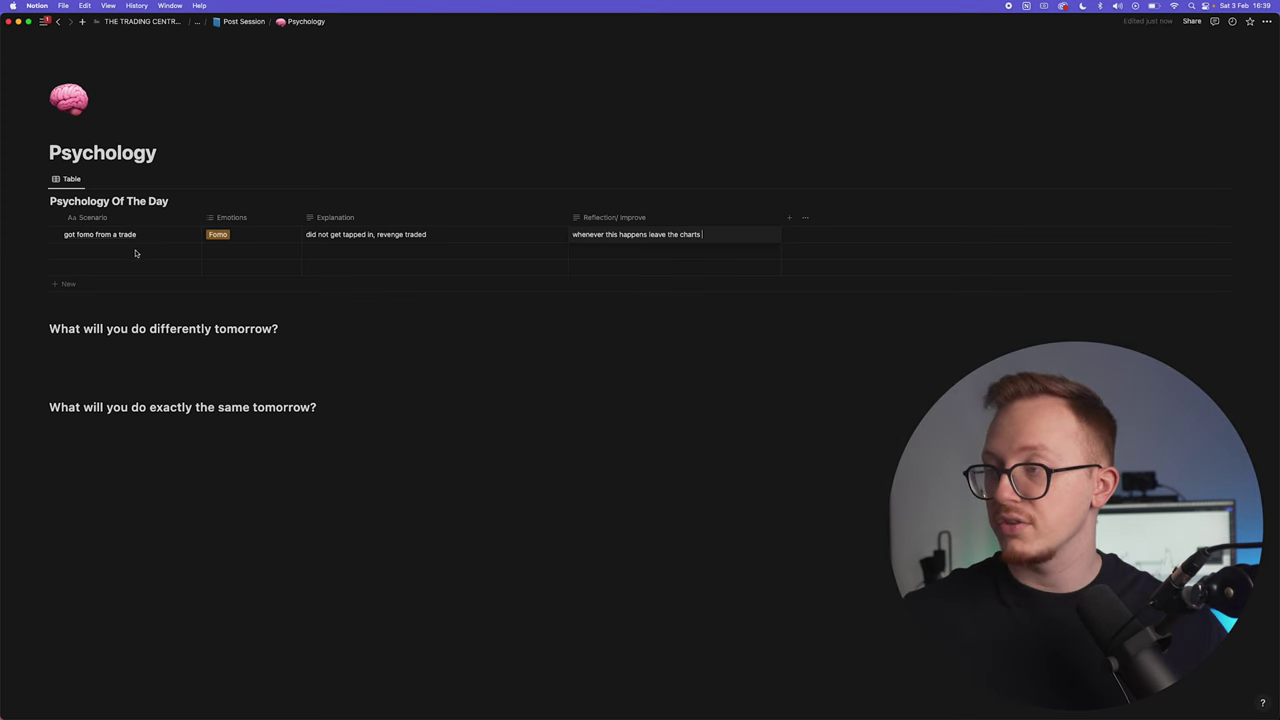
key(Escape)
Answer the tomorrow questions with 'sleep enough at least 8h' and 'check in at 8am'.
key(Tab)
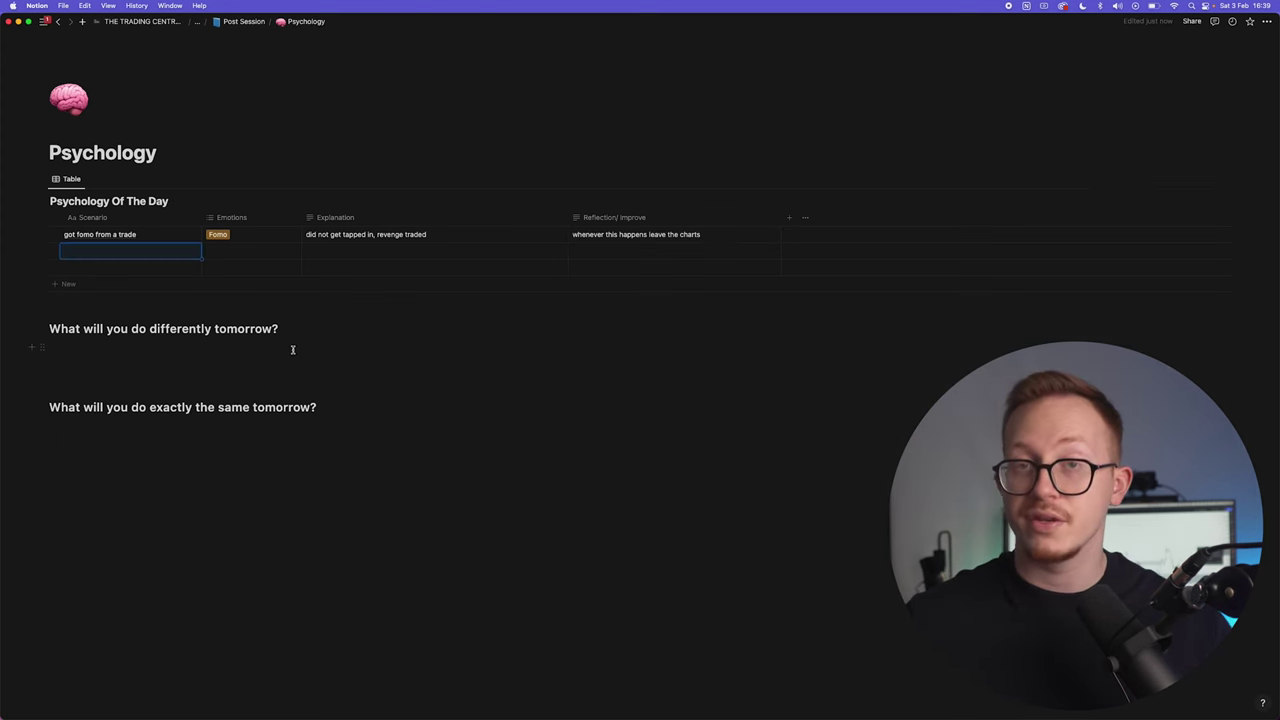
click(290, 345)
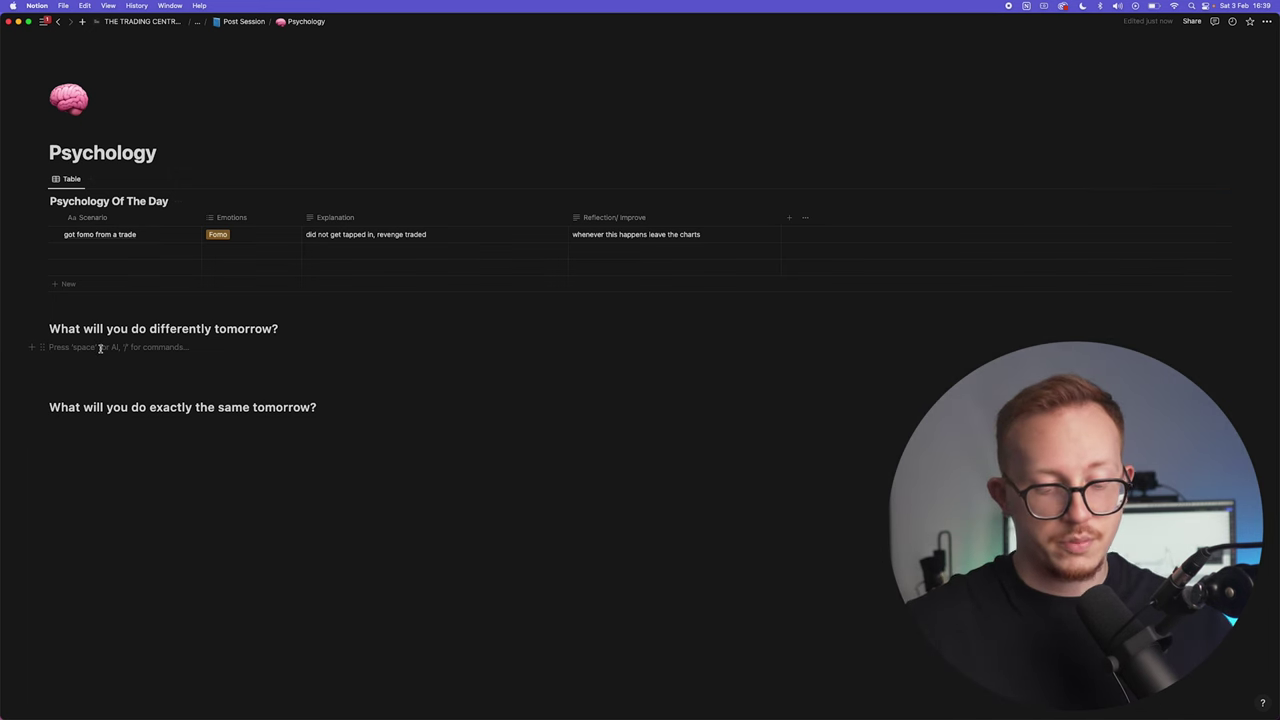
text(slepe er)
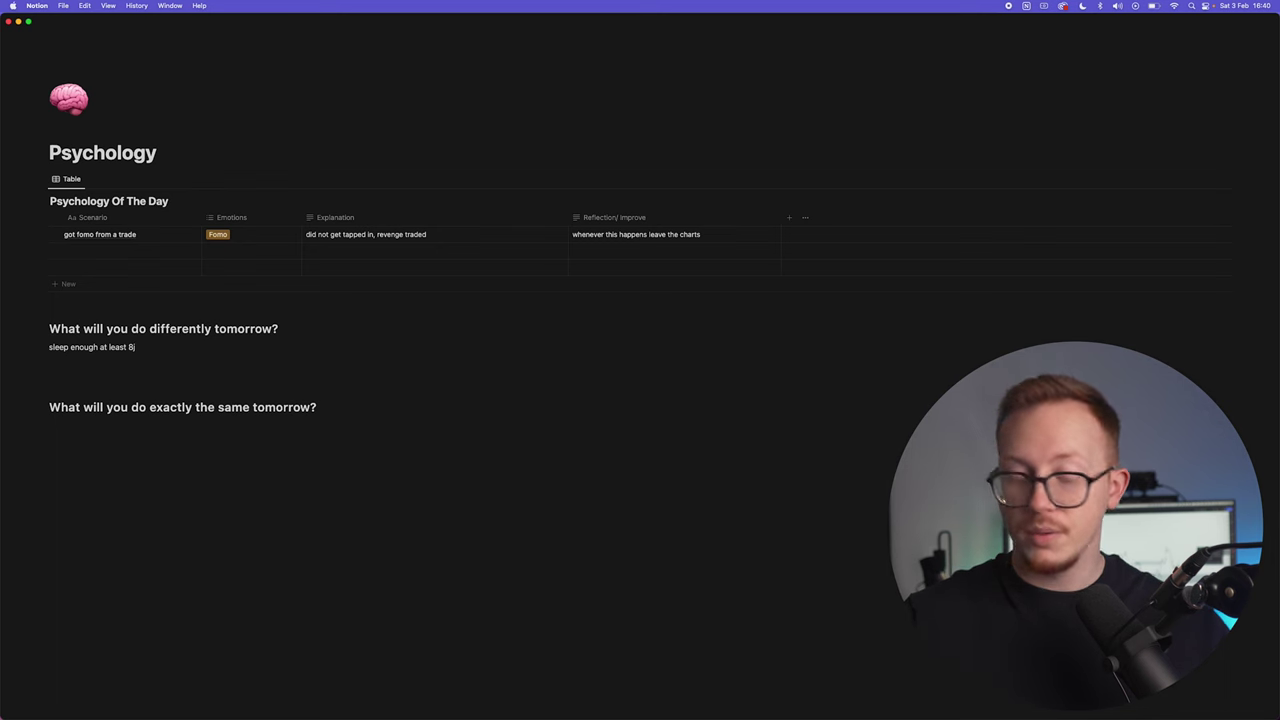
click(189, 443)
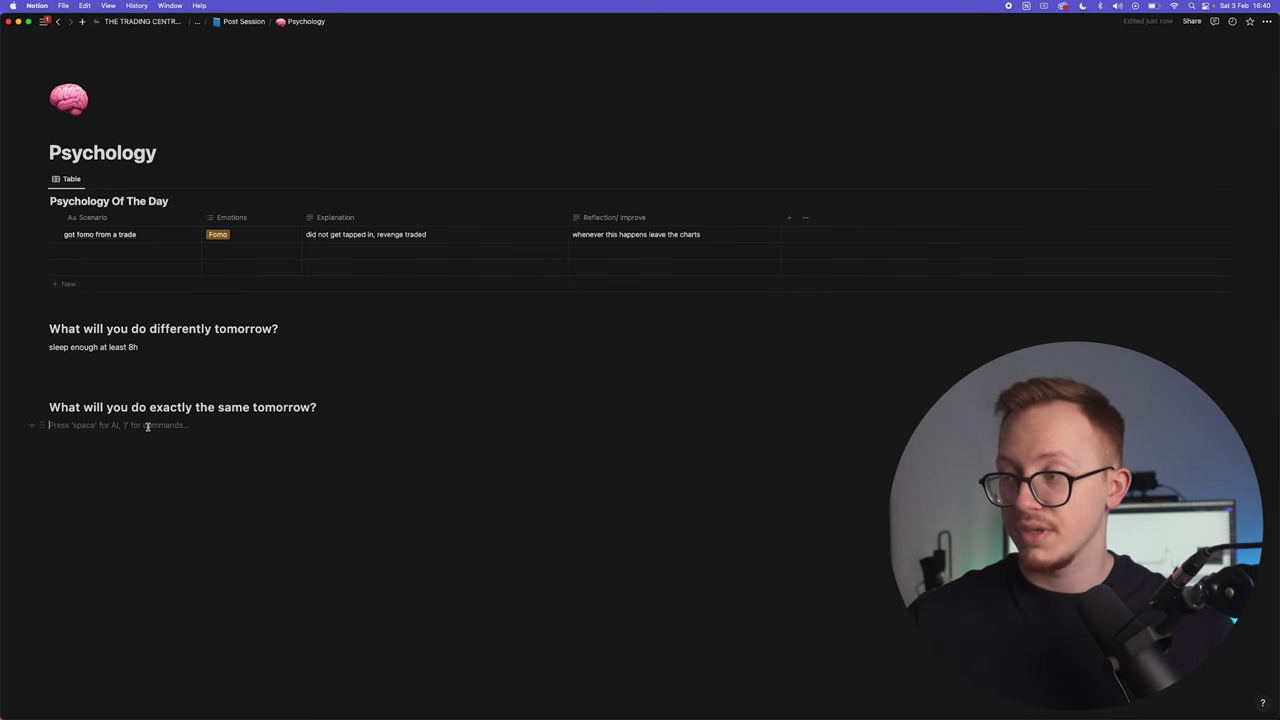
text(check in at 8am)
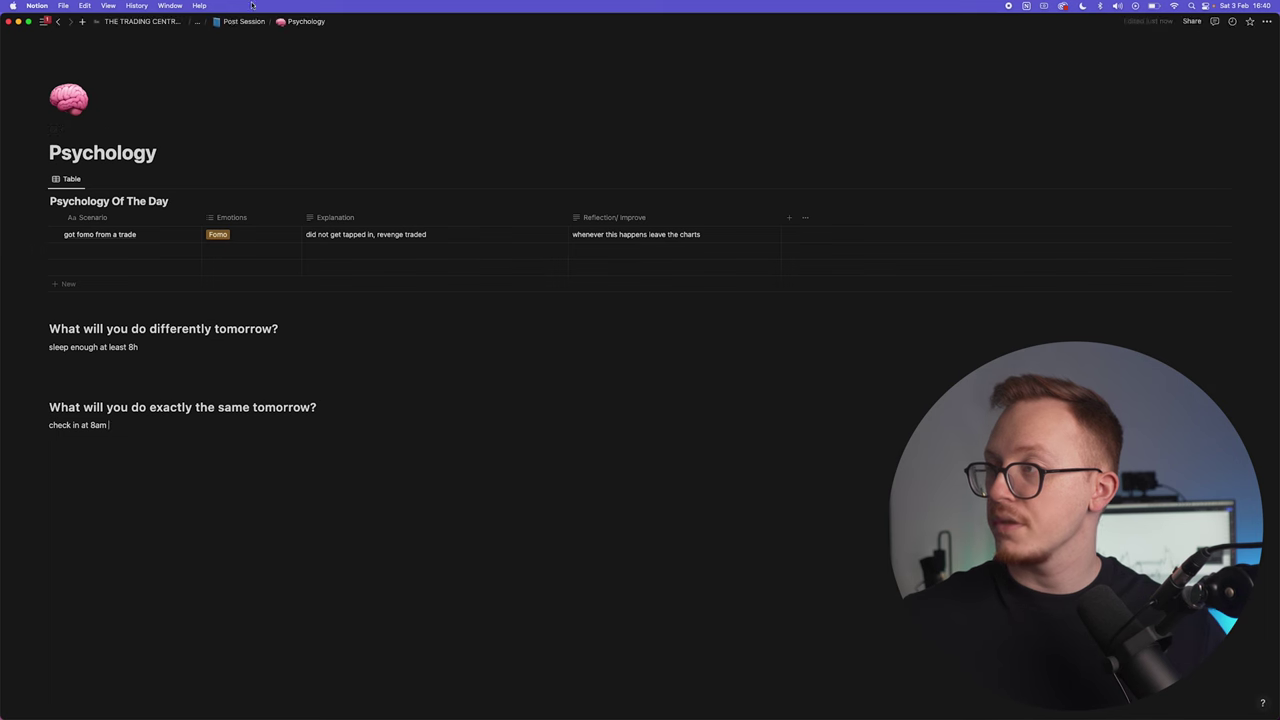
Return to THE TRADING CENTRAL 3.0 page via the breadcrumb's hidden parents.
click(197, 21)
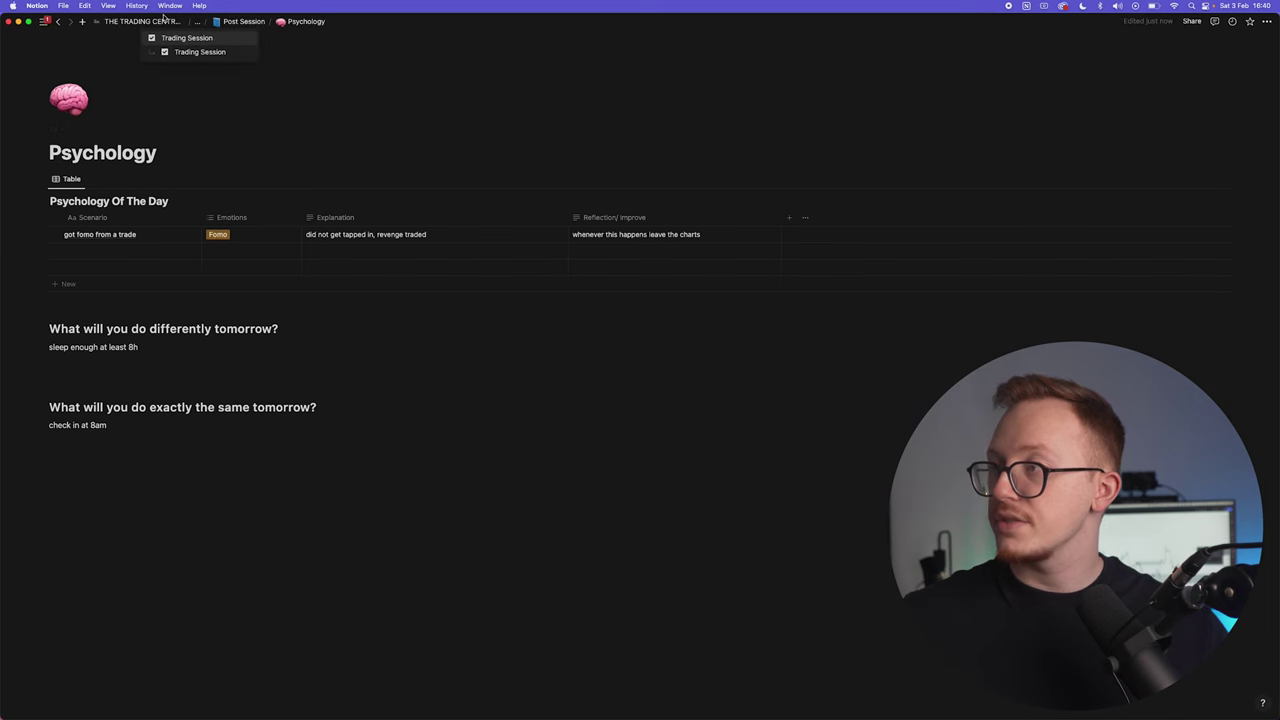
click(158, 21)
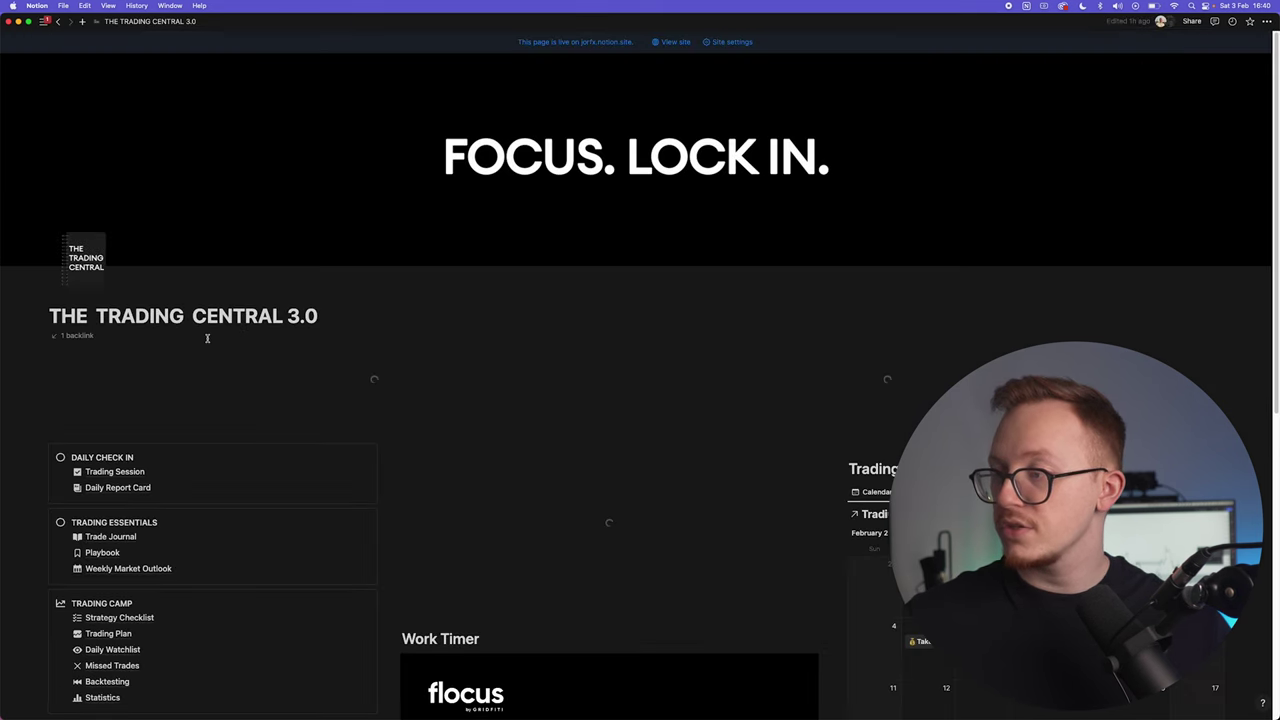
scroll(207, 338, down, 2)
Create a February 8 Daily Report Card from the Daily Report Card: template.
drag(157, 417, 165, 418)
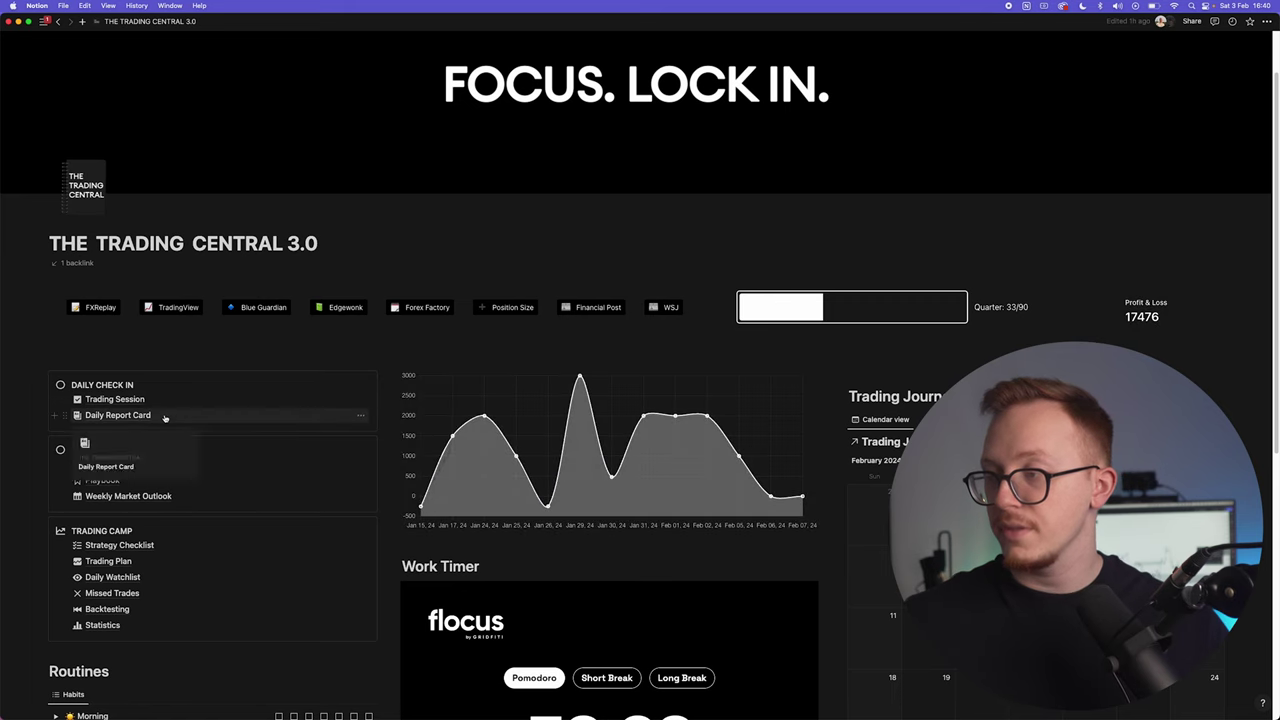
click(165, 416)
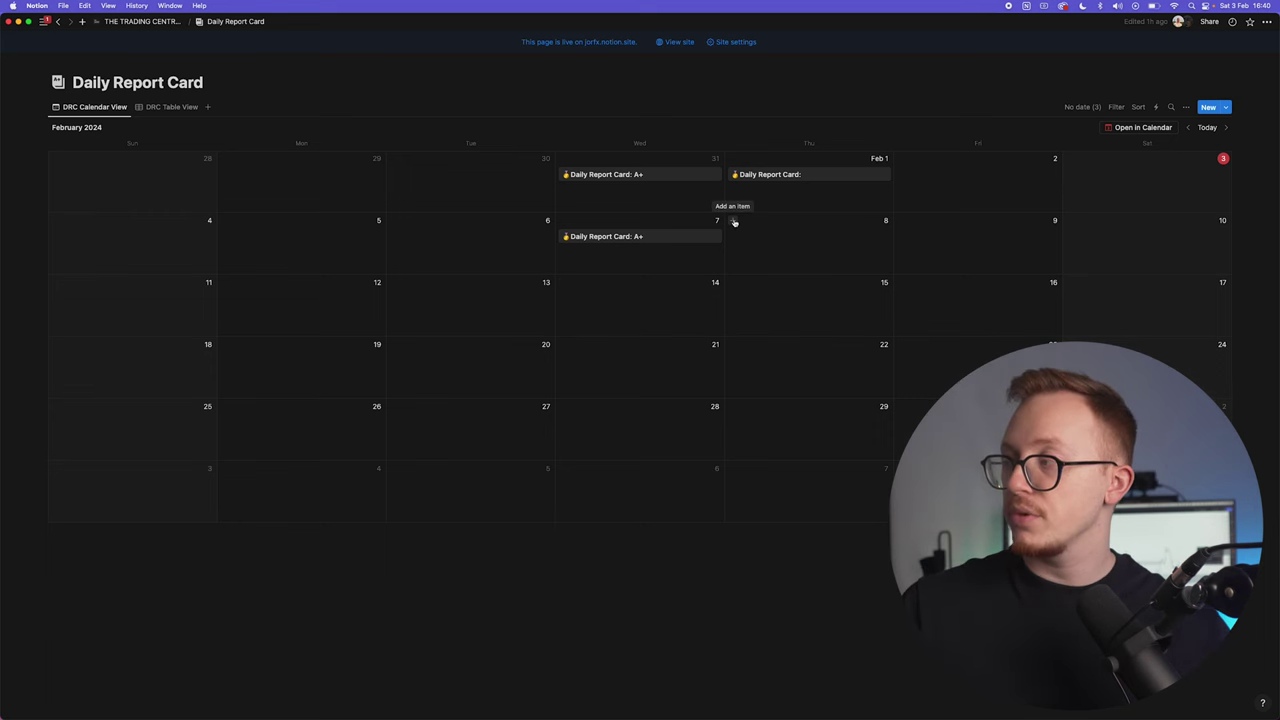
click(733, 221)
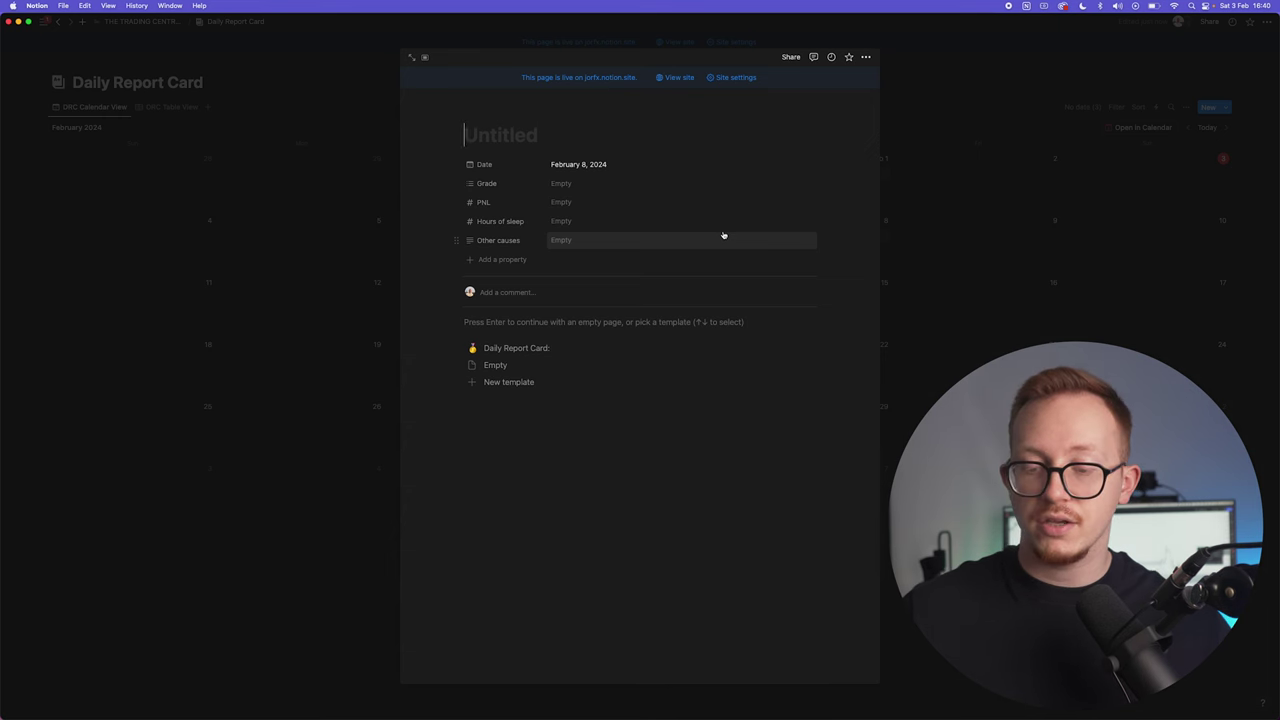
click(553, 348)
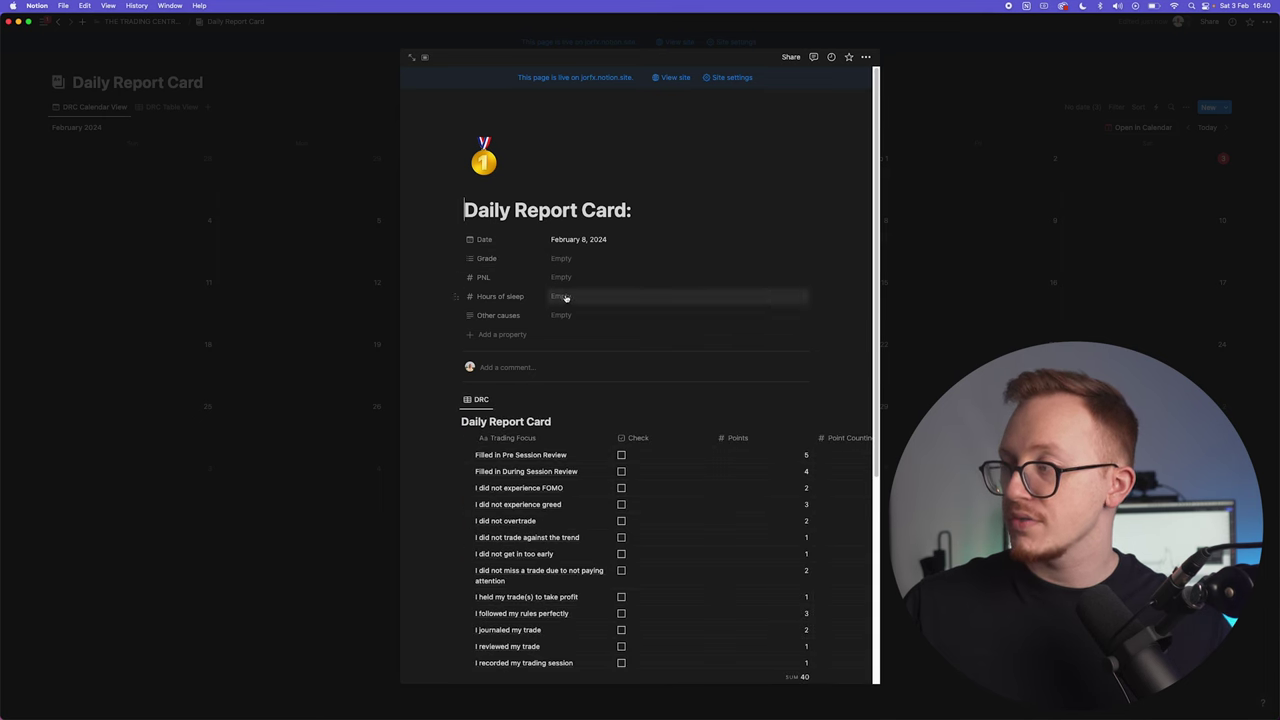
Leave the grade unset, enter 7 hours of sleep, and begin the Other causes field.
click(590, 258)
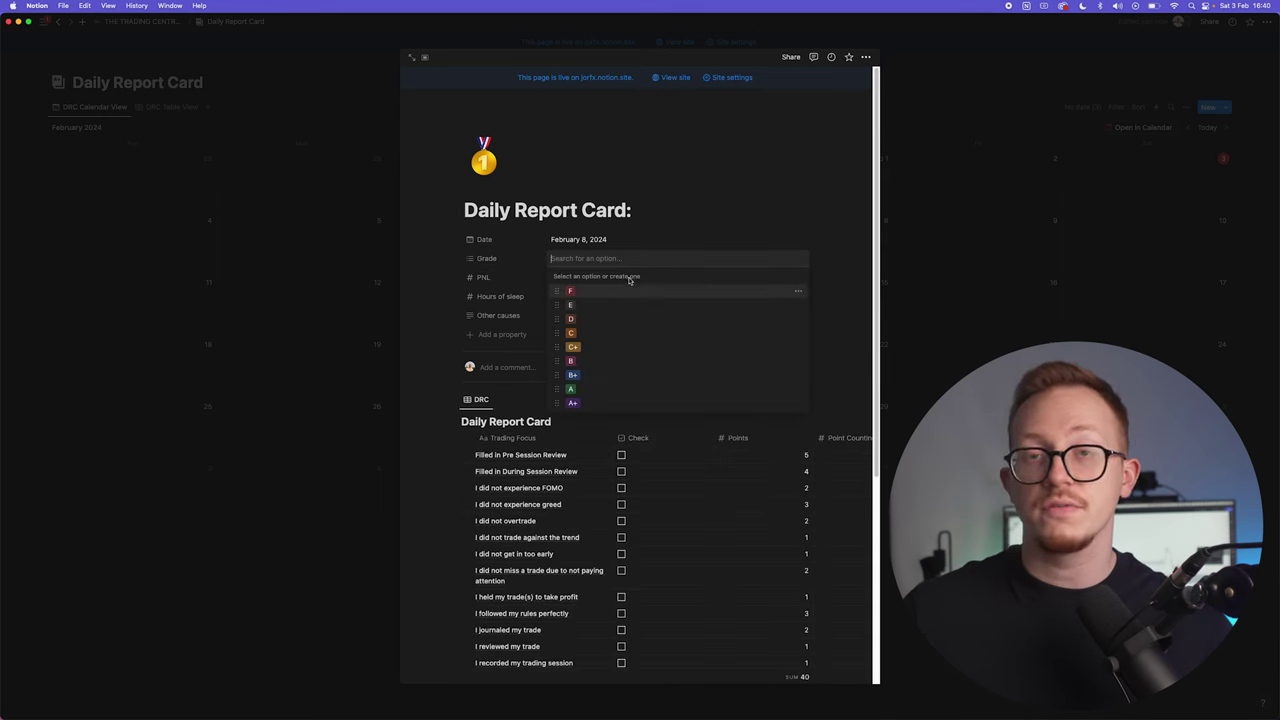
key(Escape)
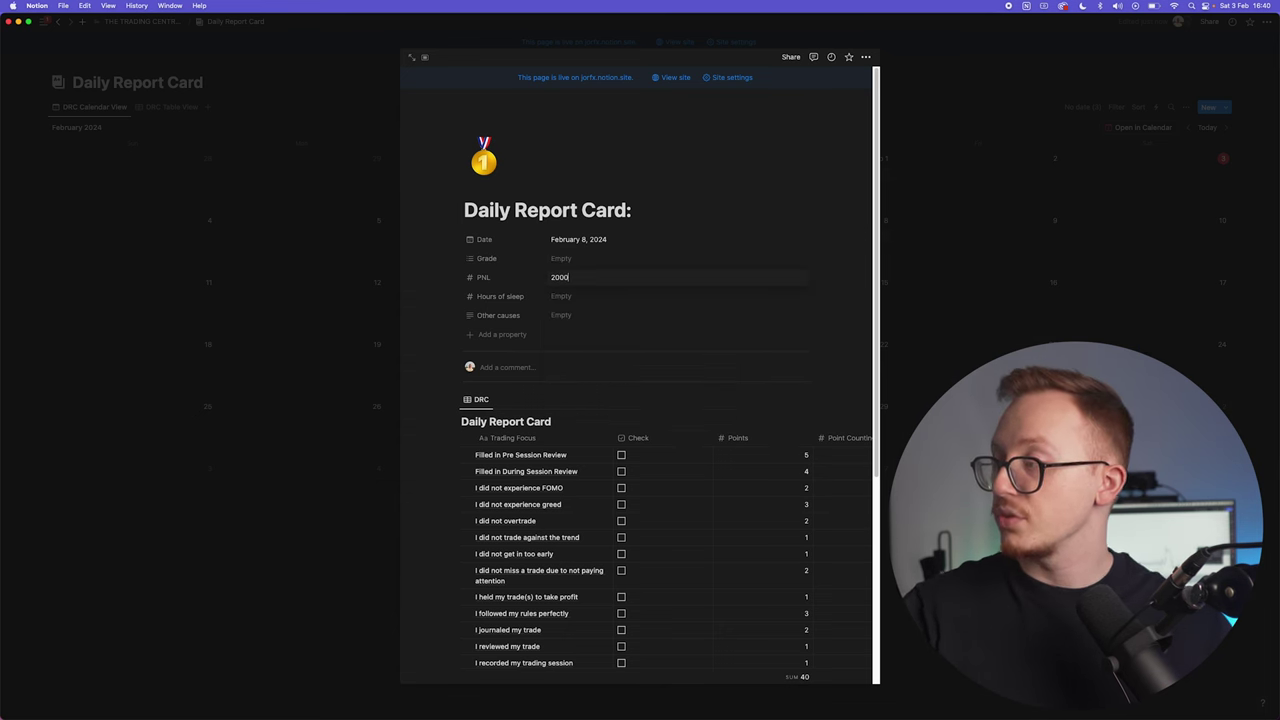
click(562, 297)
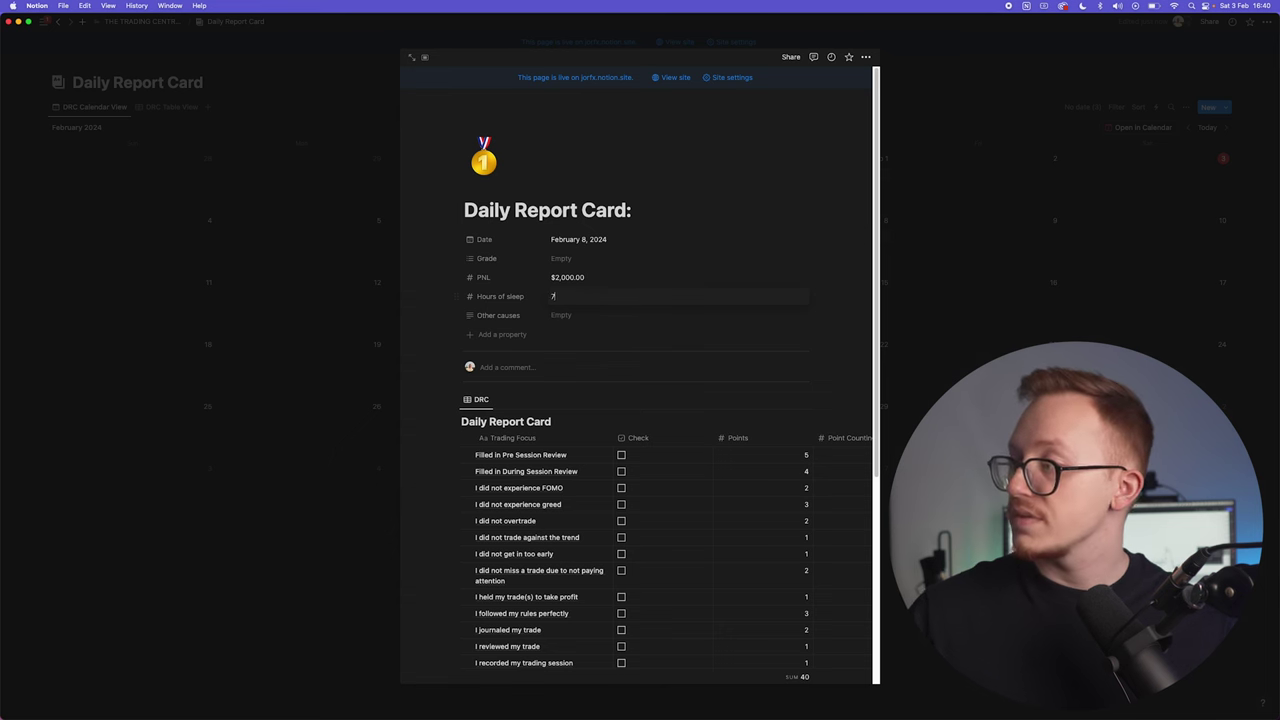
click(585, 317)
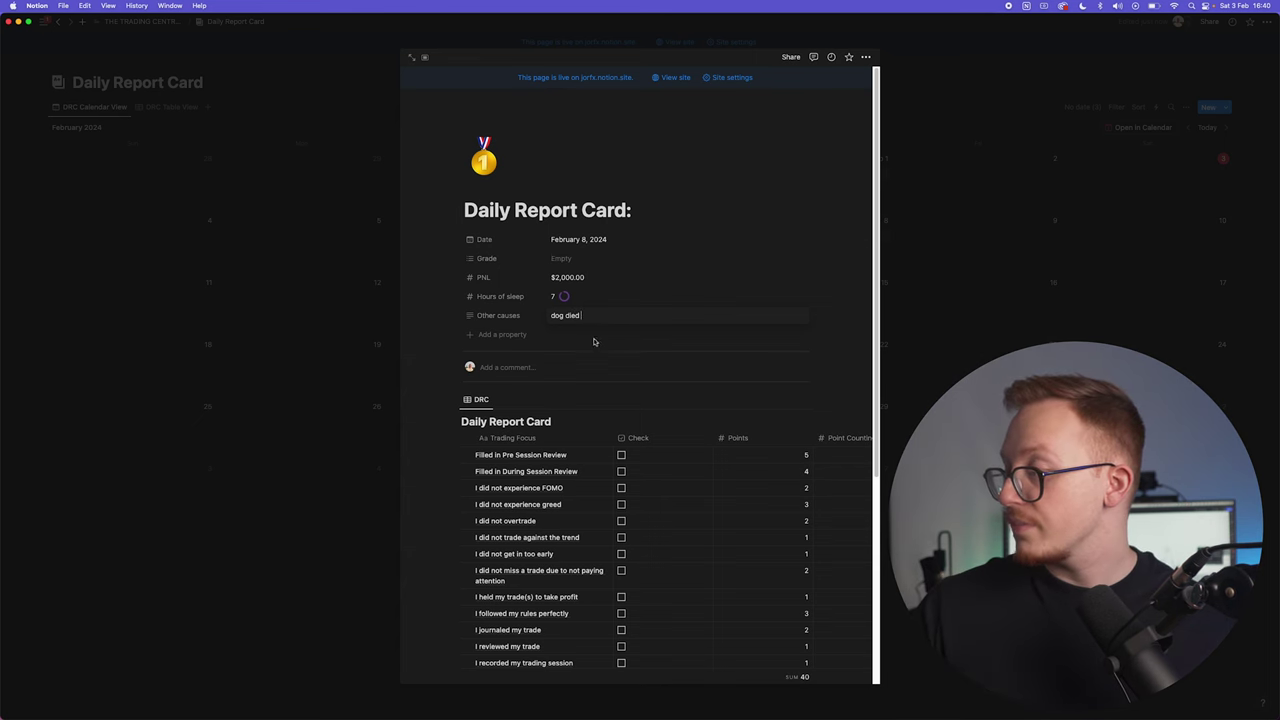
Enter 'dog died' as the day's other causes.
text(dog died)
scroll(620, 300, down, 5)
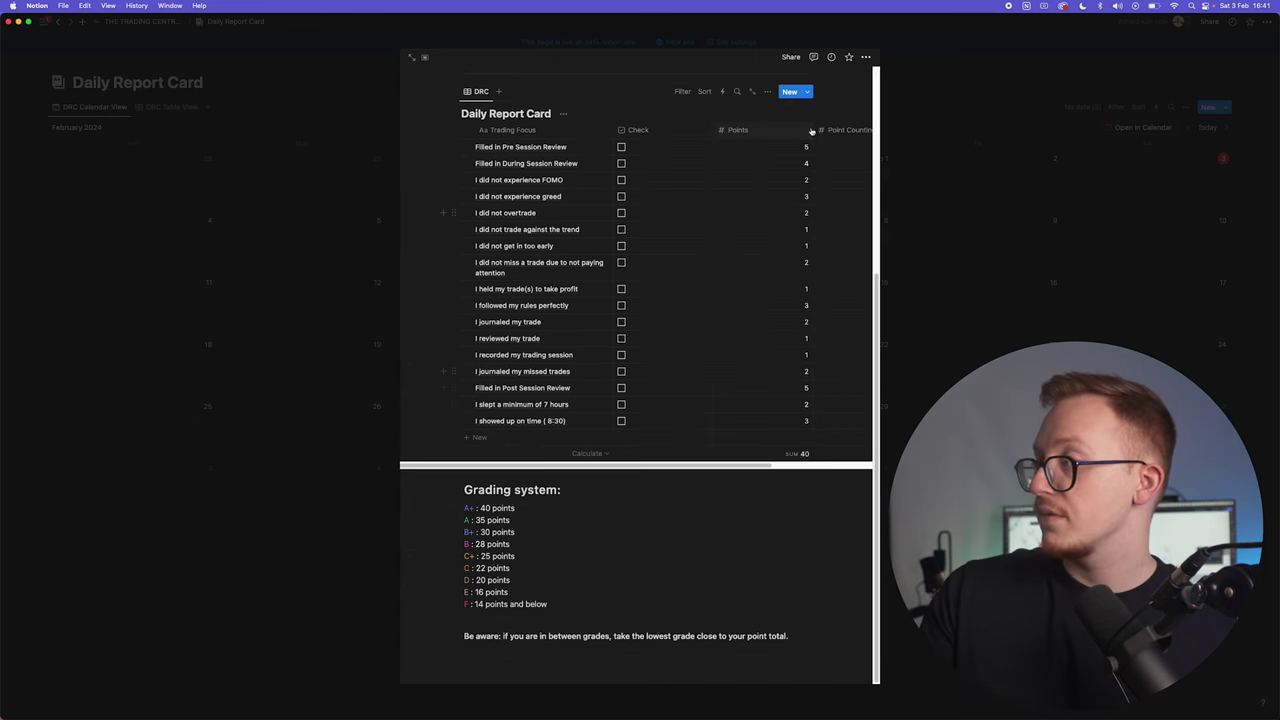
drag(686, 467, 711, 469)
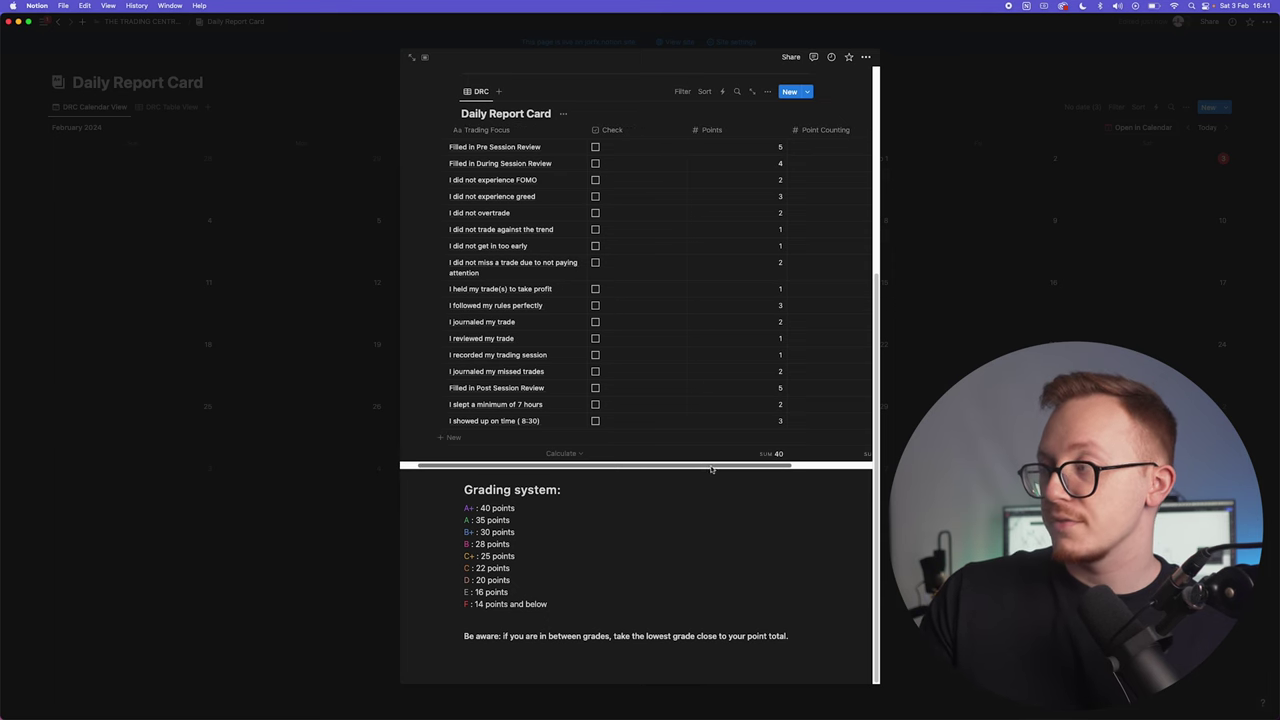
scroll(603, 254, up, 1)
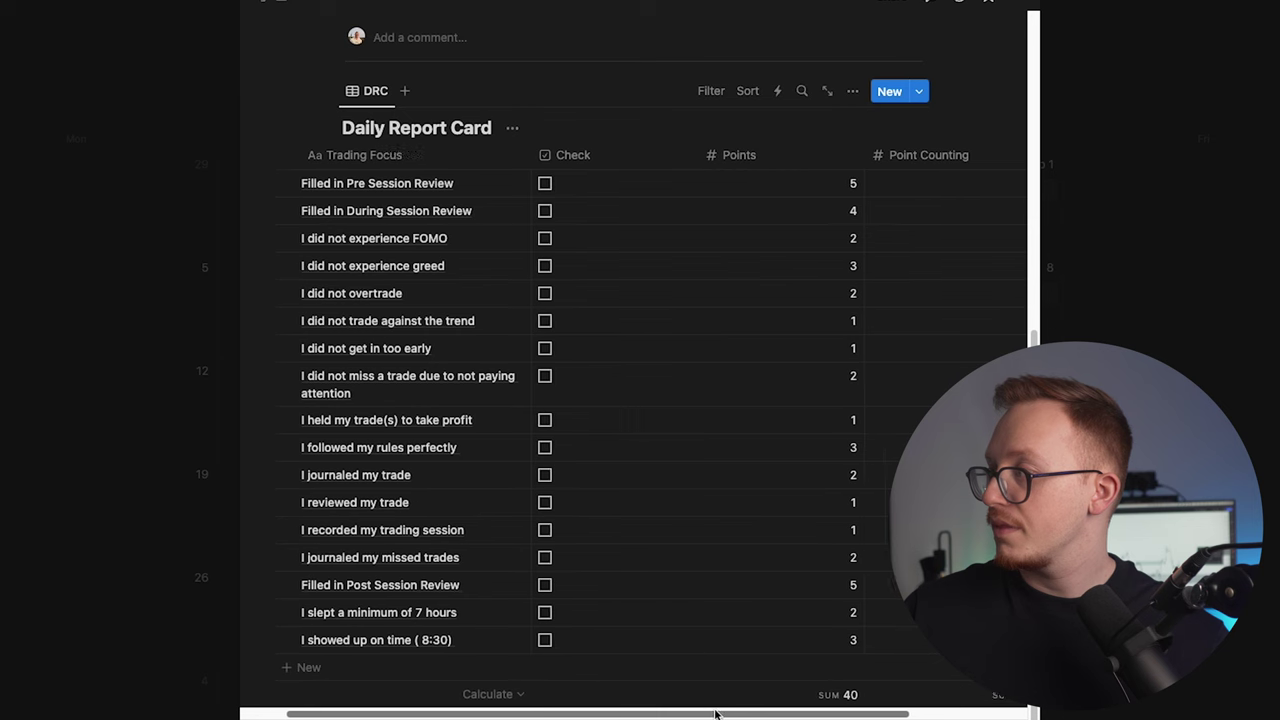
Check the Pre and During Session Review items and give them 5 and 4 points.
scroll(686, 690, right, 2)
click(540, 183)
click(540, 210)
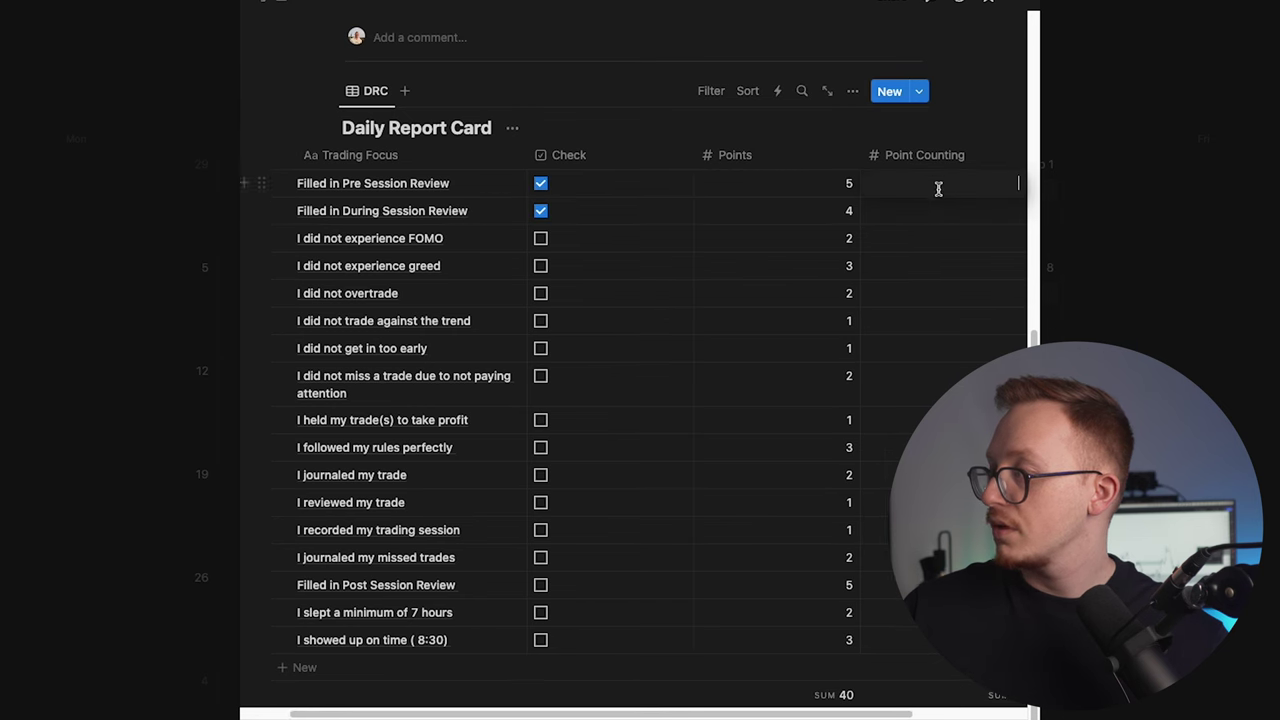
scroll(660, 716, right, 1)
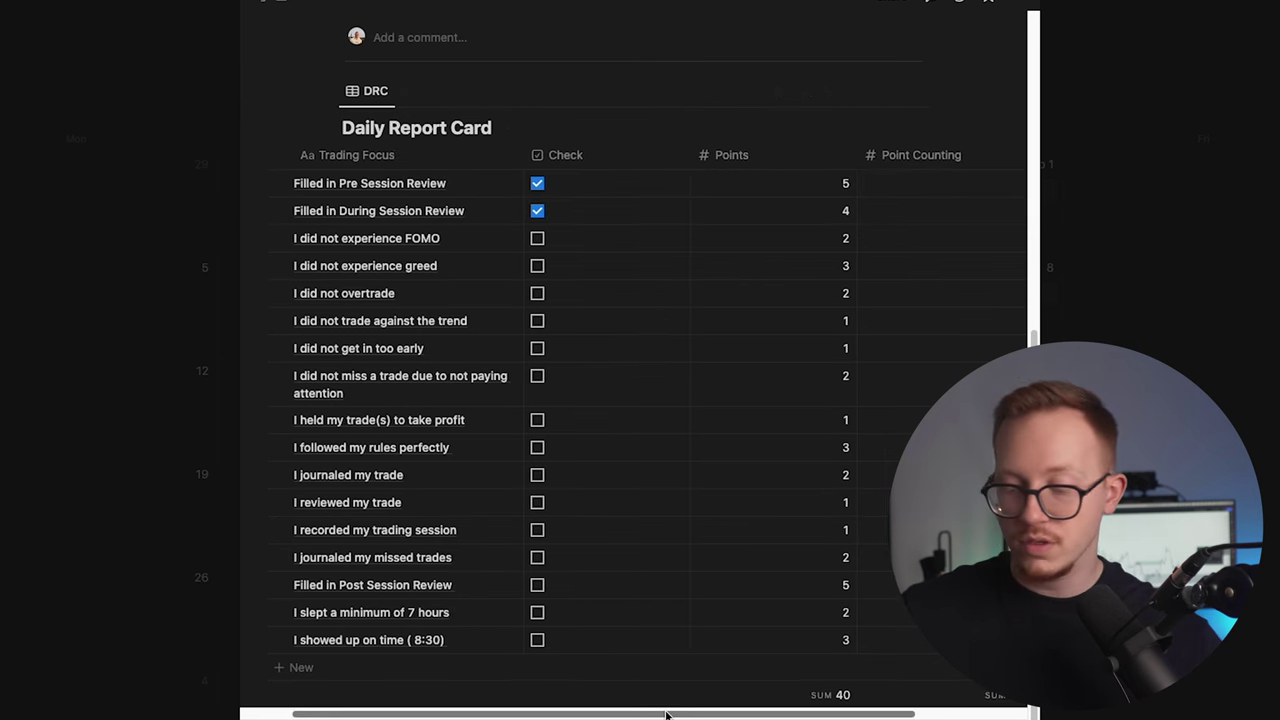
scroll(670, 700, right, 4)
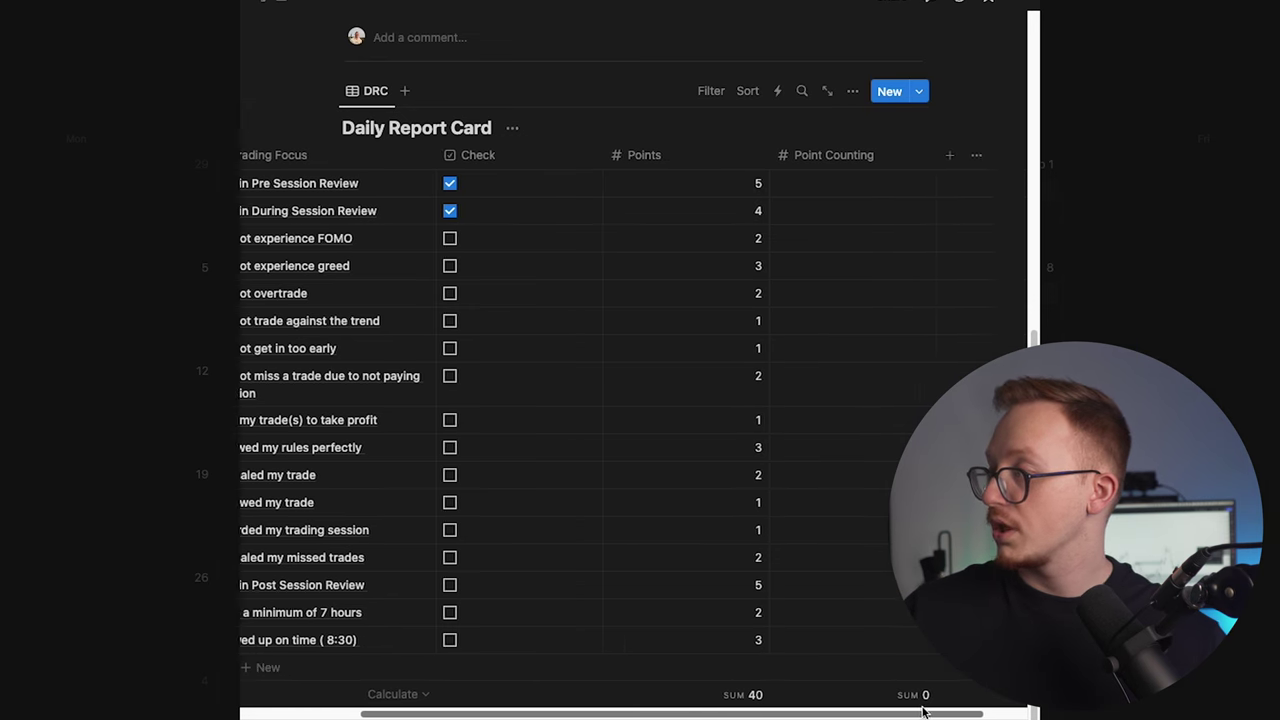
click(857, 190)
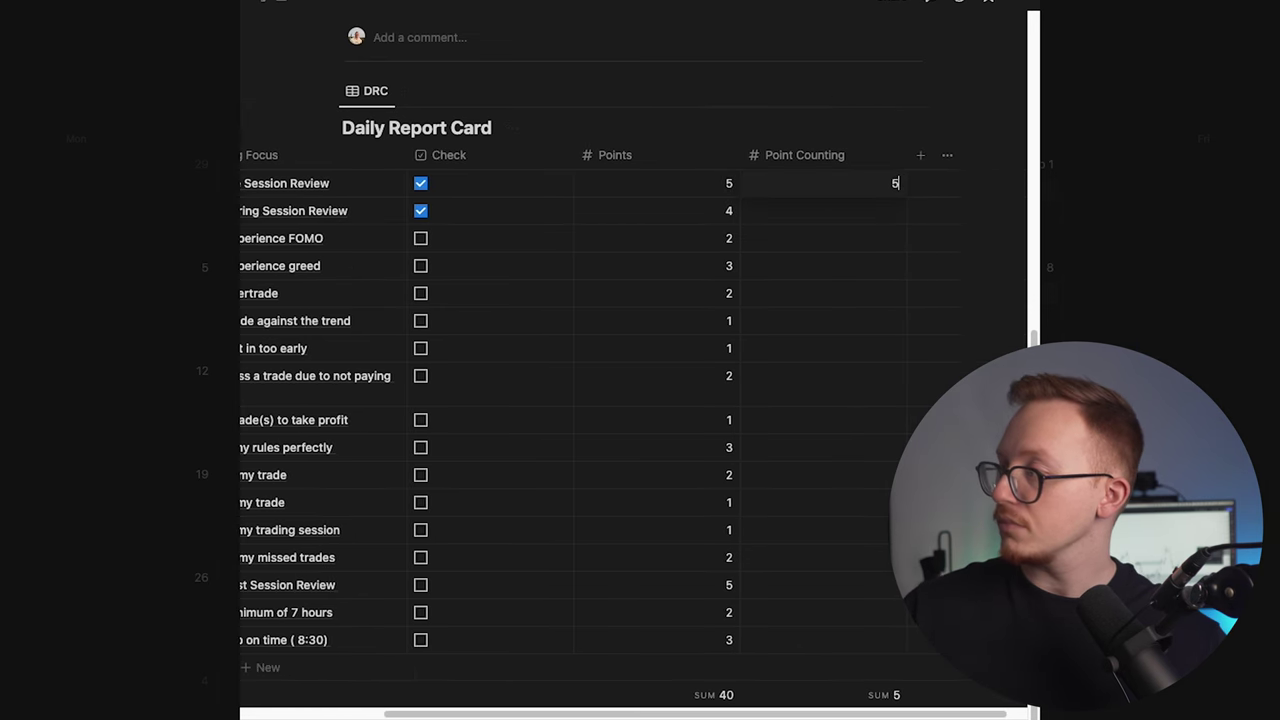
click(748, 214)
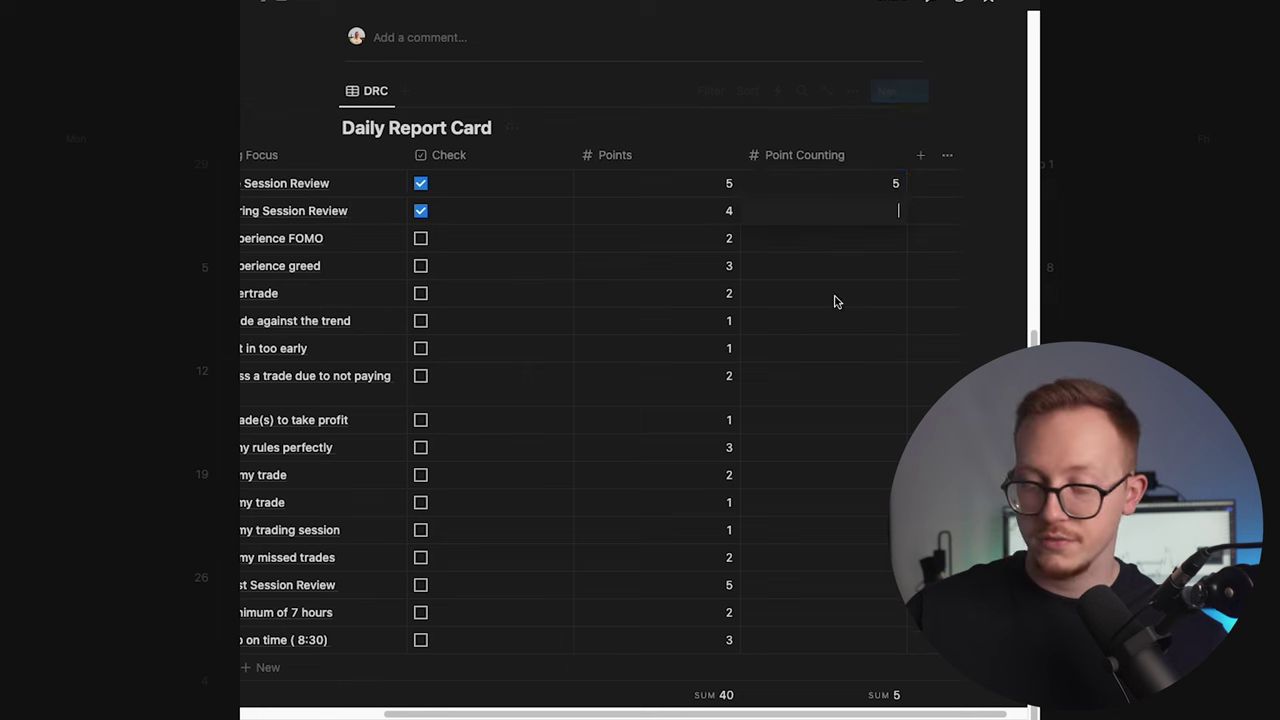
key(Return)
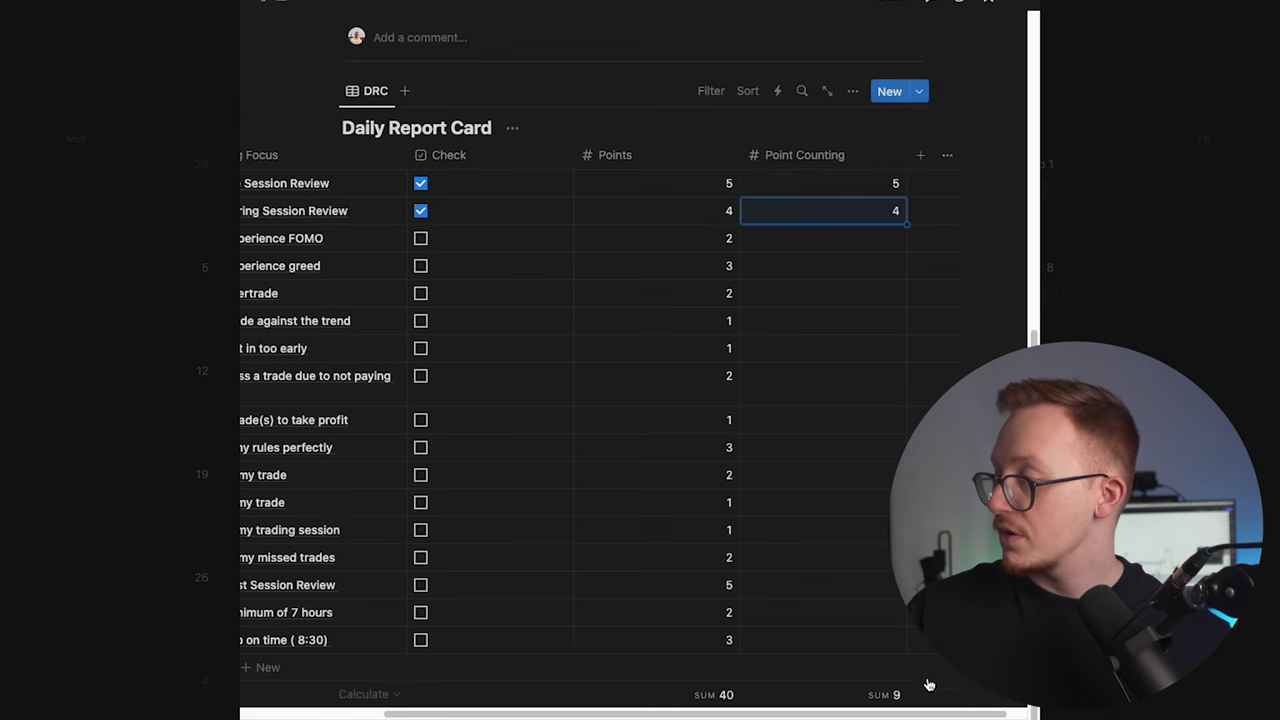
Highlight the grade thresholds: A 35 points, B 28 points, C+ 25 points.
scroll(483, 543, down, 5)
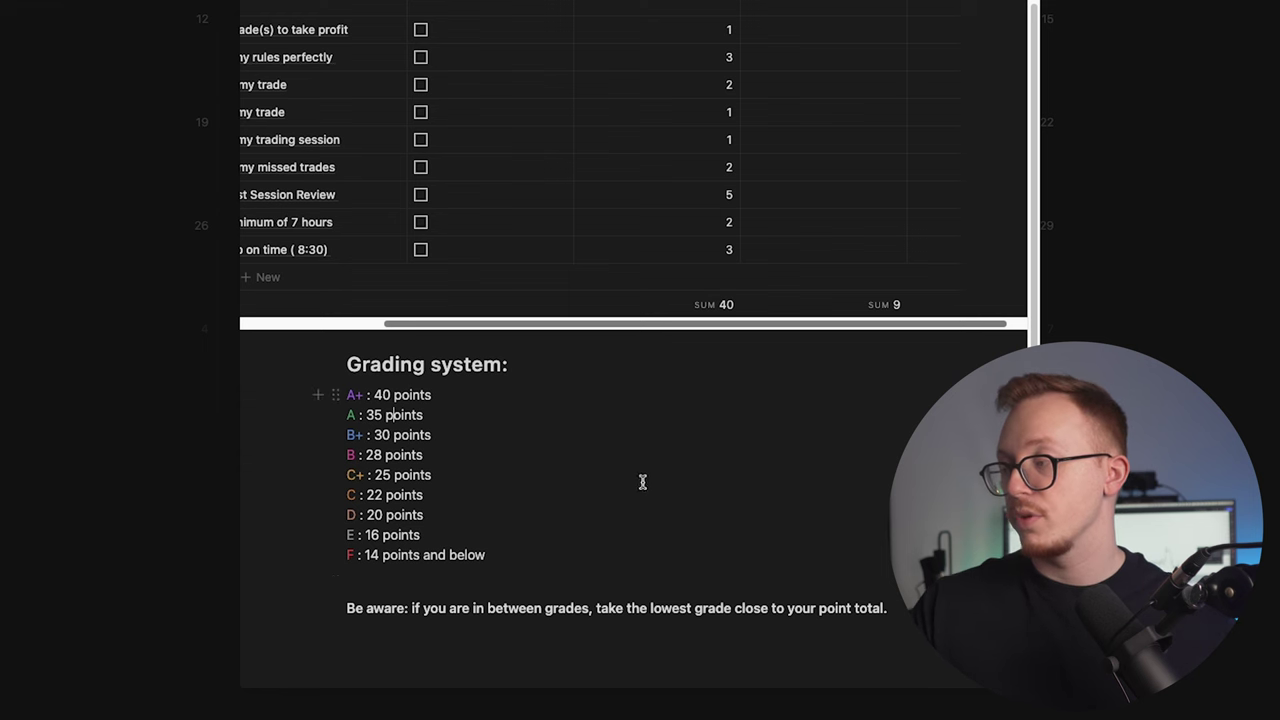
drag(357, 414, 434, 420)
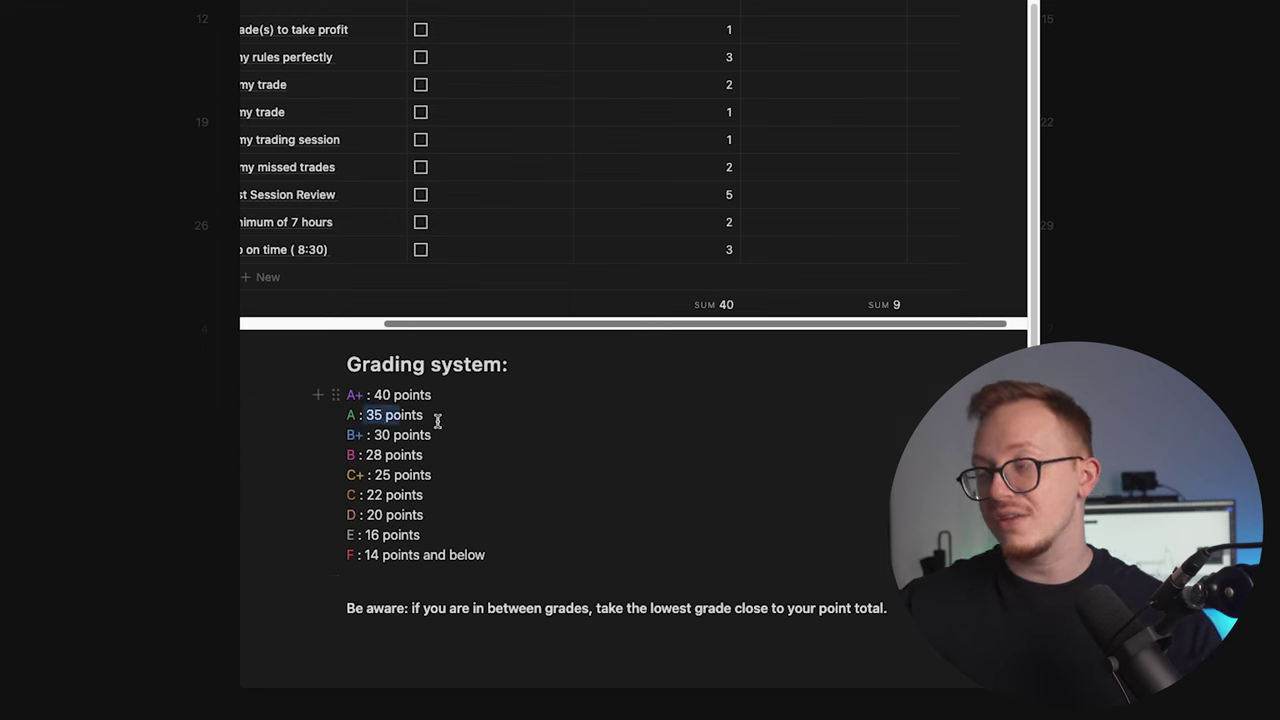
click(451, 420)
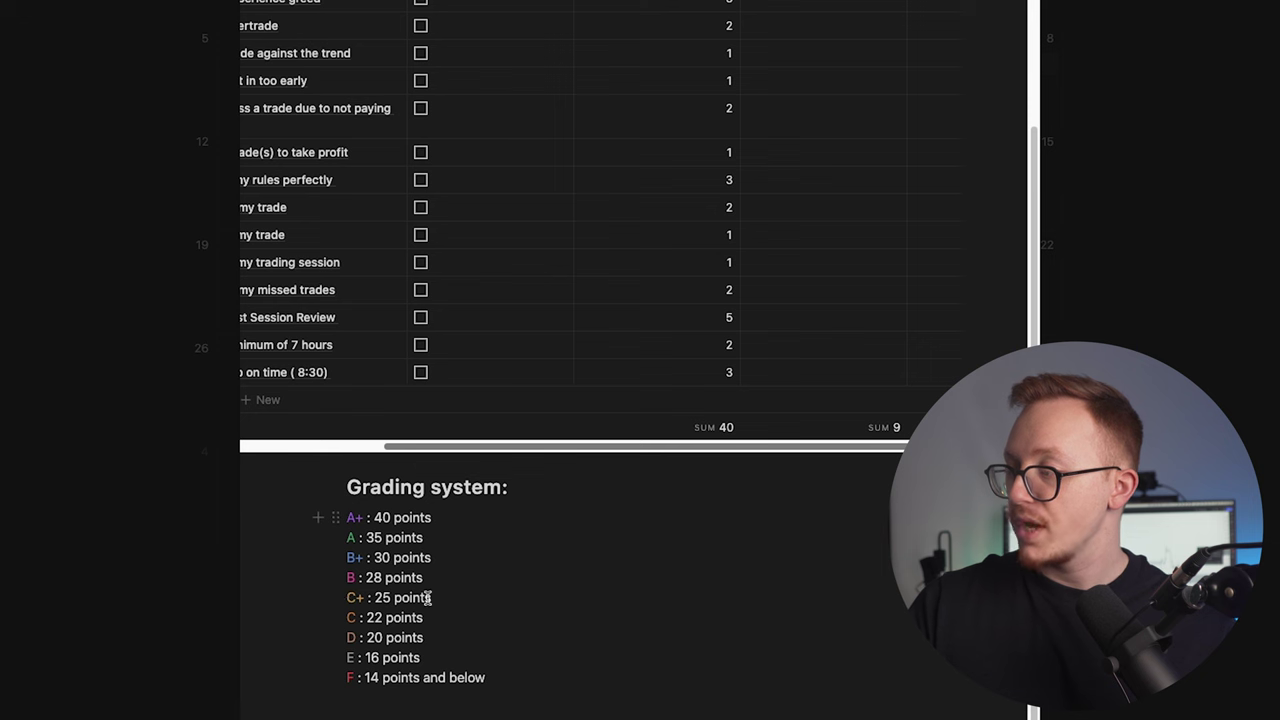
drag(345, 579, 503, 580)
drag(346, 597, 466, 591)
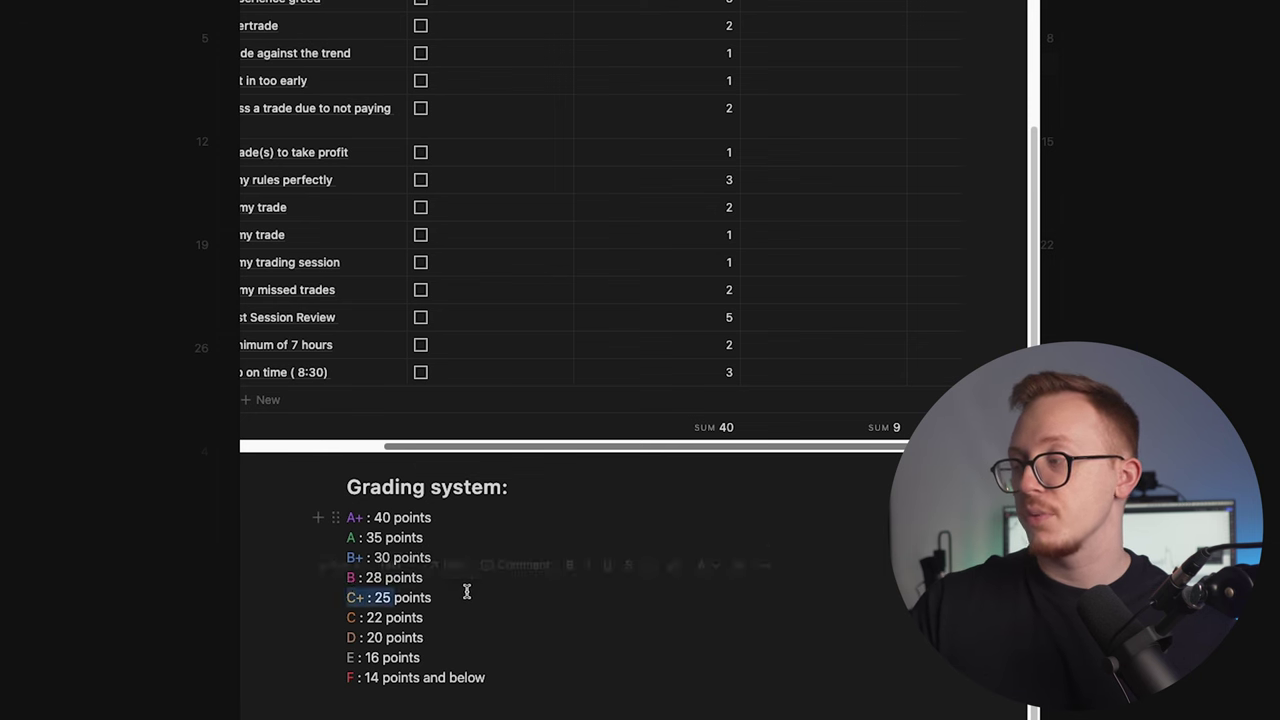
click(440, 598)
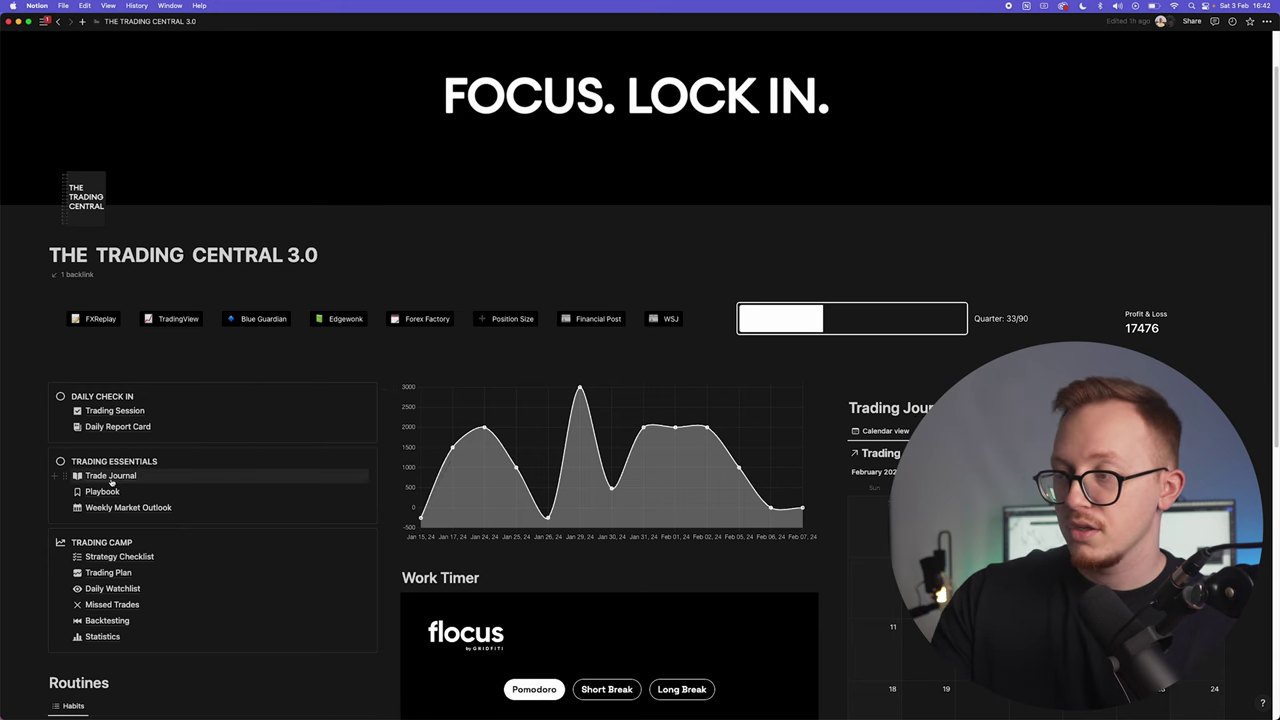
Add a February 8 Taken Trade entry in the Trade Journal titled 'EURUSD 08/02'.
click(111, 476)
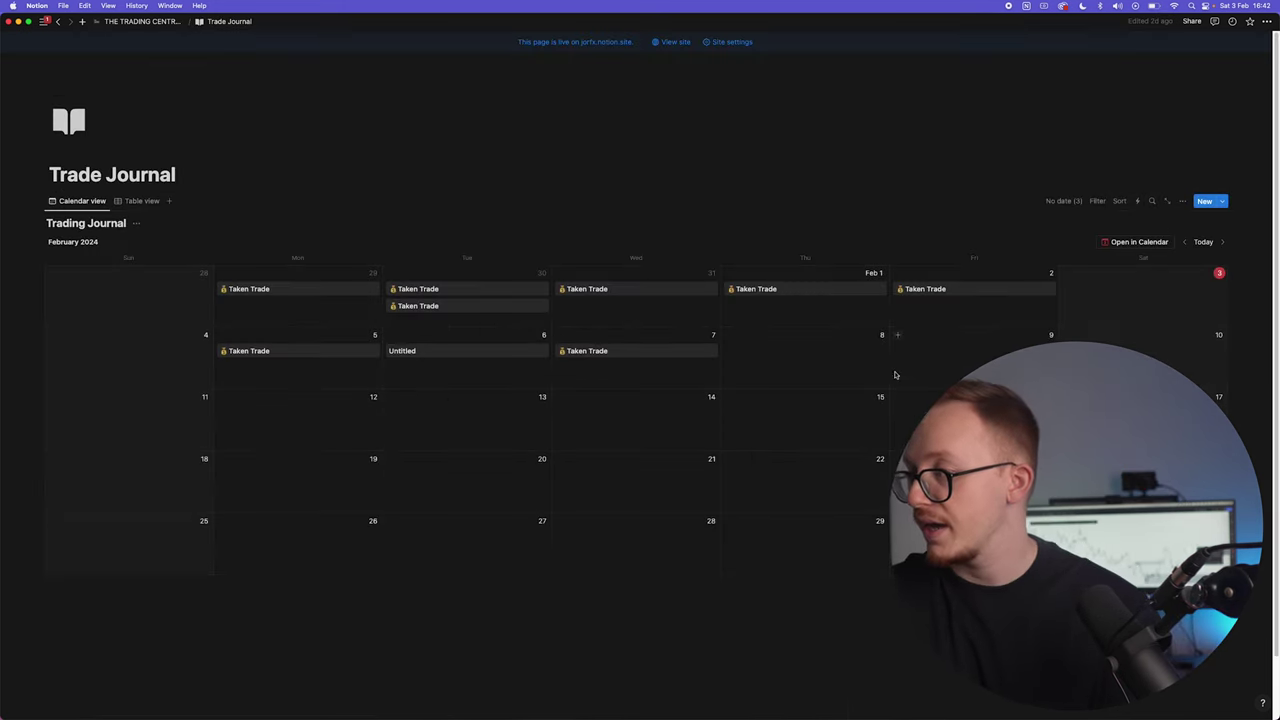
click(729, 334)
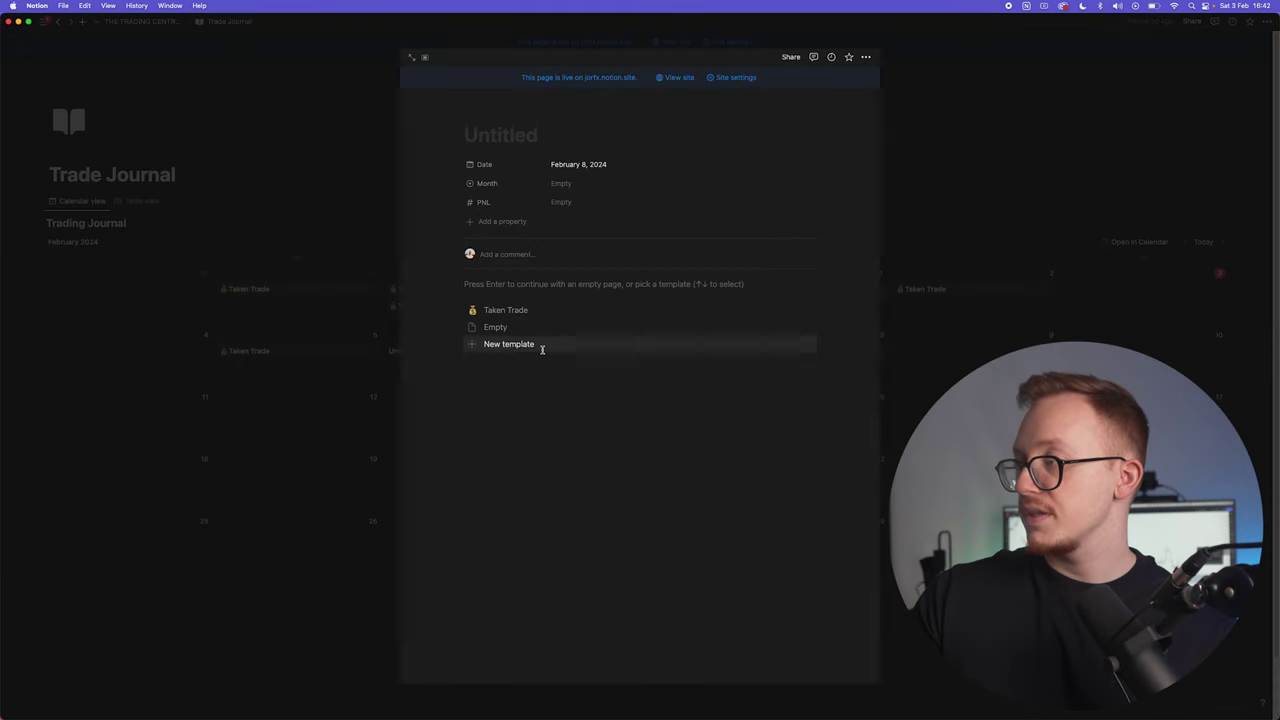
click(537, 311)
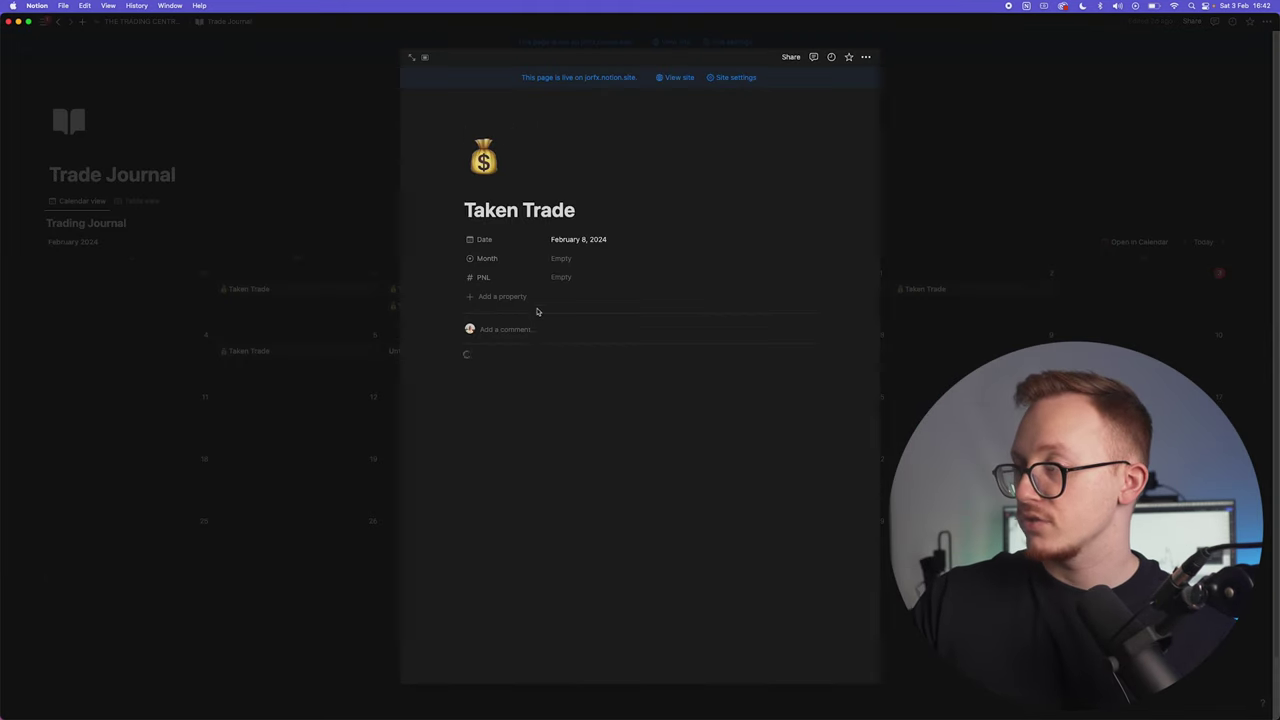
triple_click(484, 210)
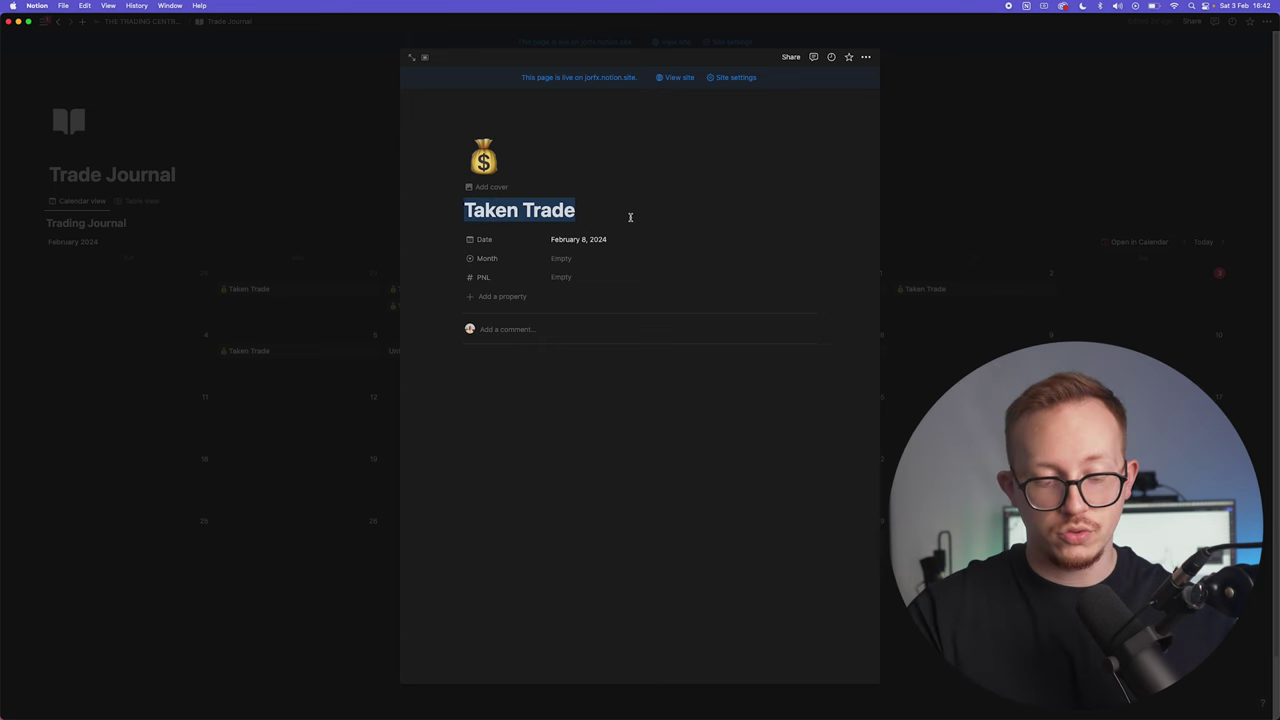
text(EURUSD 08)
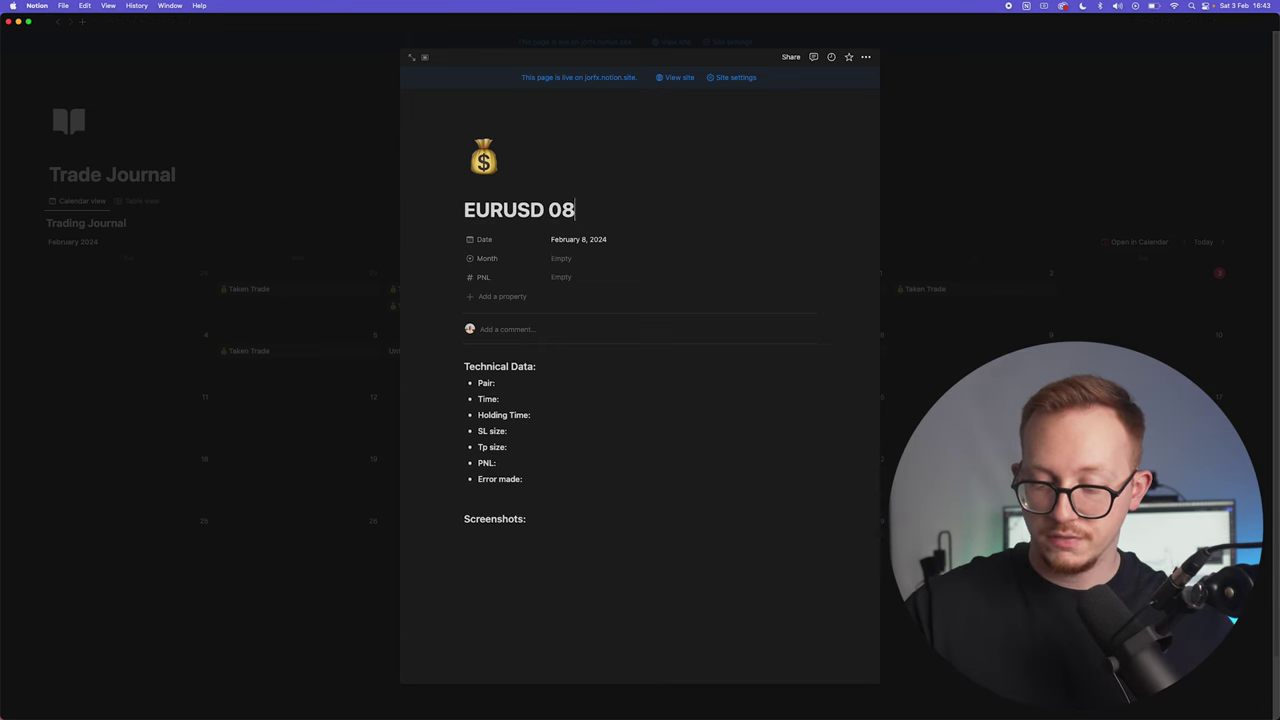
text(/02)
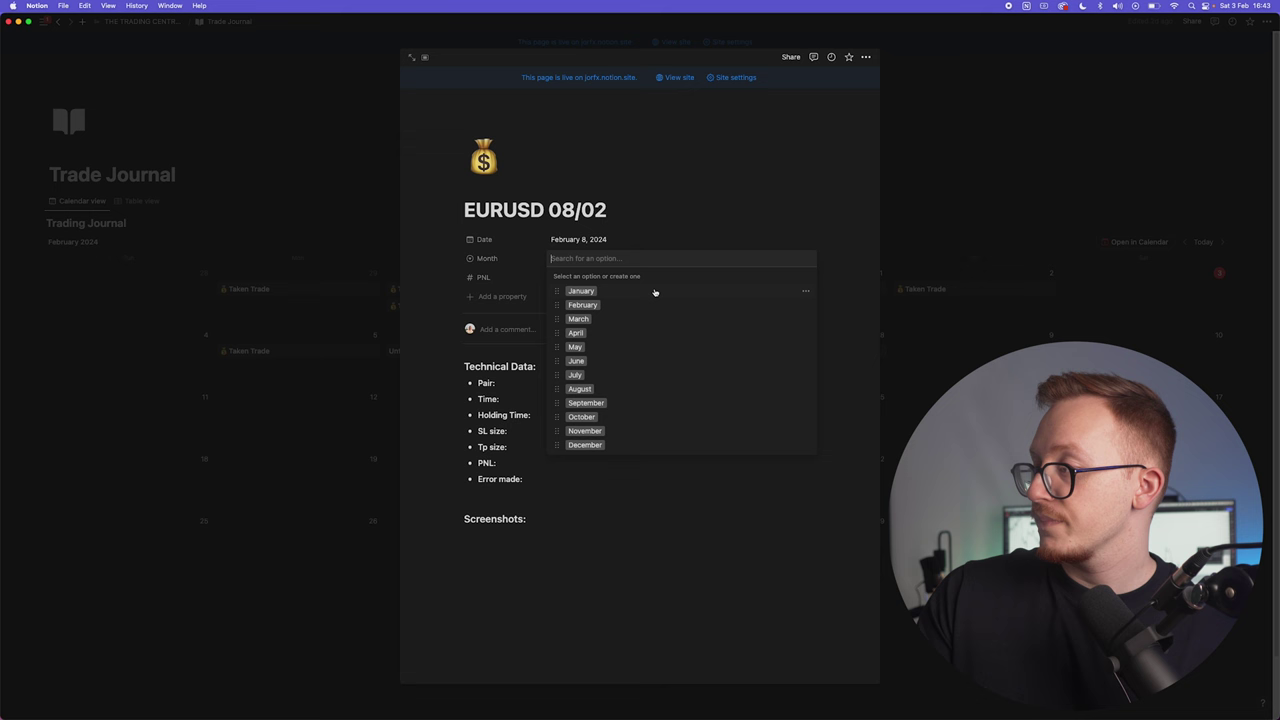
Set month February and PNL $2,000.00, fill the technical bullets (10 SL, 20 TP), and close the entry.
click(620, 305)
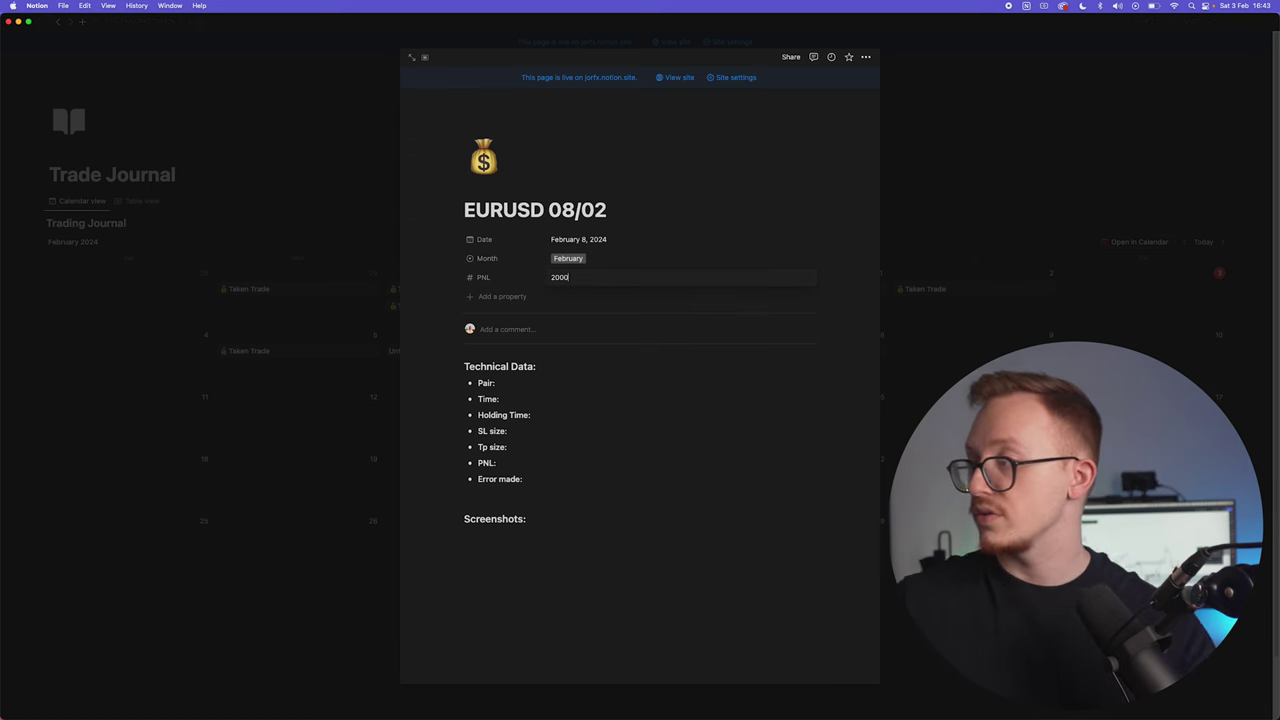
key(Return)
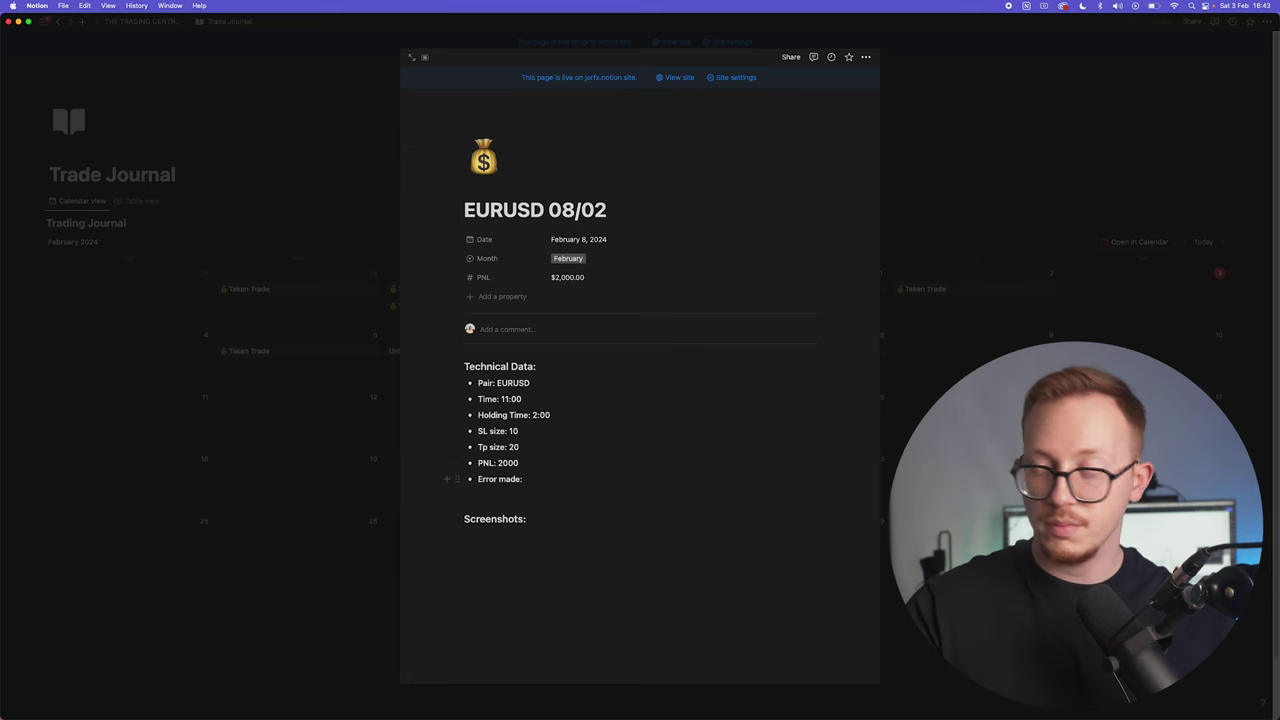
key(Return)
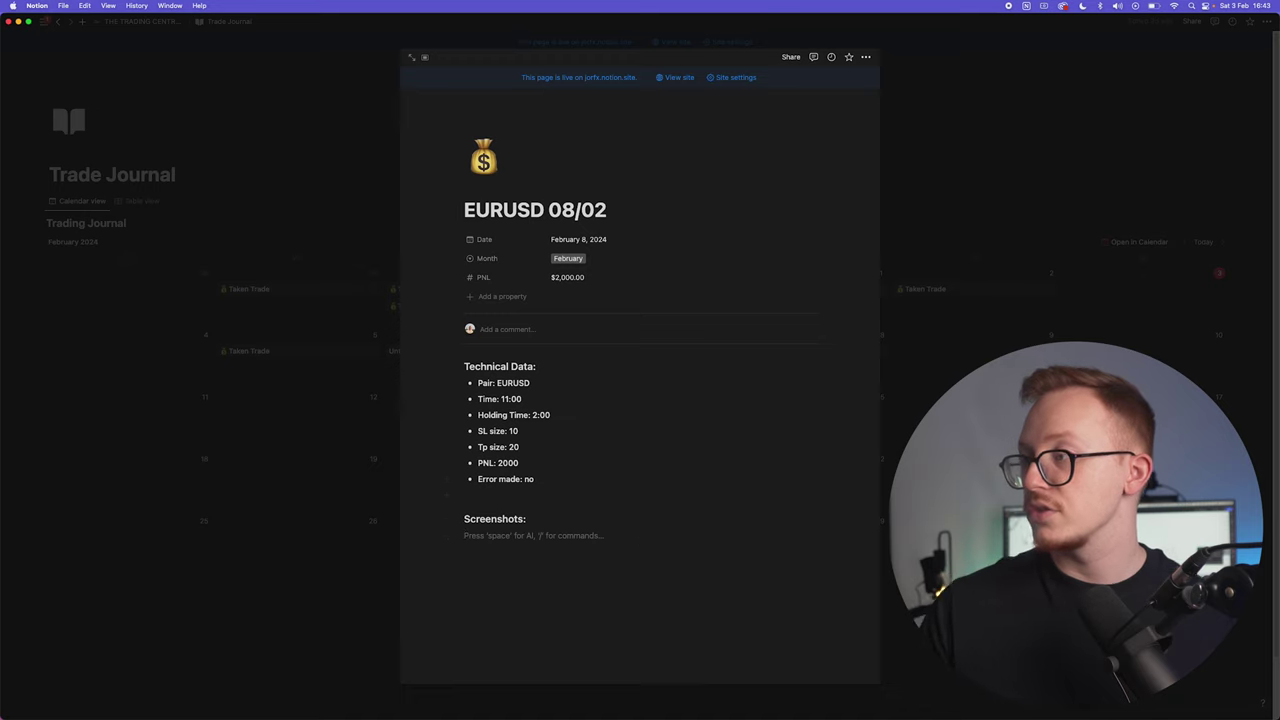
click(292, 261)
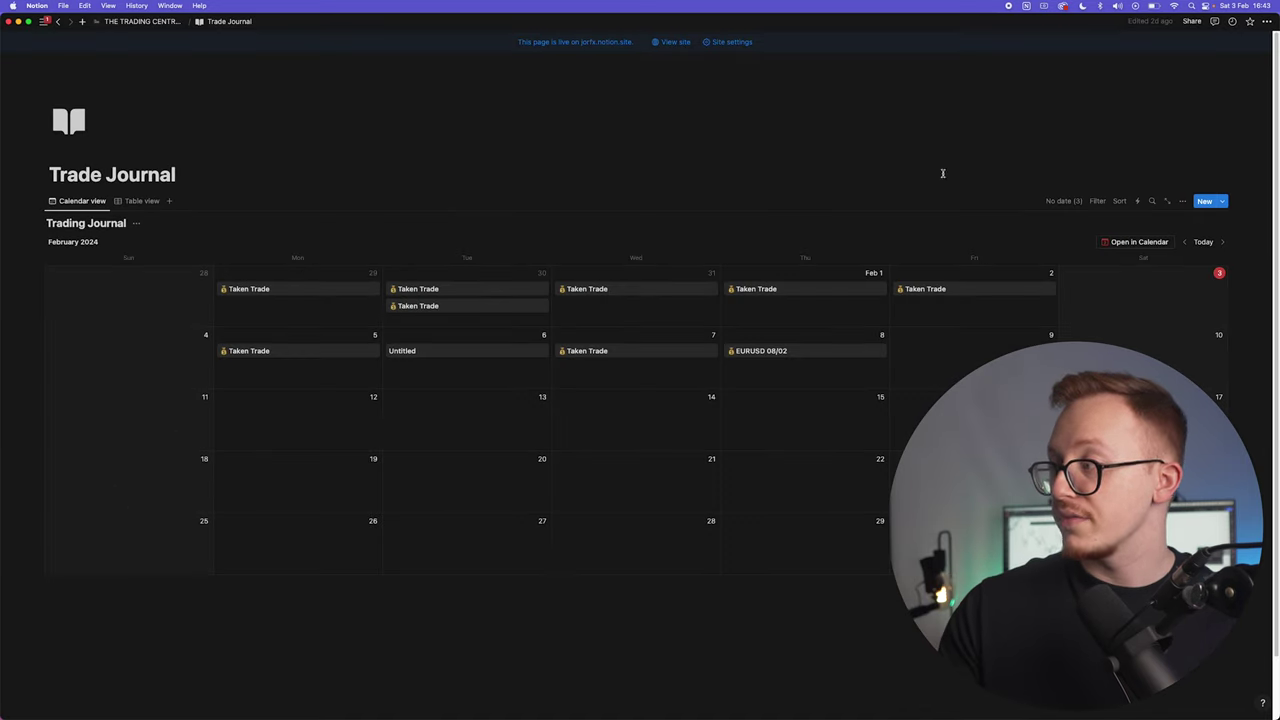
Close a stray new February 8 entry and scroll through THE TRADING CENTRAL 3.0 dashboard.
click(731, 337)
click(943, 209)
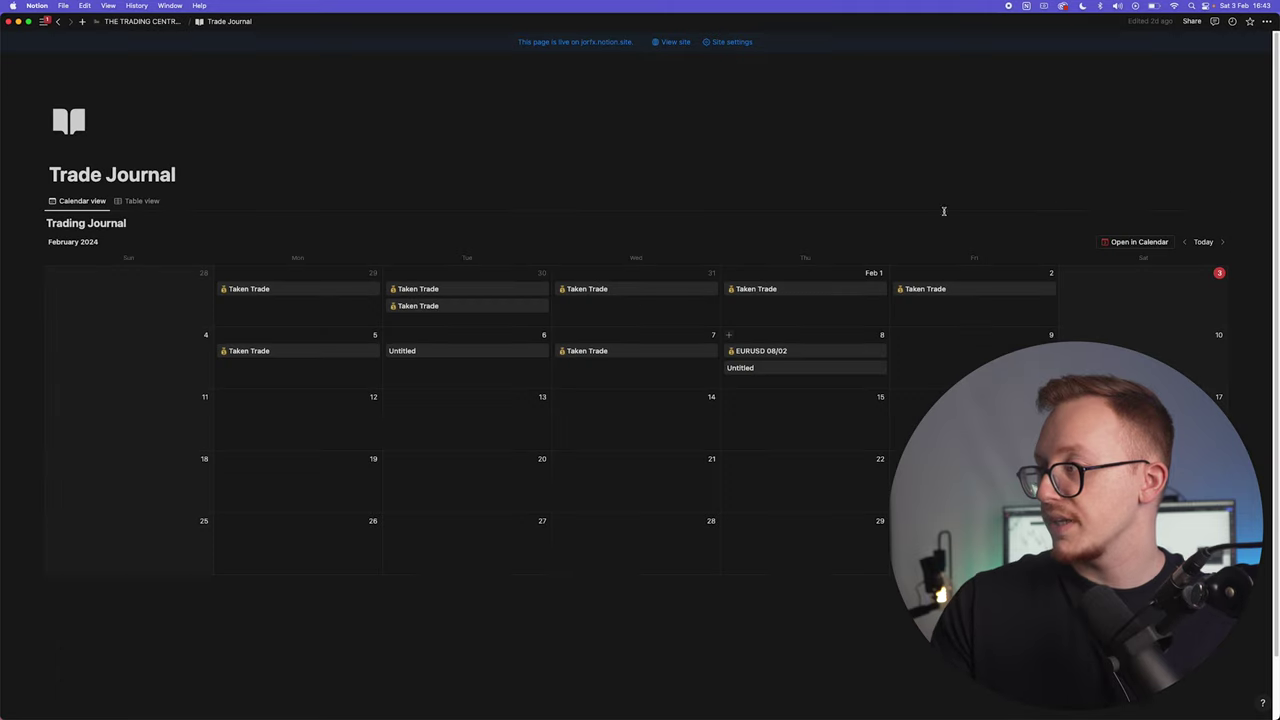
click(150, 21)
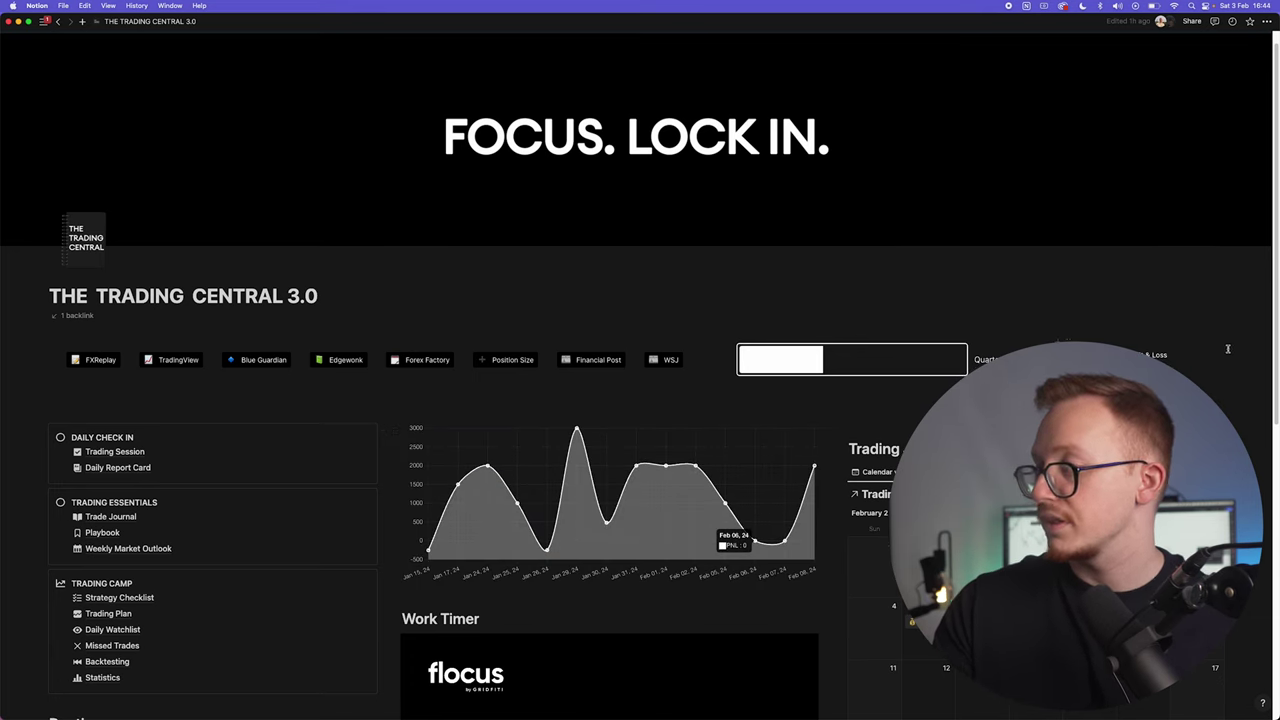
scroll(660, 323, down, 3)
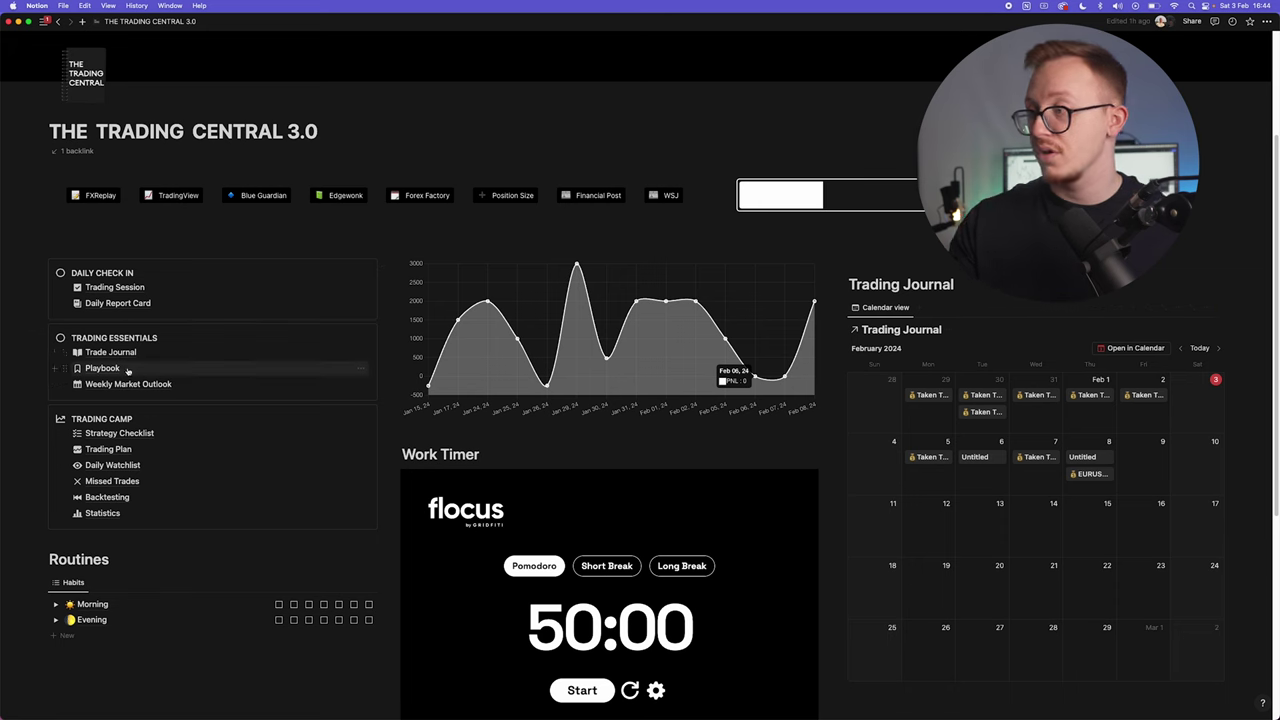
scroll(967, 376, down, 1)
scroll(967, 376, down, 1)
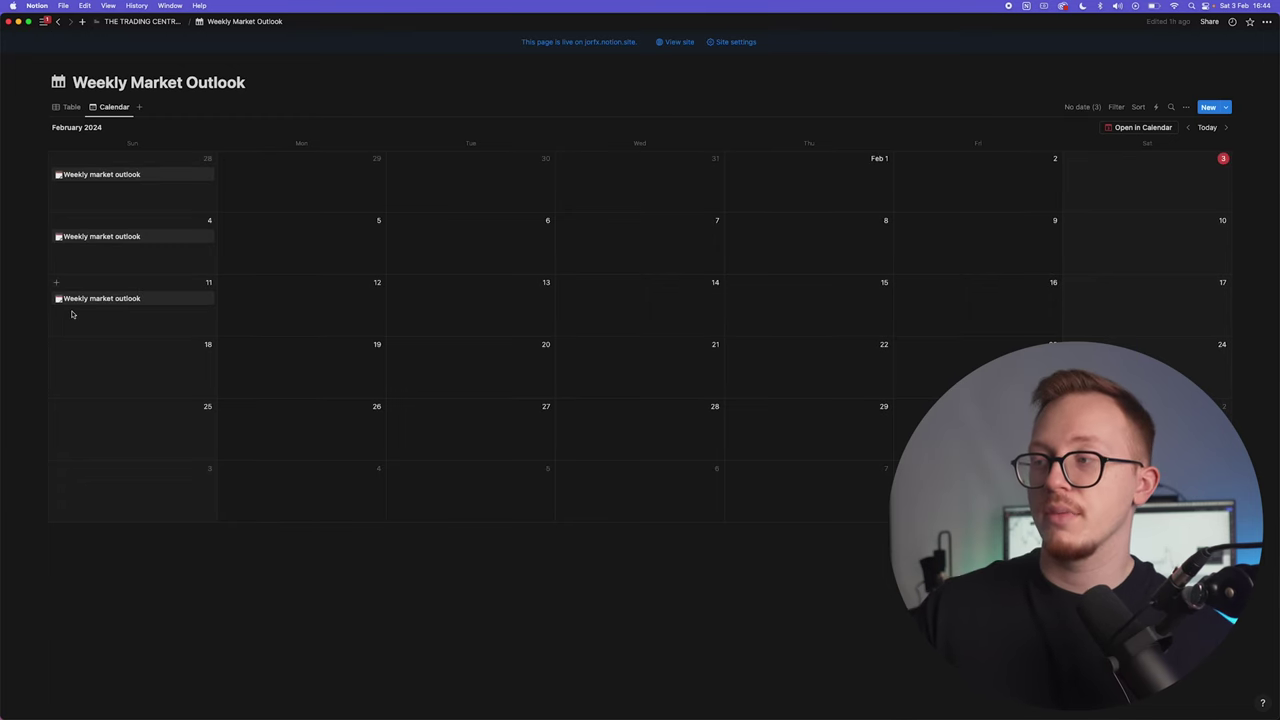
Add a Feb 18 Weekly market outlook set to Bearish on EURUSD, expanding Screenshots.
click(56, 342)
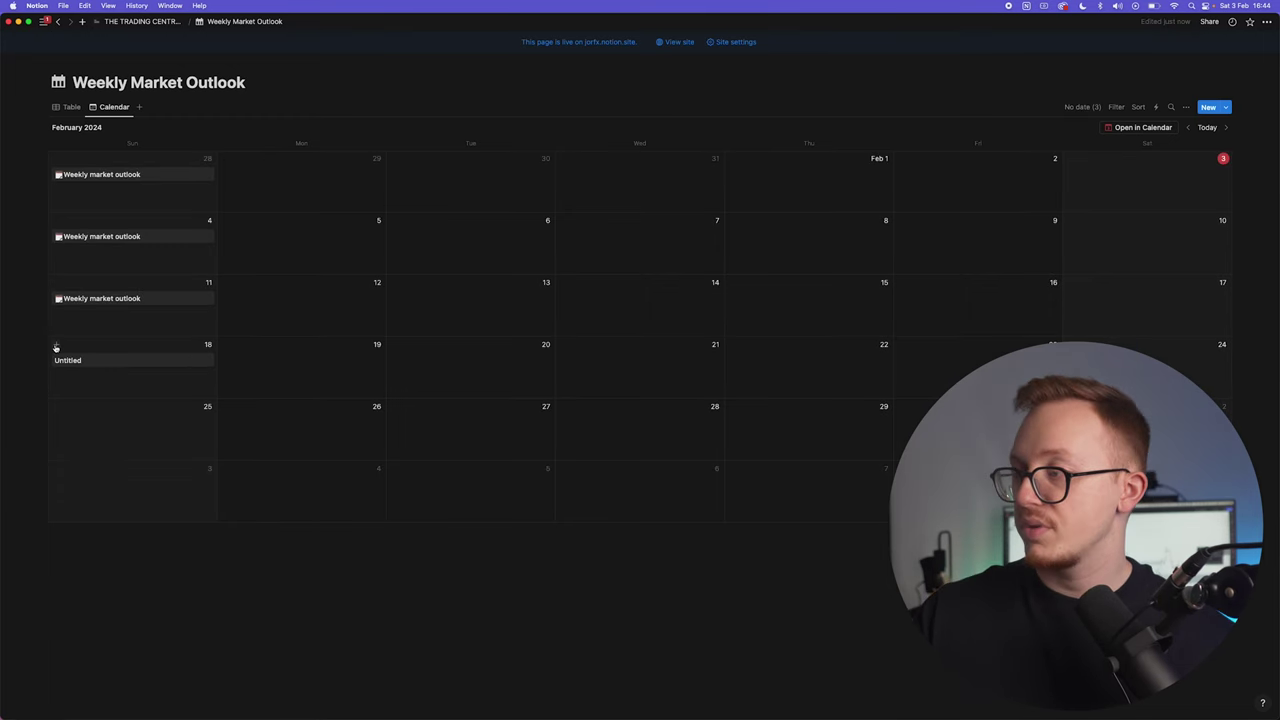
click(490, 333)
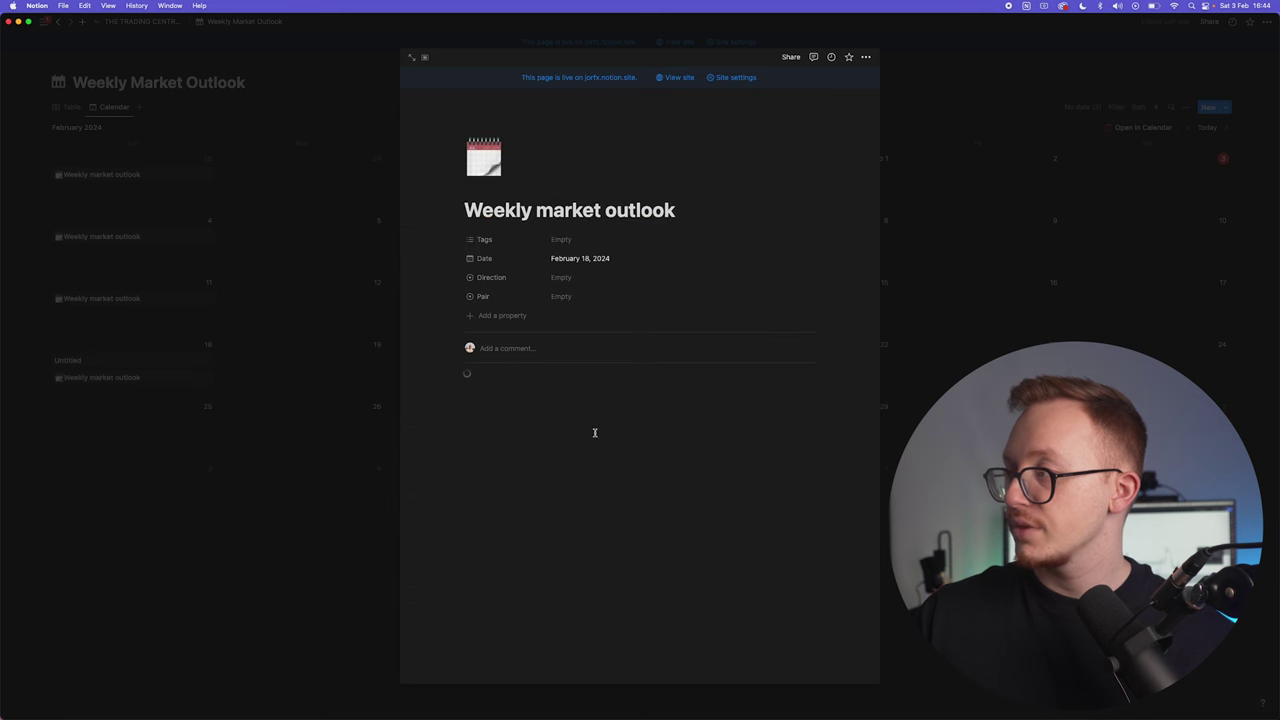
click(585, 278)
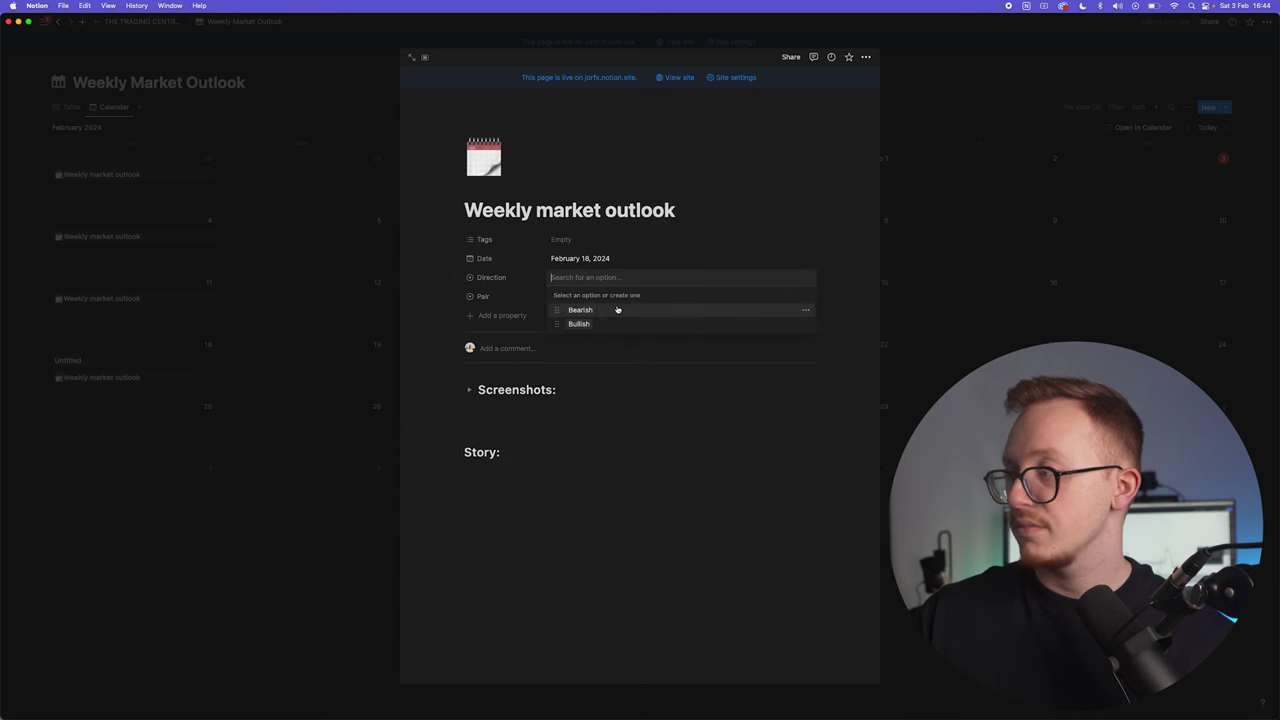
click(613, 311)
click(606, 290)
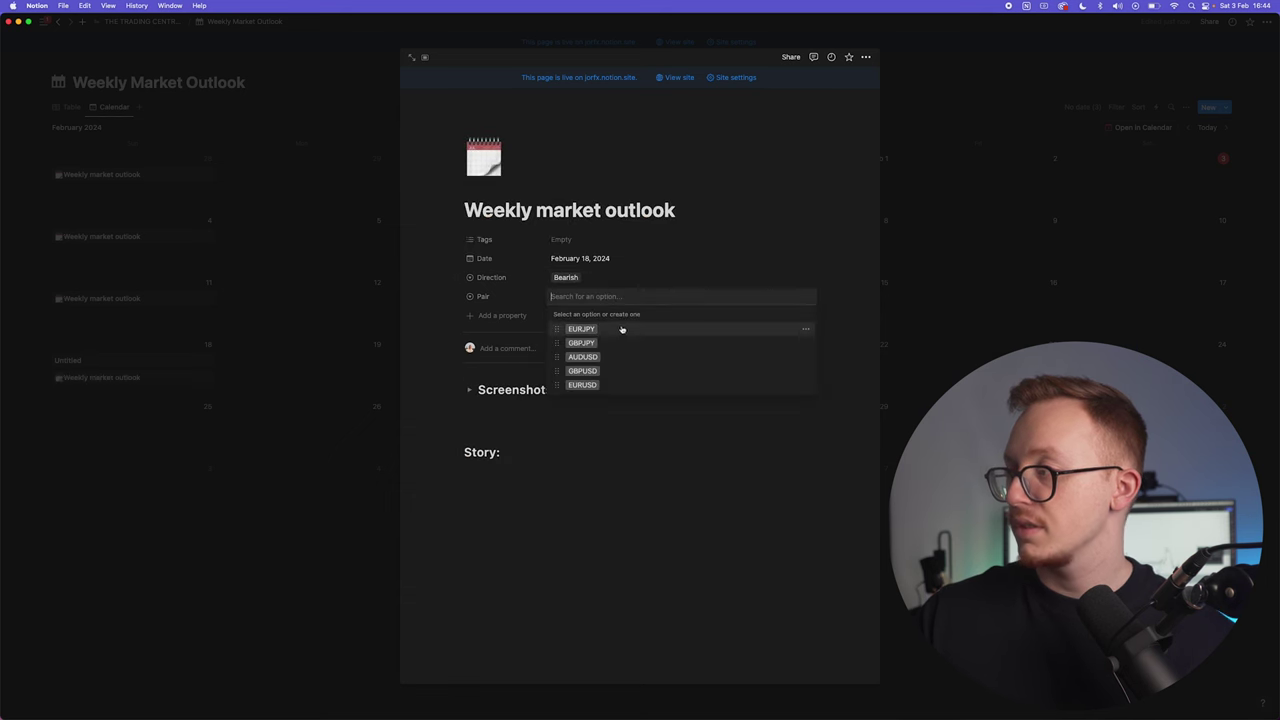
click(614, 384)
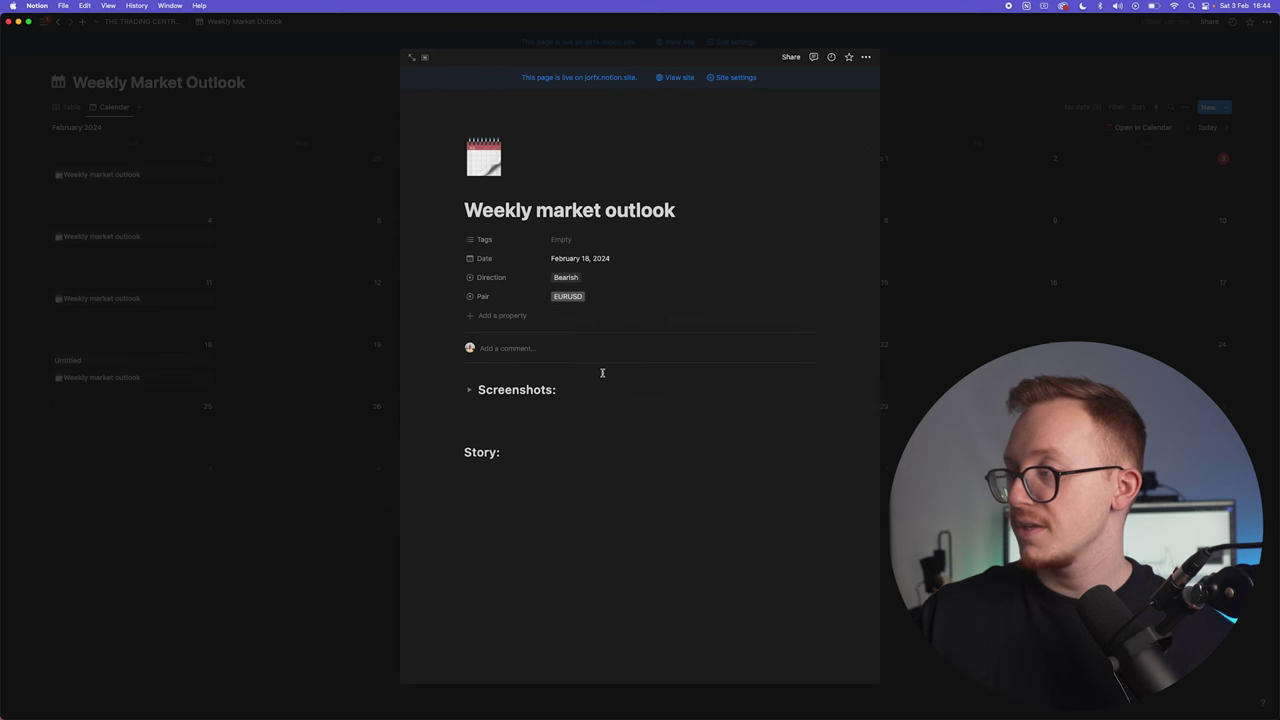
click(466, 390)
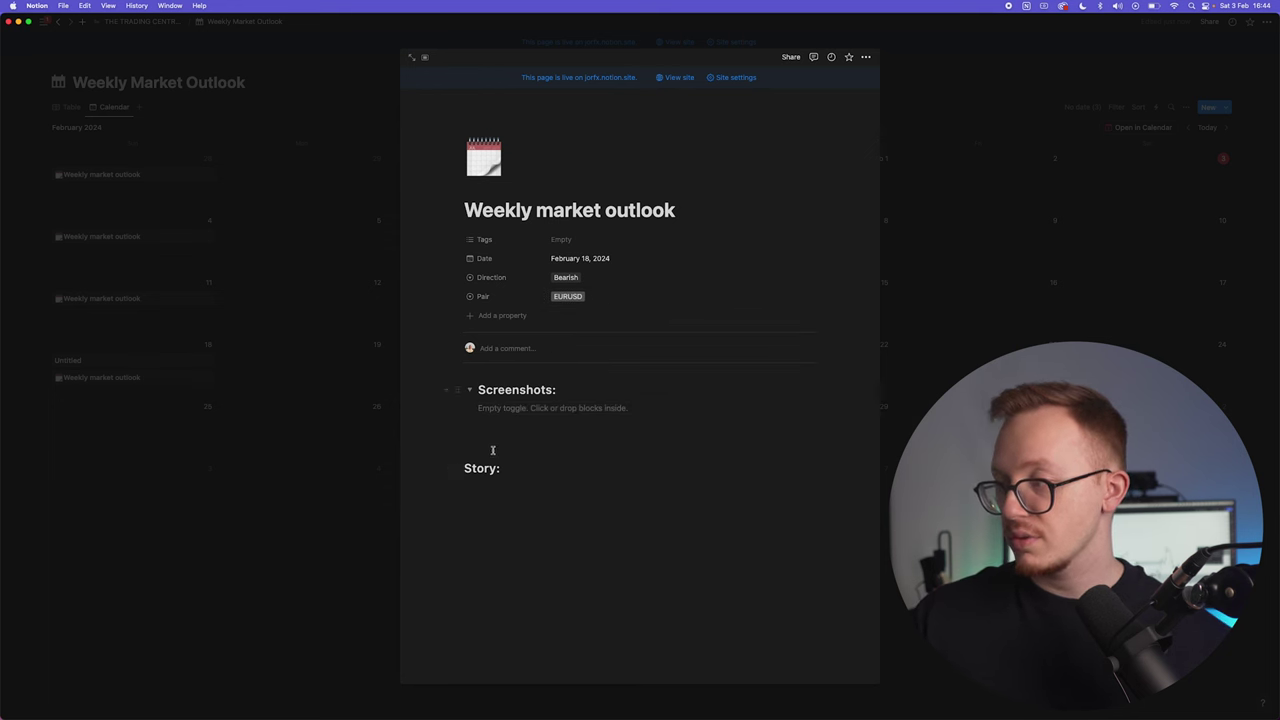
click(490, 489)
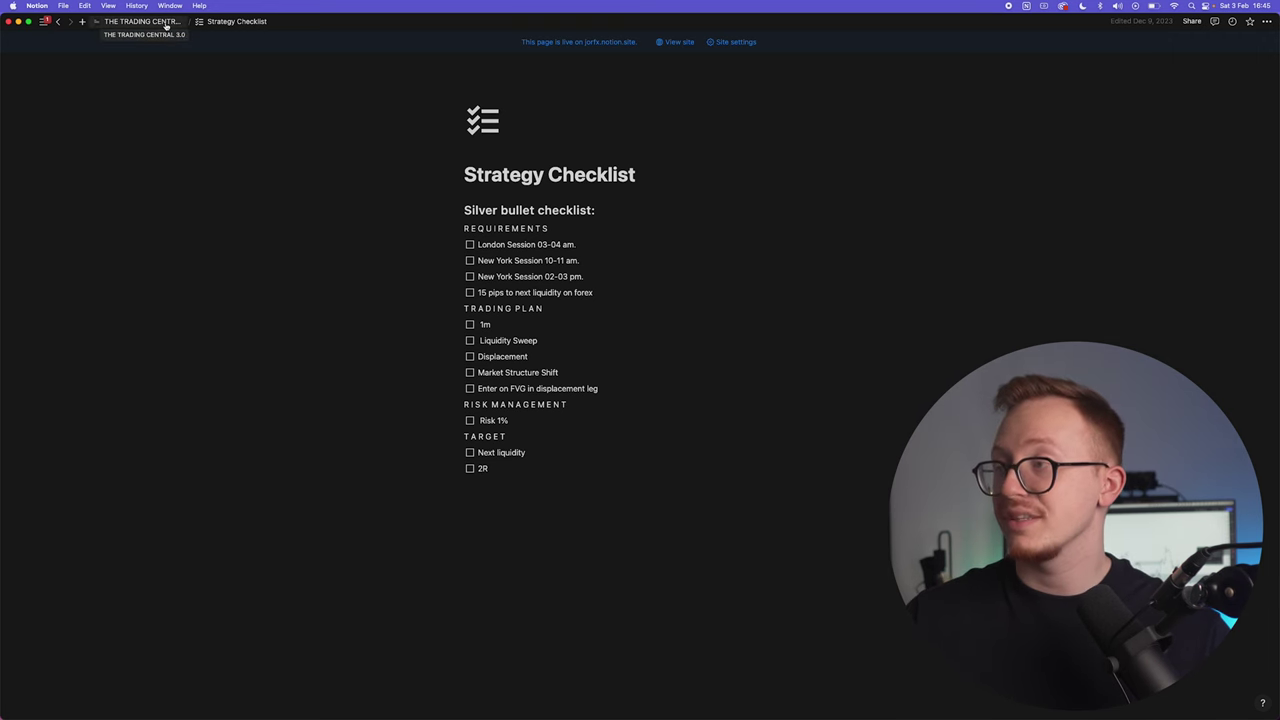
Glance at the Trading Plan page from the dashboard, then open Daily Watchlist.
click(142, 21)
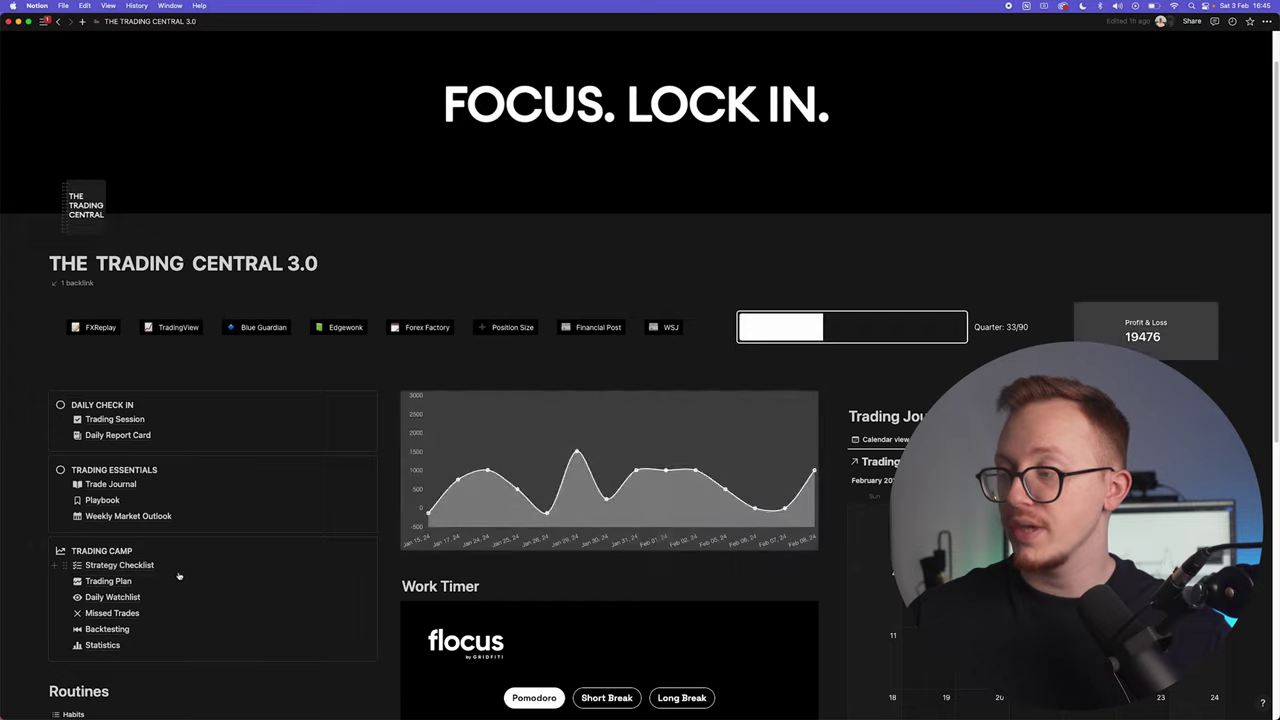
click(177, 500)
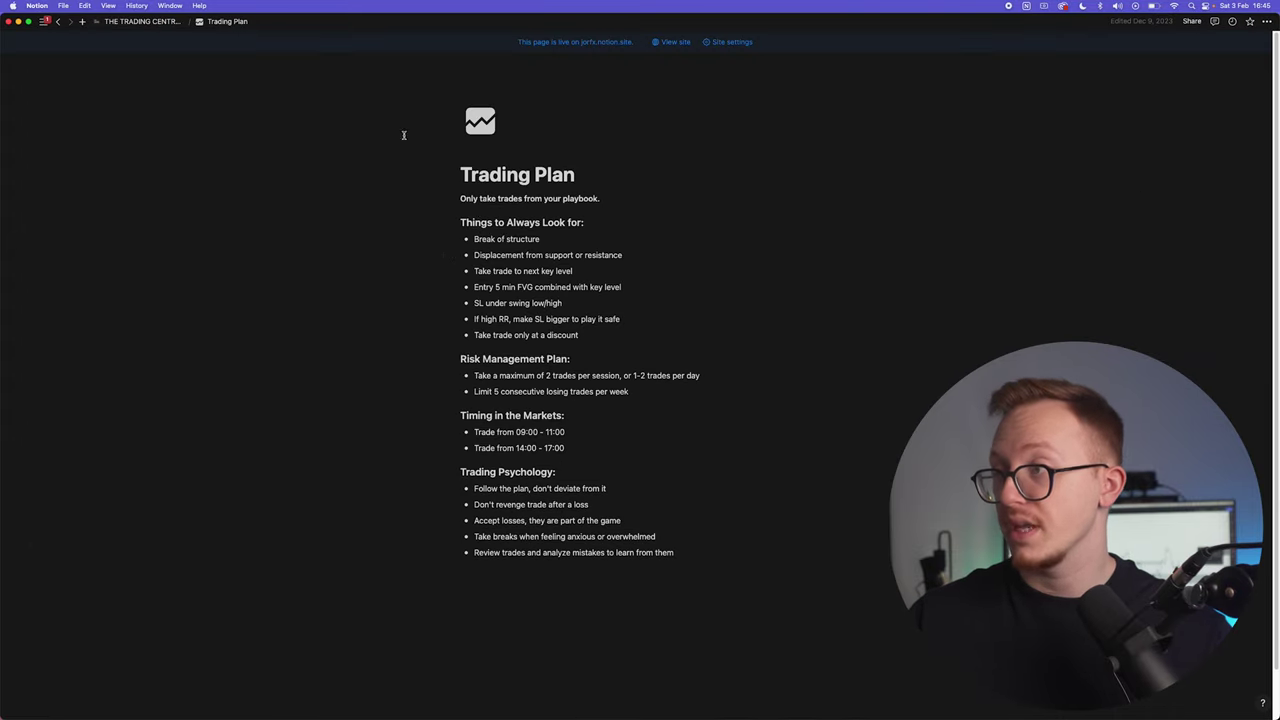
key(super+bracketleft)
click(160, 491)
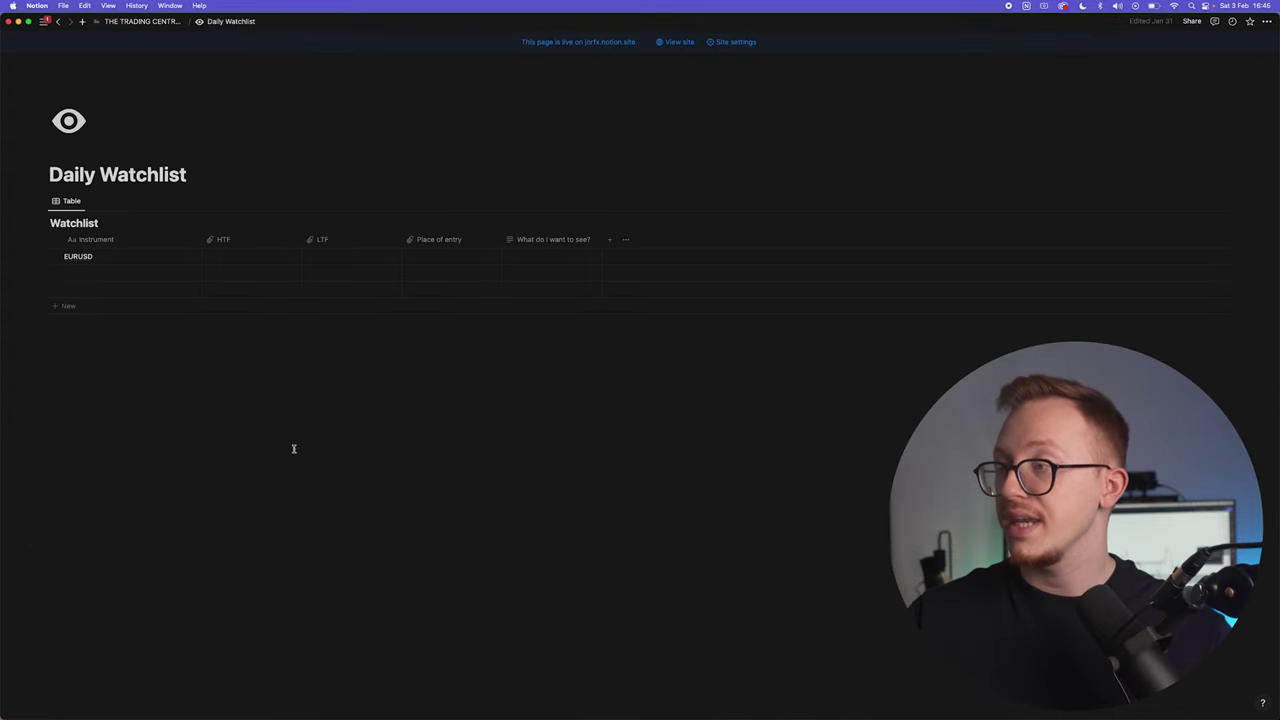
Click into the empty row below EURUSD, then return to the EURUSD entry.
click(129, 284)
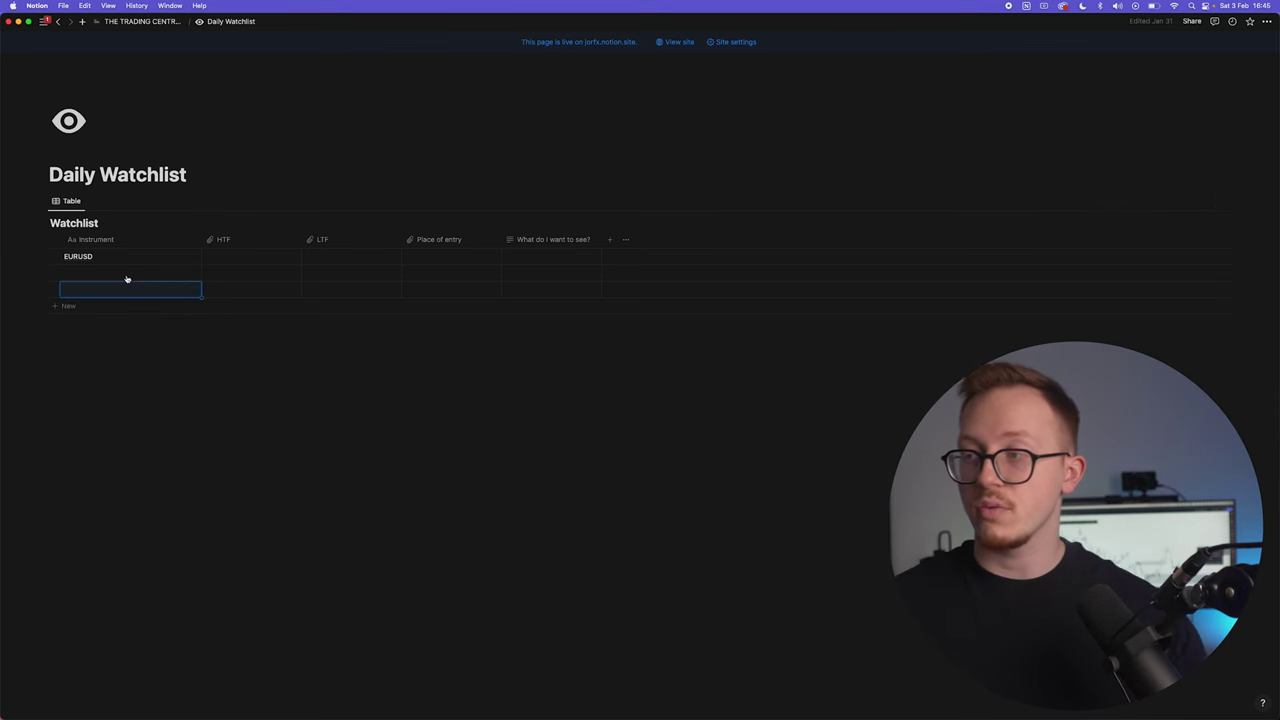
click(129, 272)
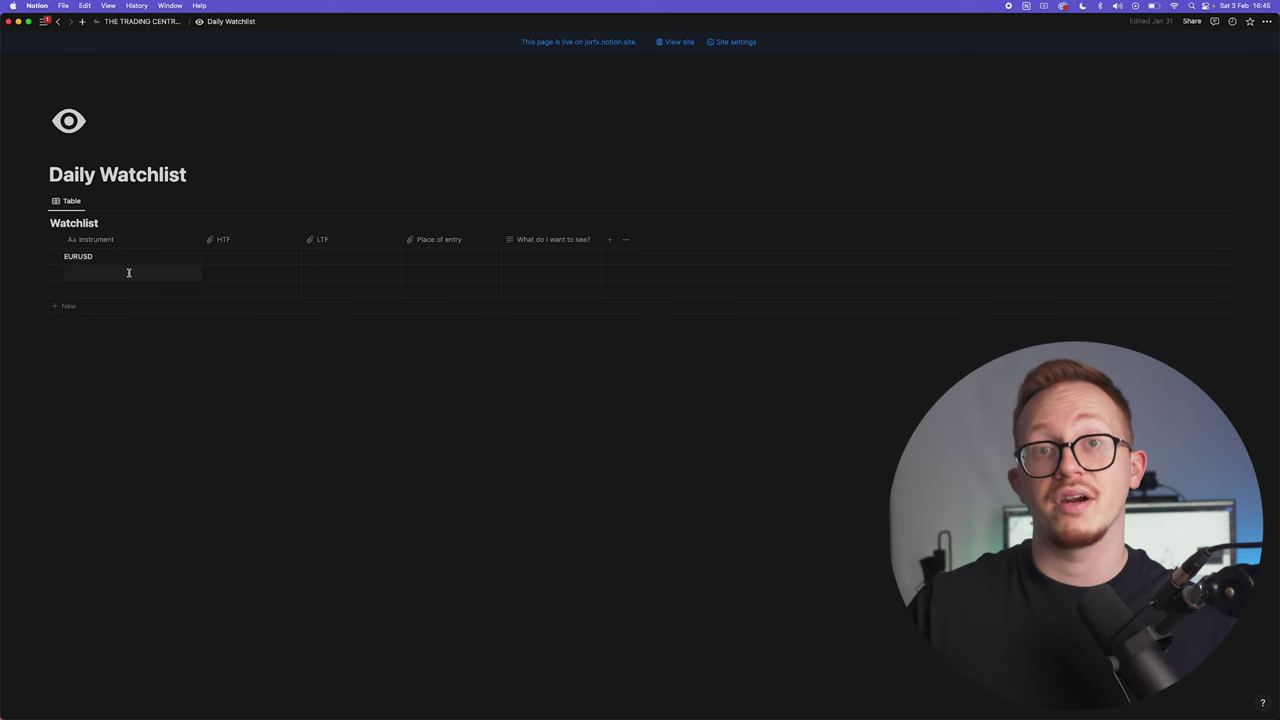
click(106, 254)
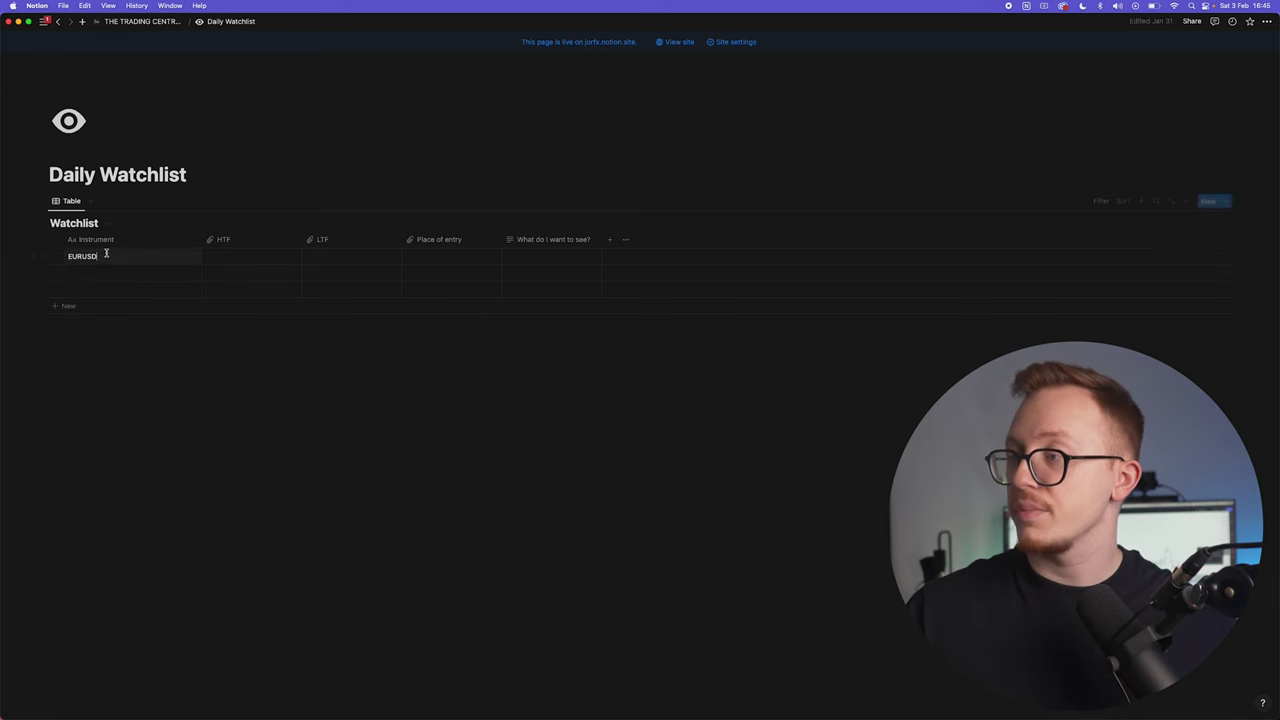
Dismiss the HTF and Place of entry file pickers, then edit 'What do I want to see?'.
click(214, 262)
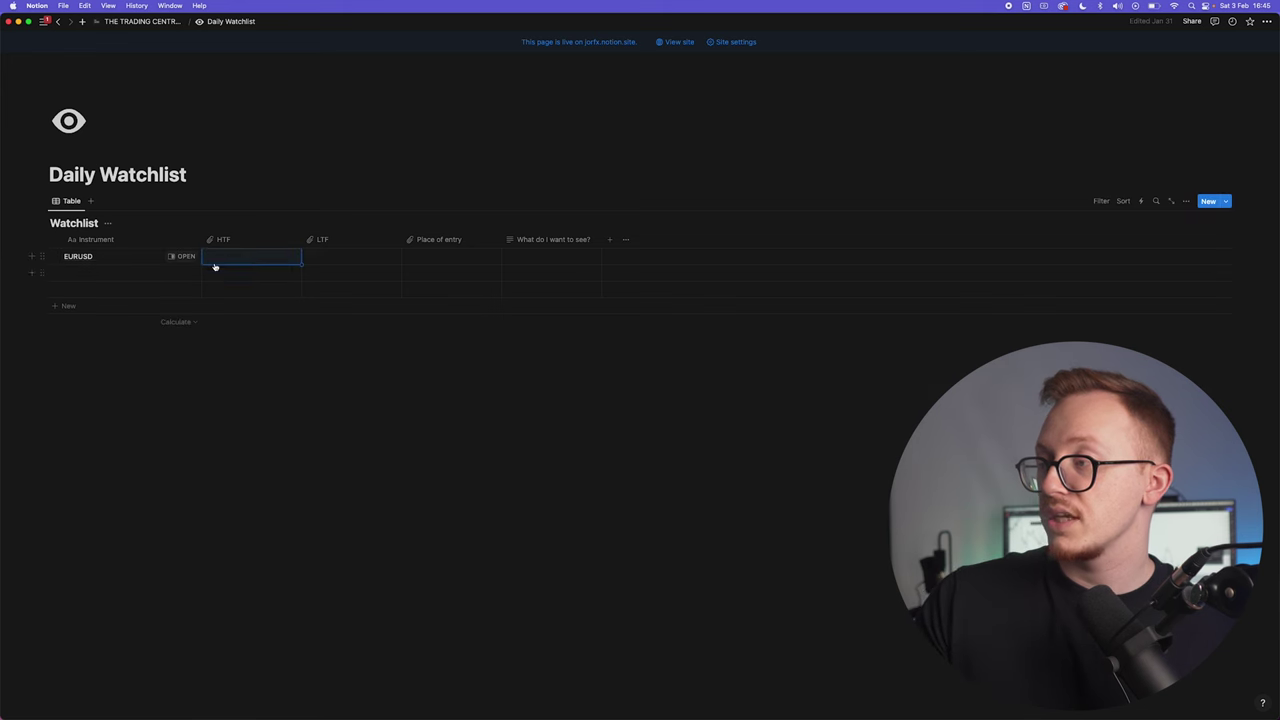
key(Escape)
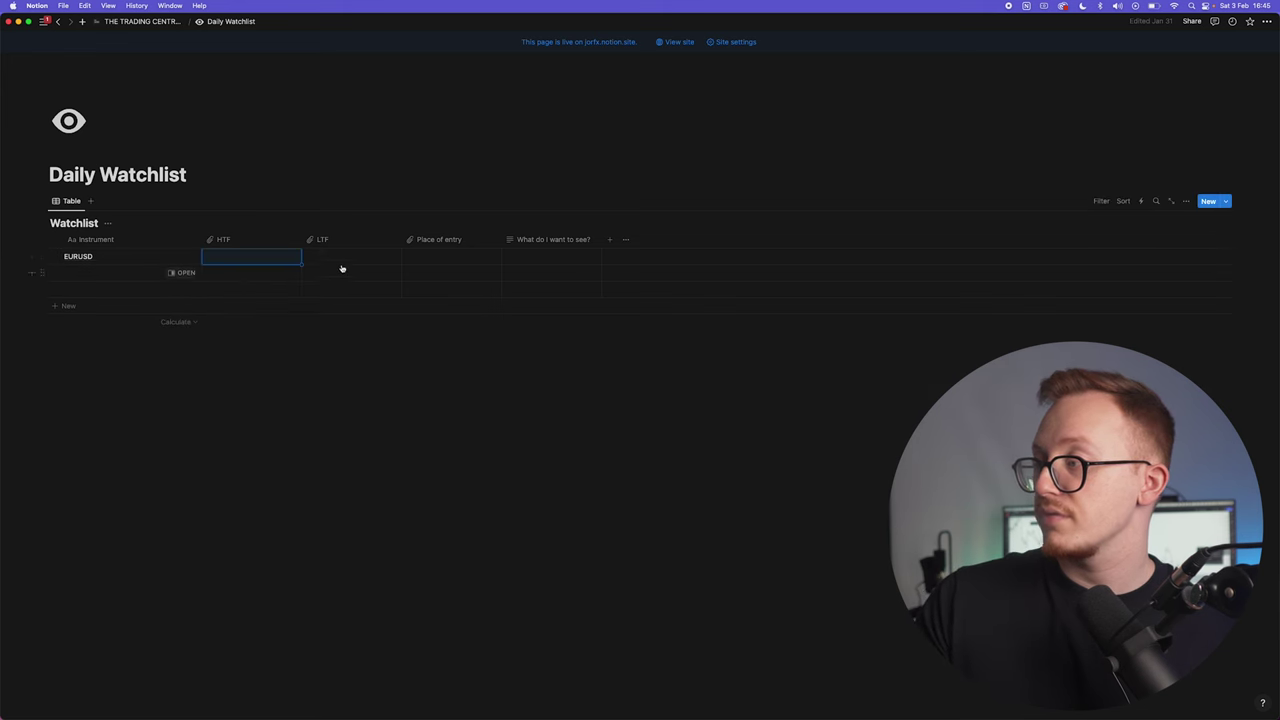
click(466, 256)
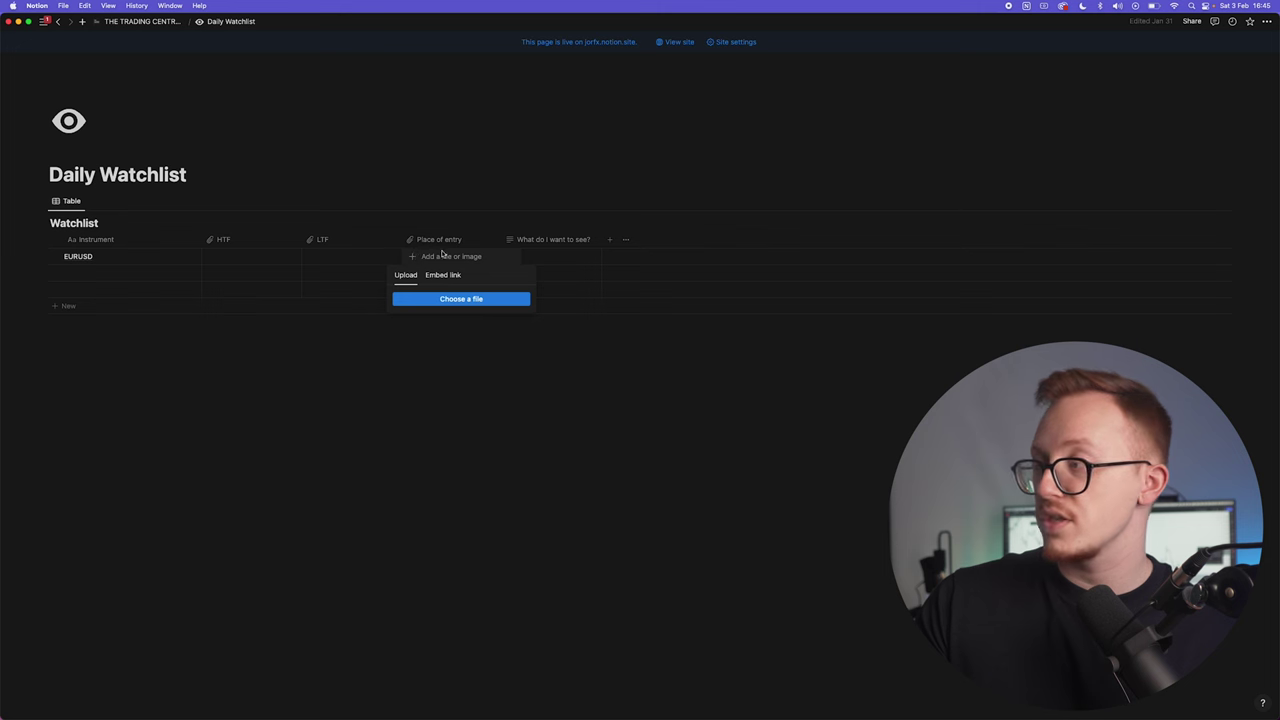
key(Escape)
click(540, 257)
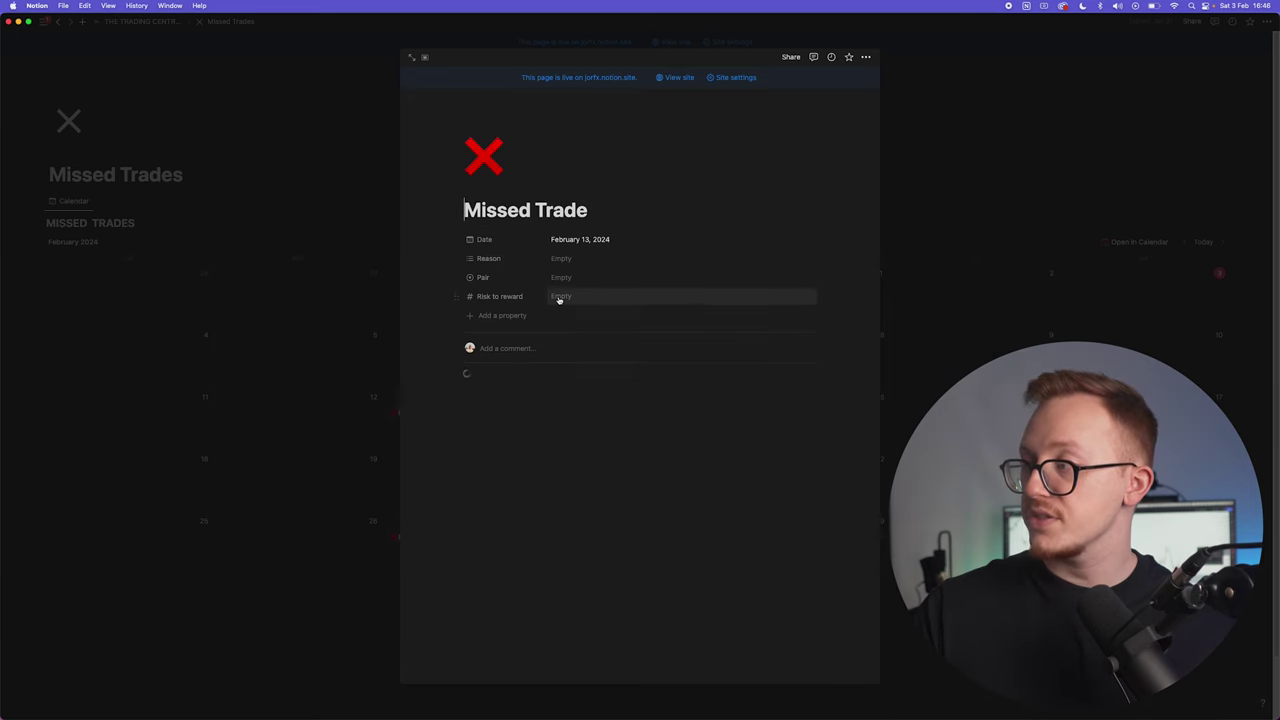
Fill the February 13 Missed Trade with pair EURUSD and risk-to-reward 12, then close it.
click(574, 260)
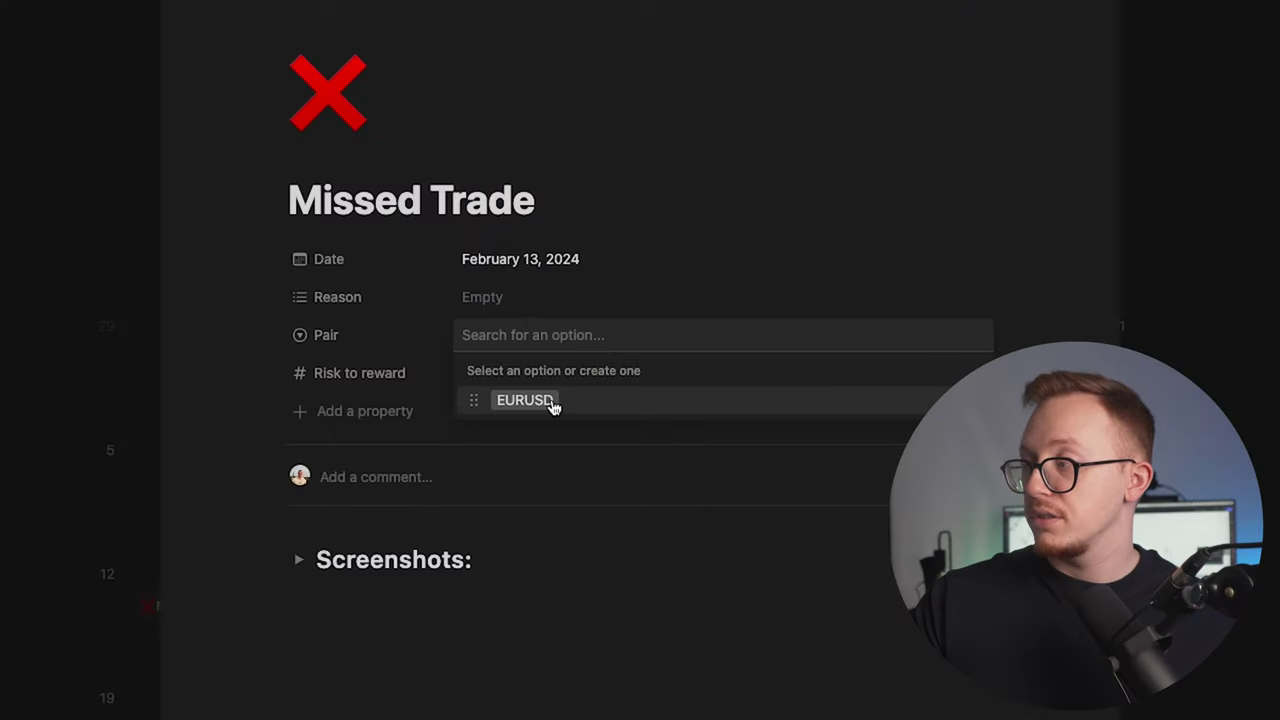
click(553, 402)
click(554, 376)
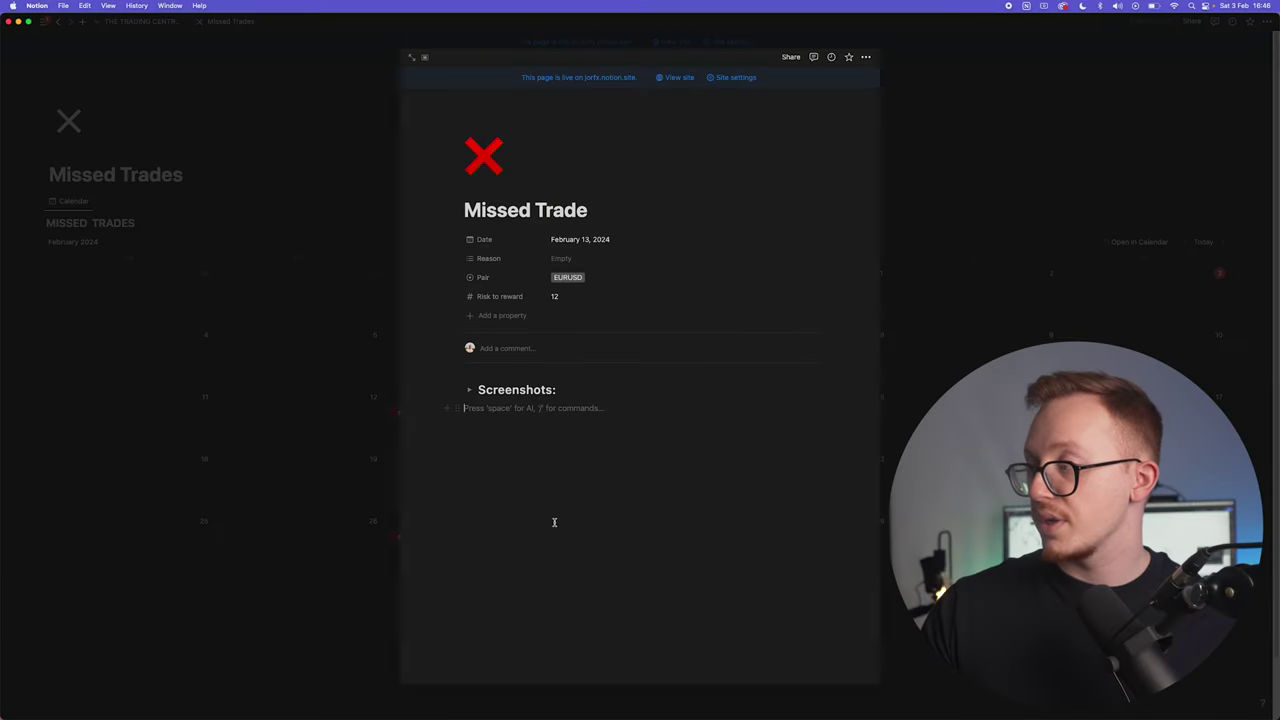
click(1002, 300)
Open Backtesting > EURUSD > 2017 > January and place Notion beside FX Replay.
click(140, 21)
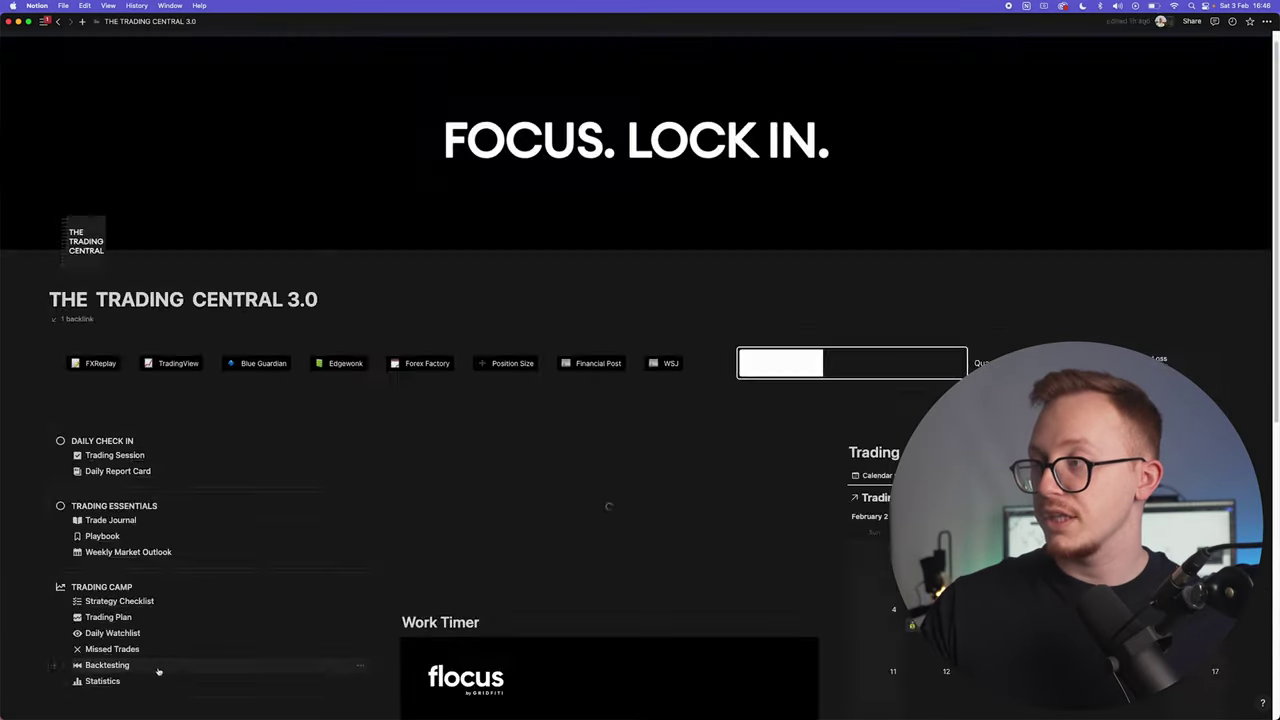
click(90, 666)
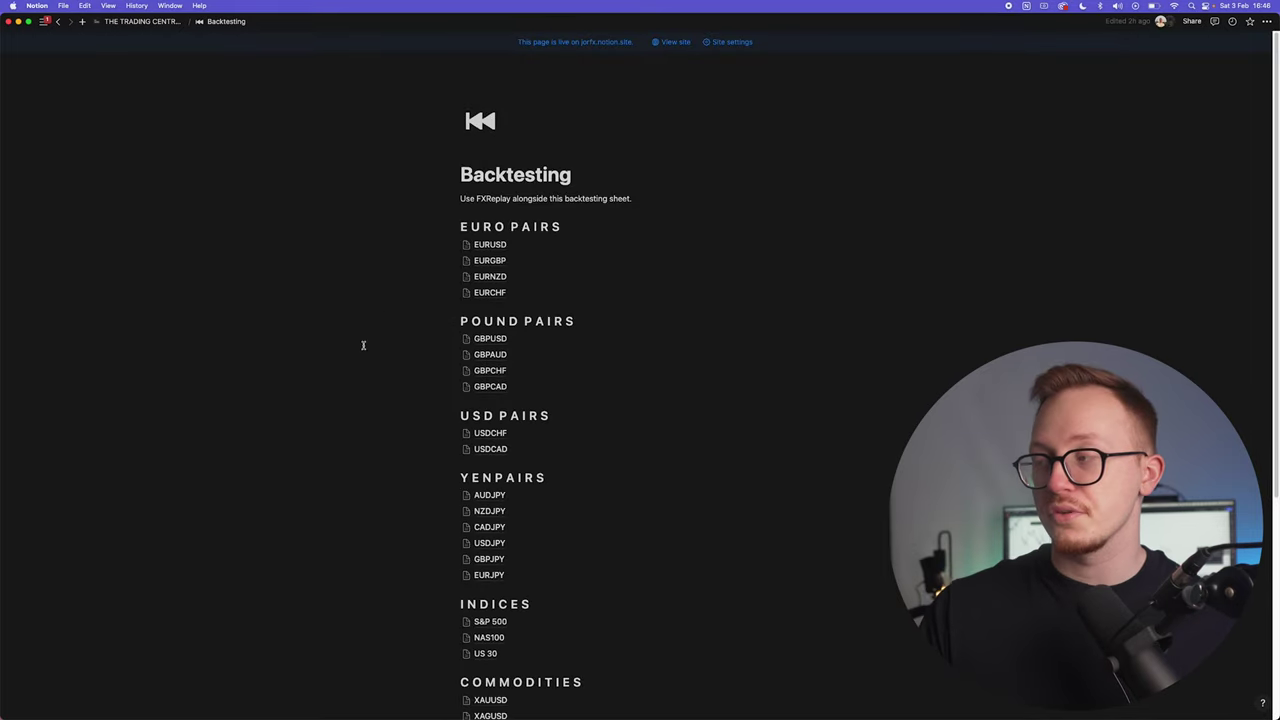
mouse_move(541, 246)
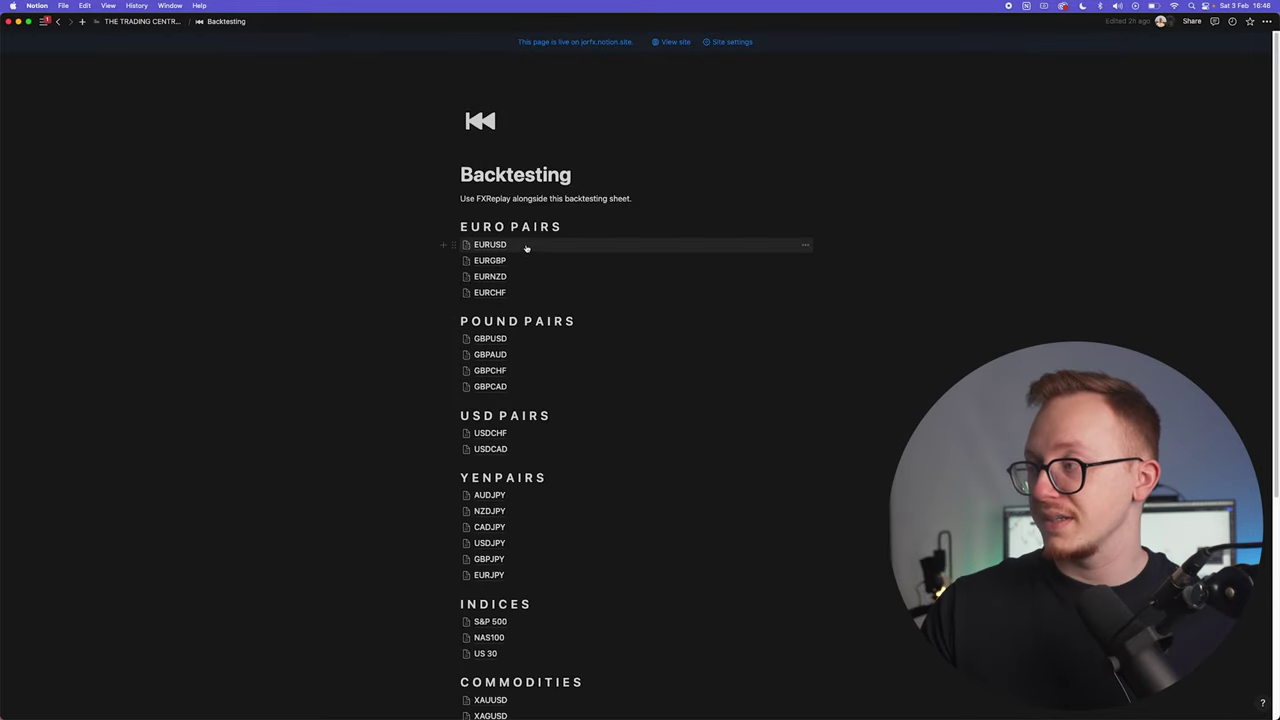
click(527, 248)
click(509, 152)
click(512, 148)
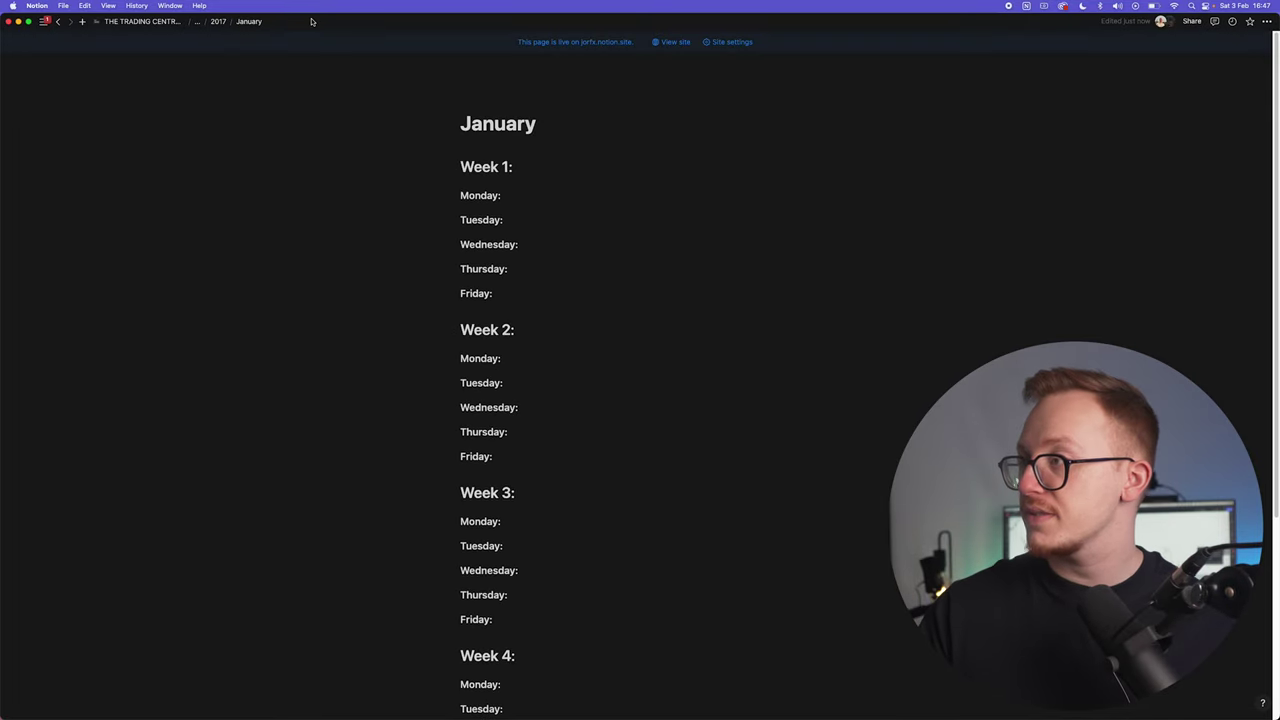
drag(311, 21, 480, 150)
click(235, 111)
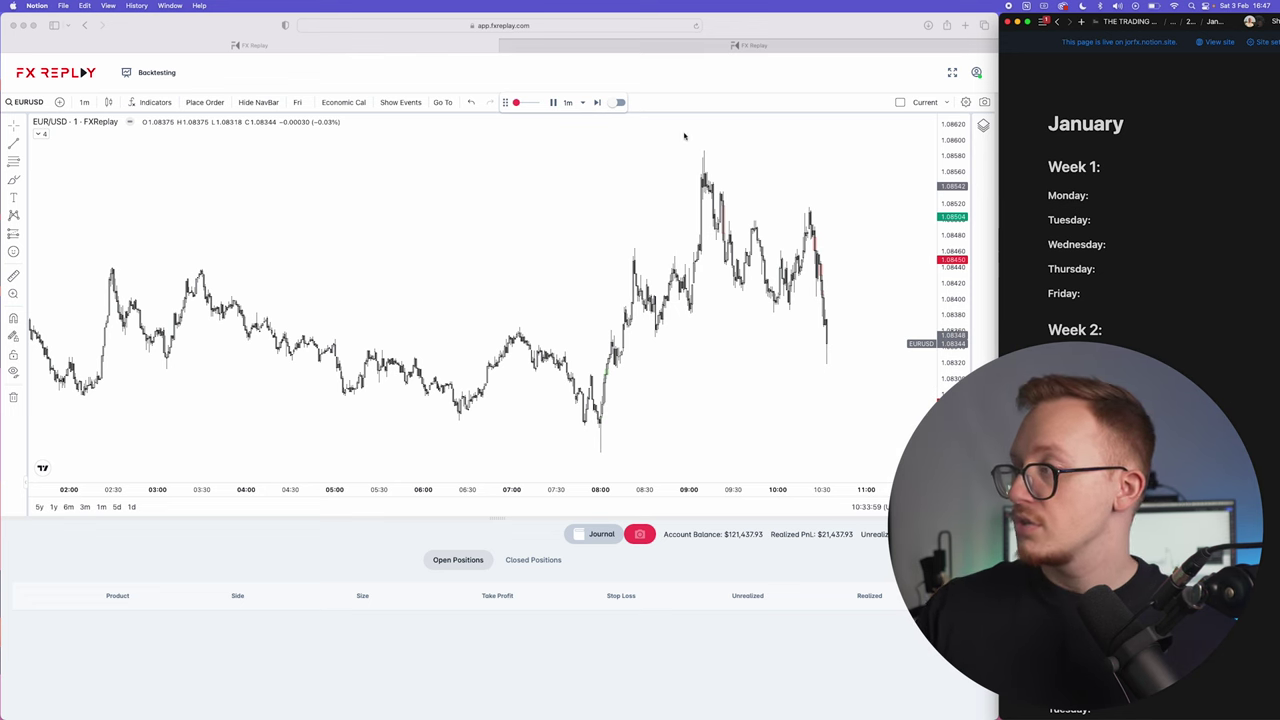
Place a long position at the 10:00 candle and split into two side-by-side charts.
drag(684, 136, 545, 150)
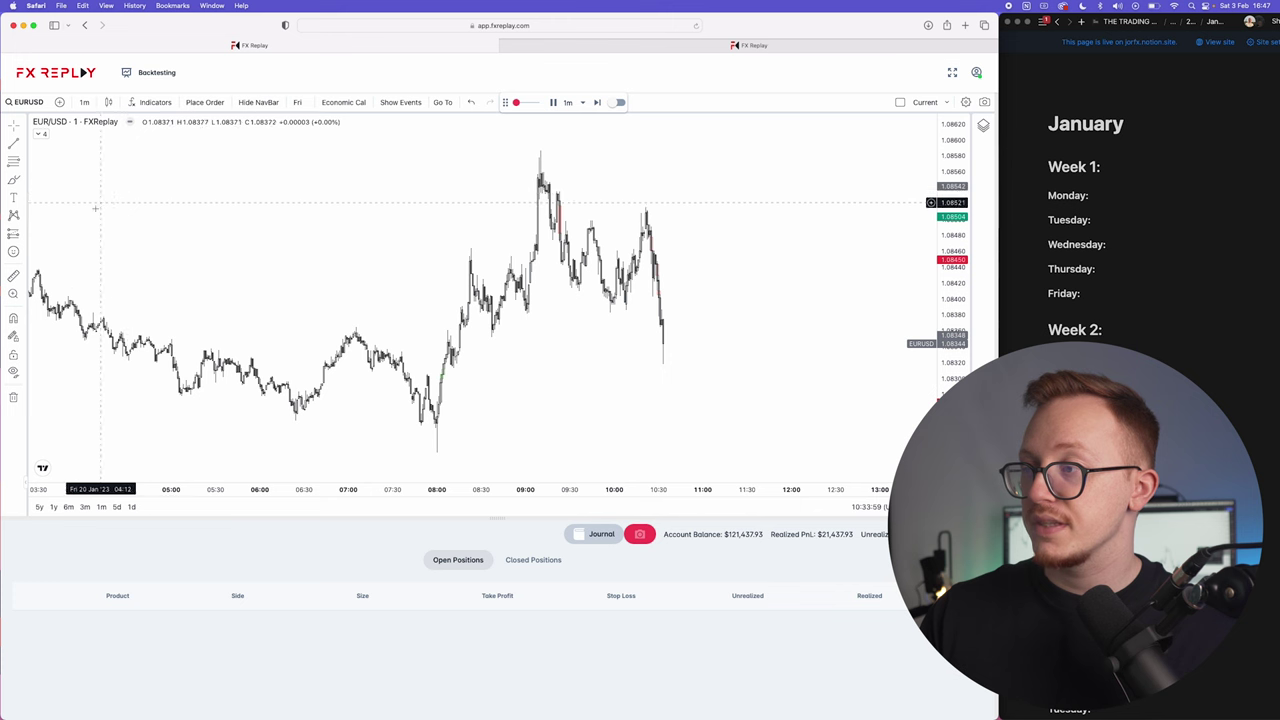
click(610, 300)
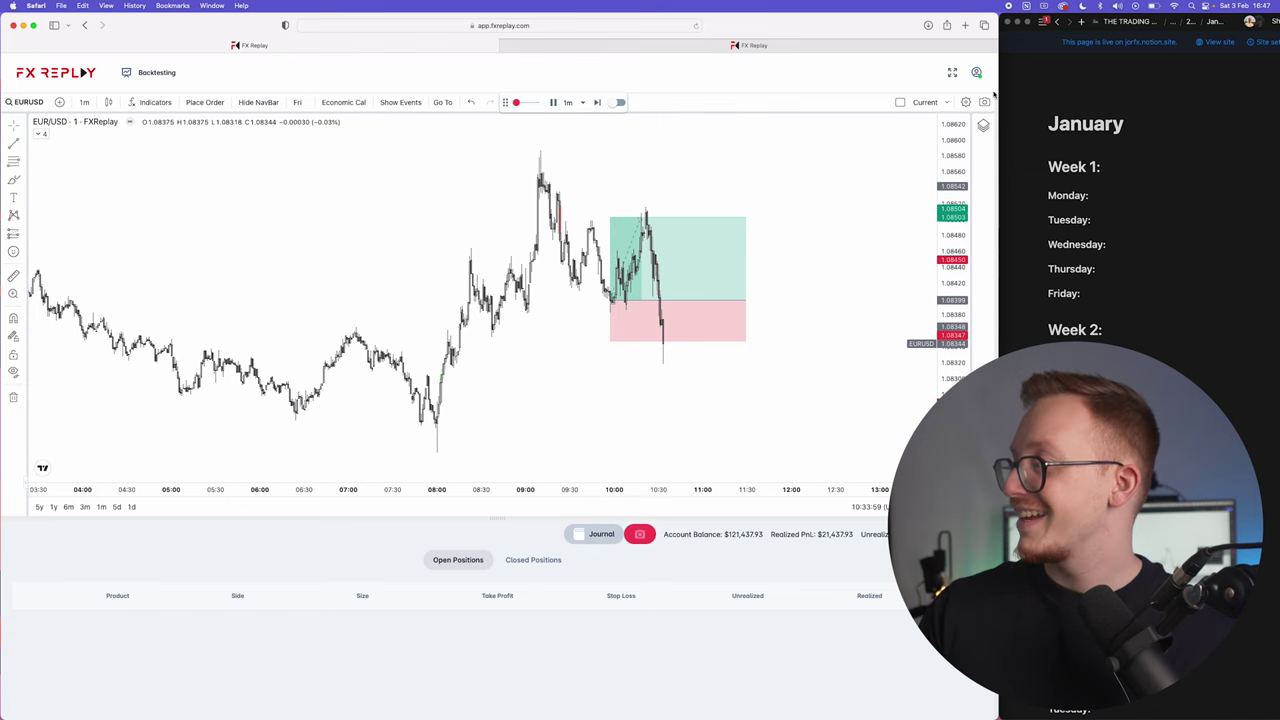
click(901, 102)
click(879, 147)
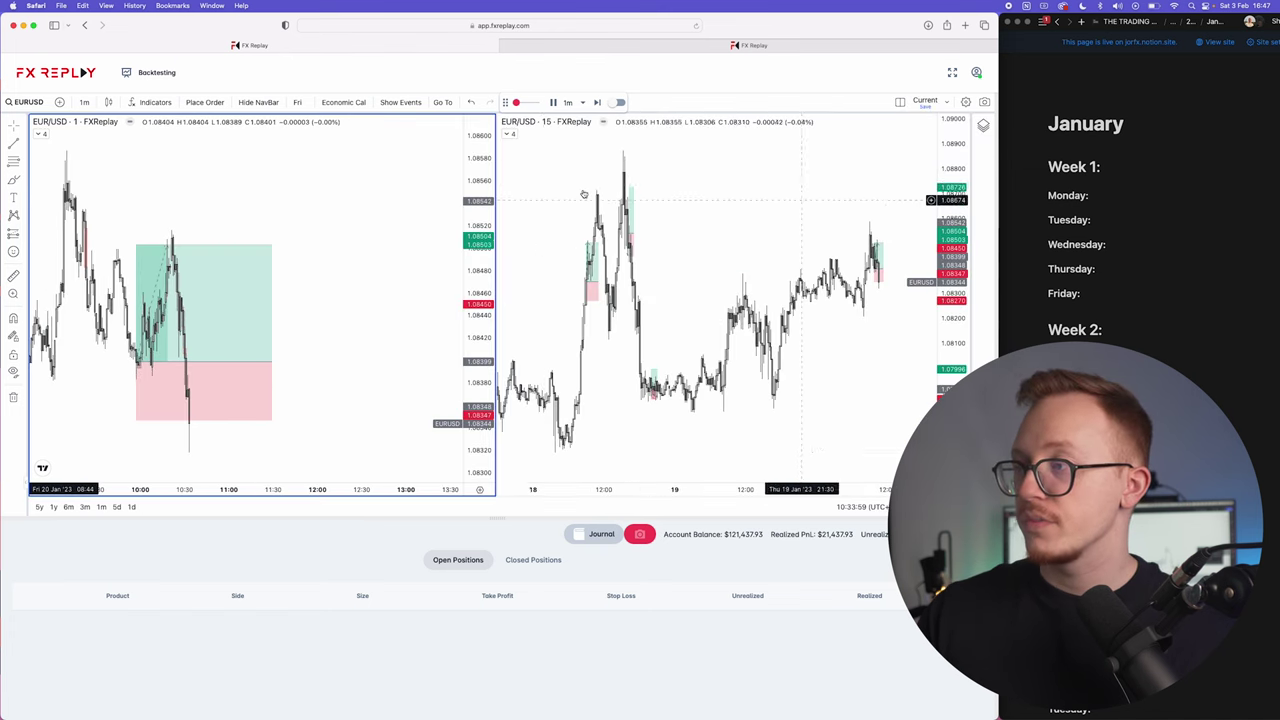
Adjust the right 15m chart beside the 1m chart and copy the chart image.
click(680, 177)
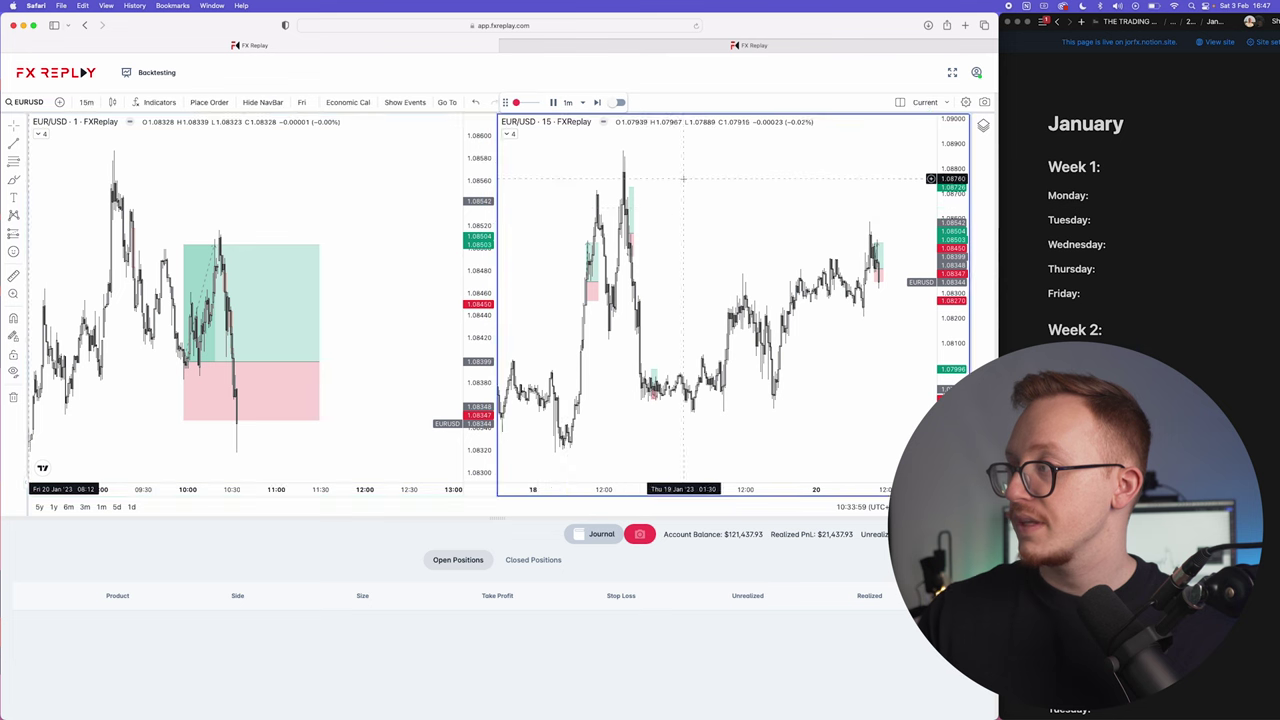
scroll(667, 205, up, 5)
scroll(667, 205, right, 3)
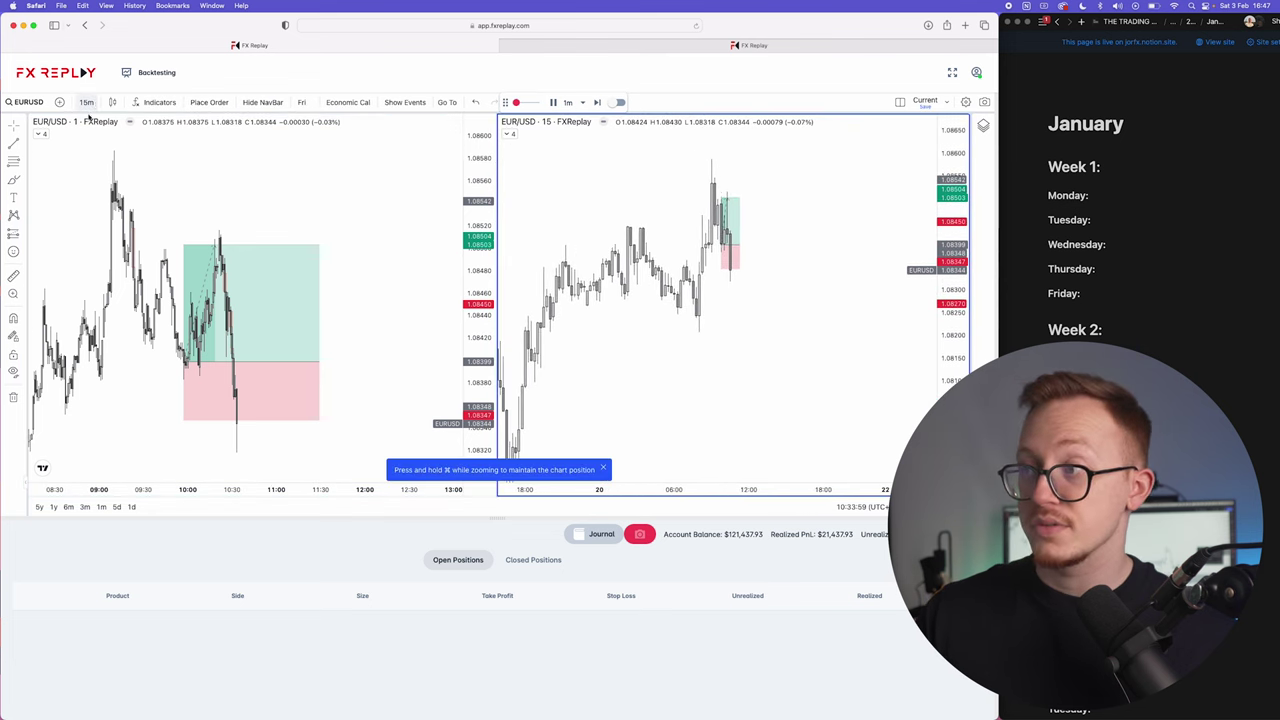
click(110, 150)
click(628, 160)
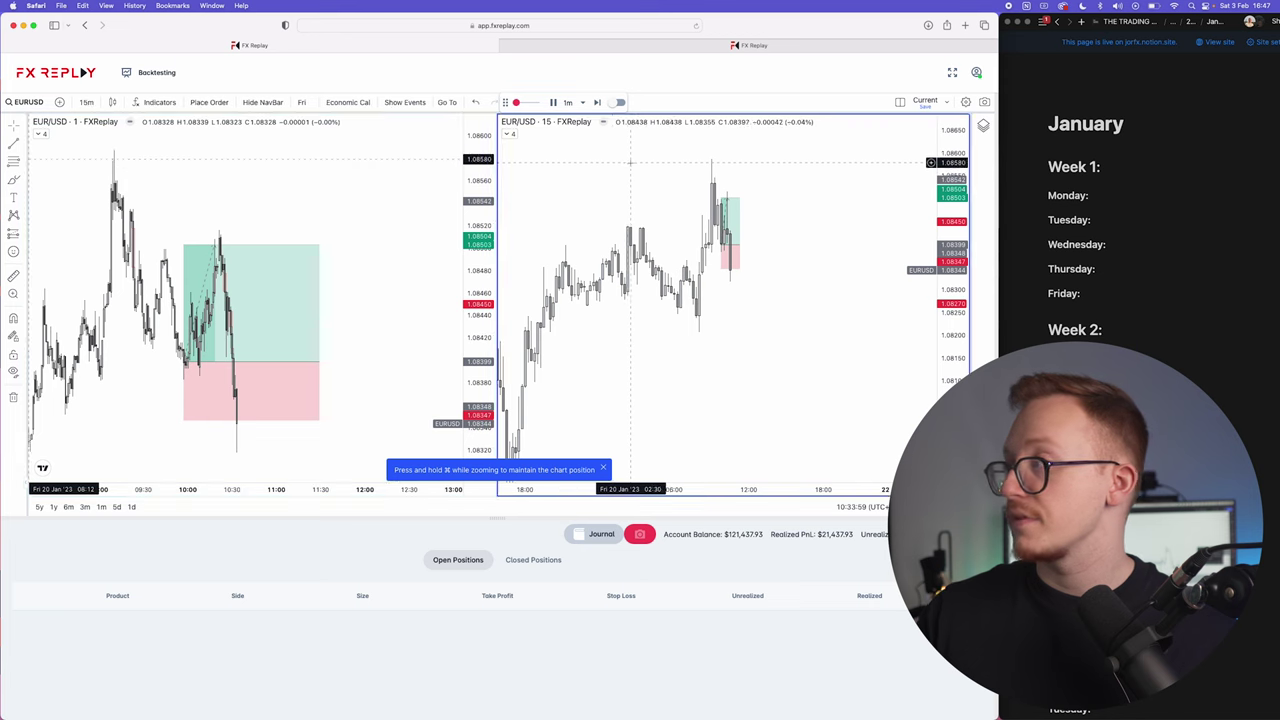
click(984, 102)
click(932, 153)
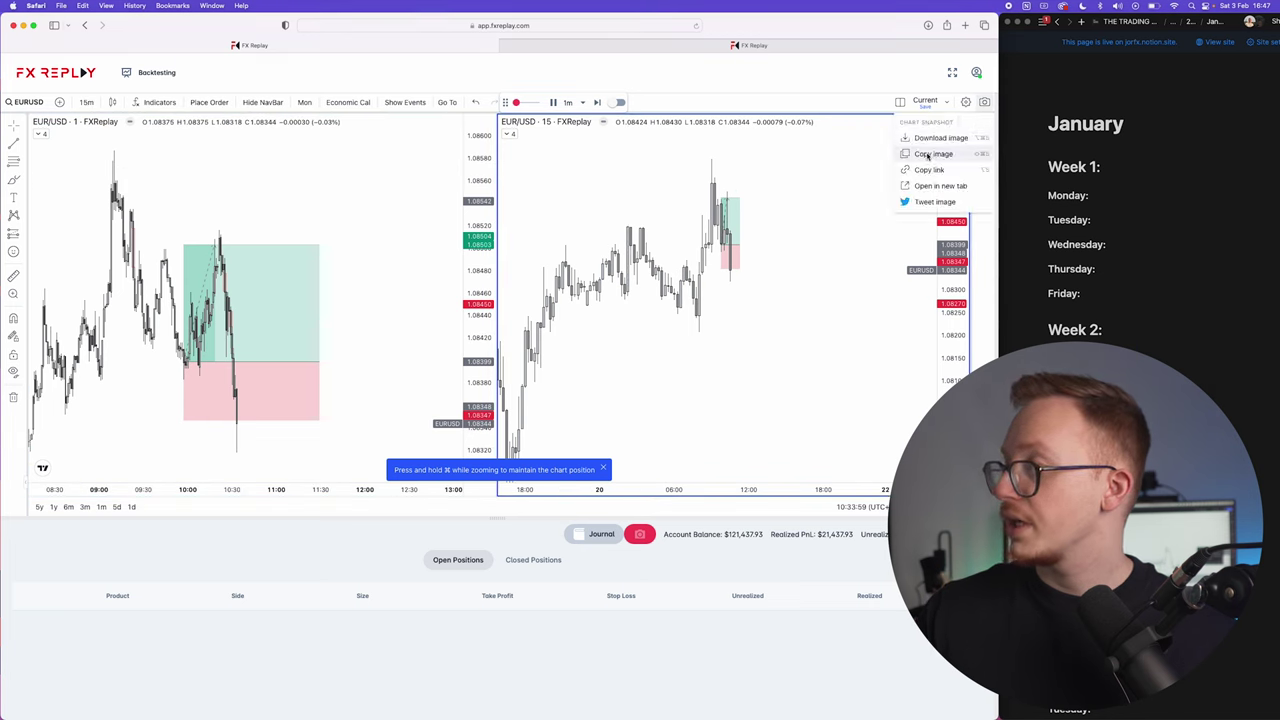
click(1018, 178)
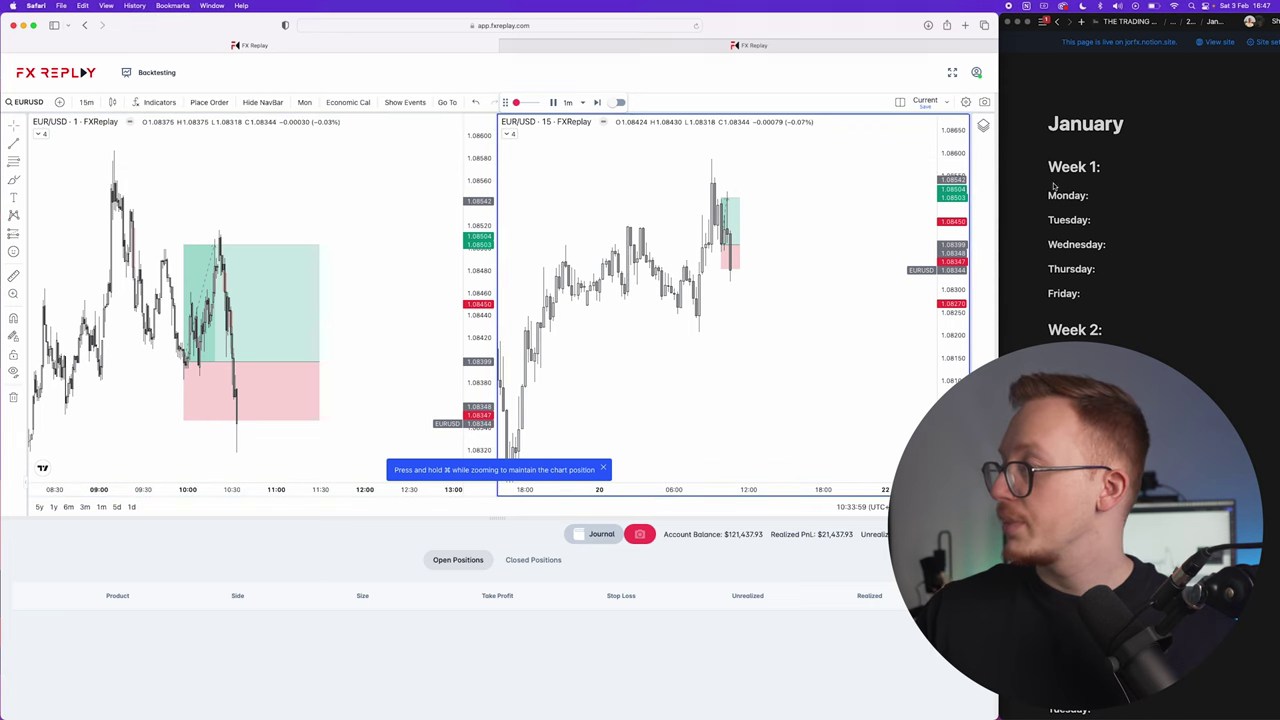
Paste the chart screenshot under Monday, then drag FX Replay's My notes calendar over the charts.
click(1133, 199)
key(Return)
key(super+v)
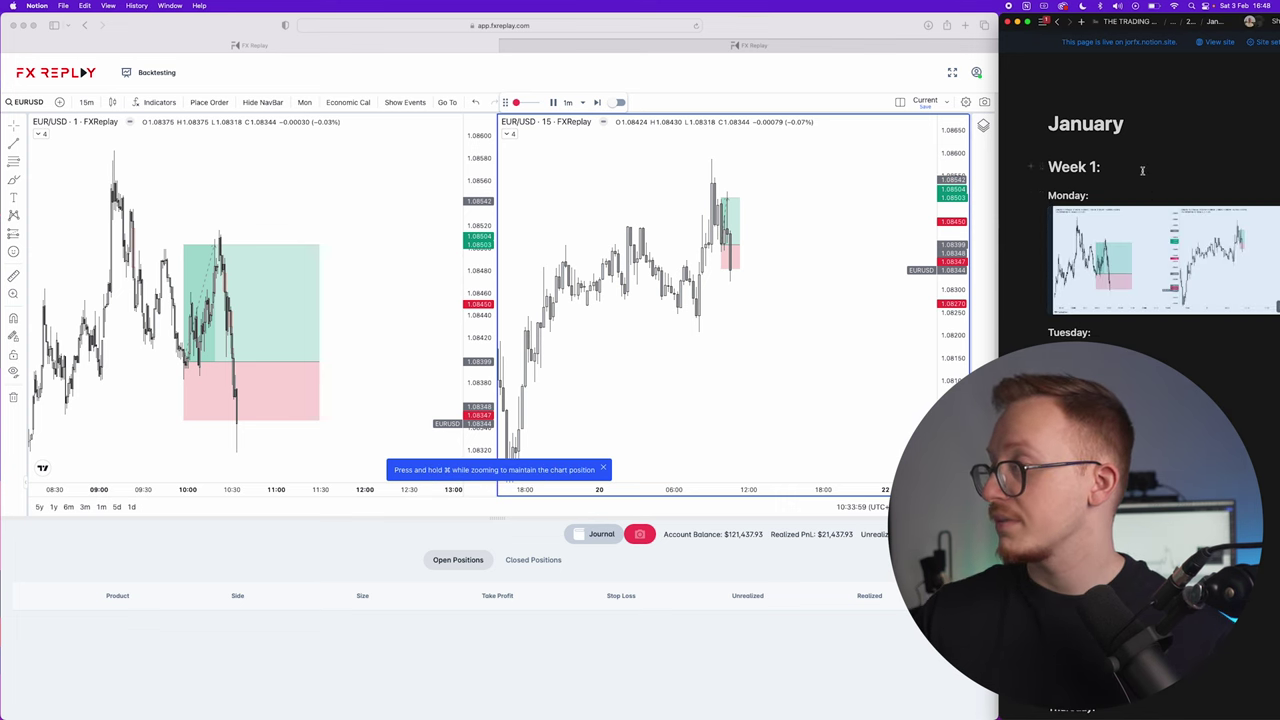
click(1138, 190)
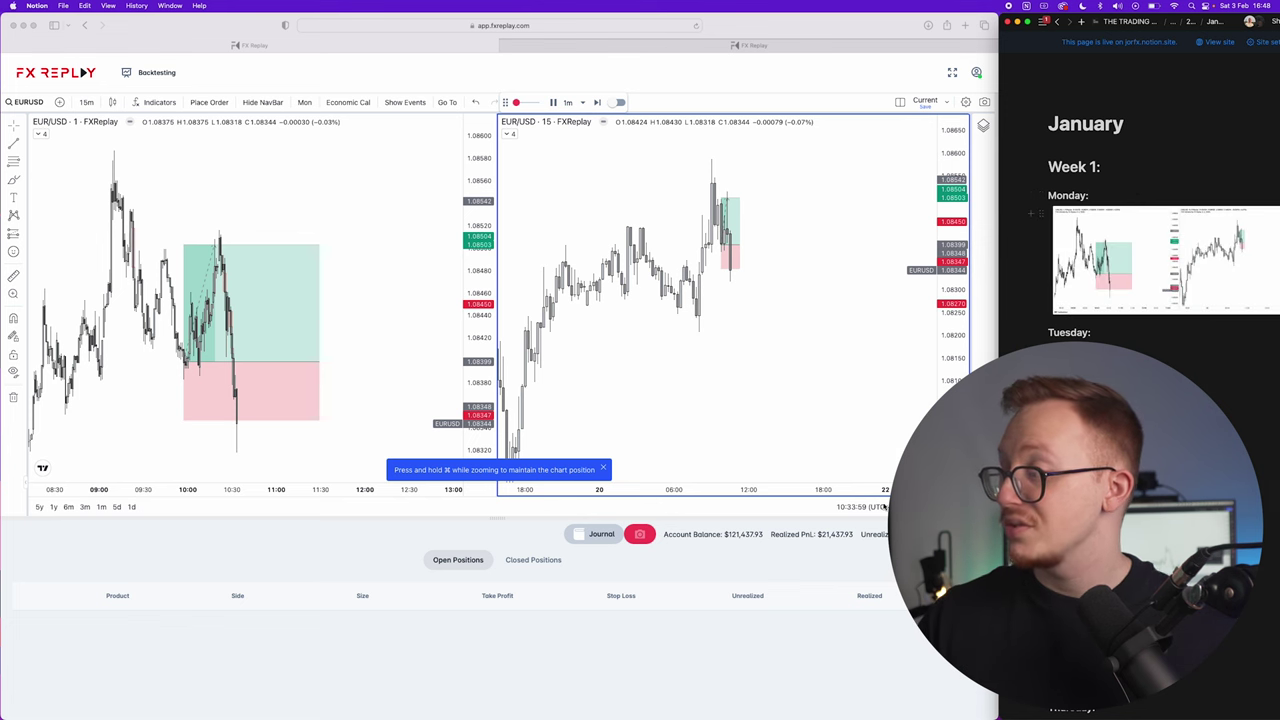
click(617, 518)
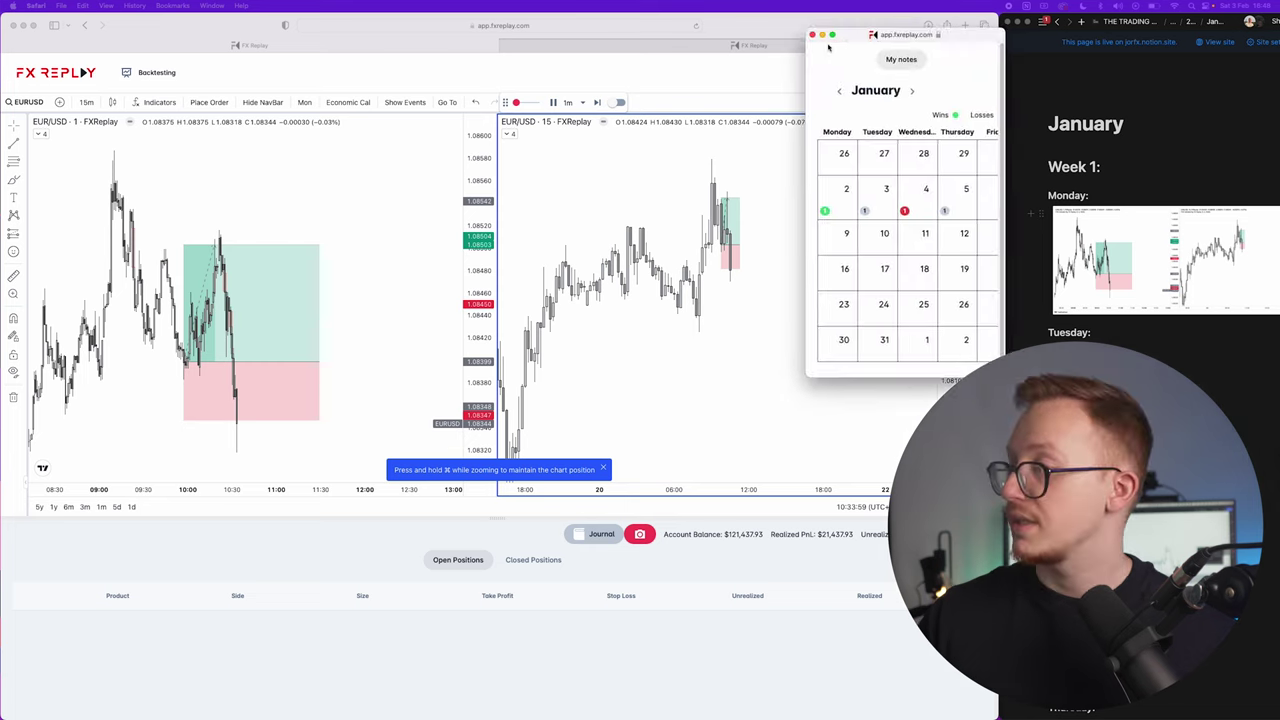
drag(583, 130, 719, 131)
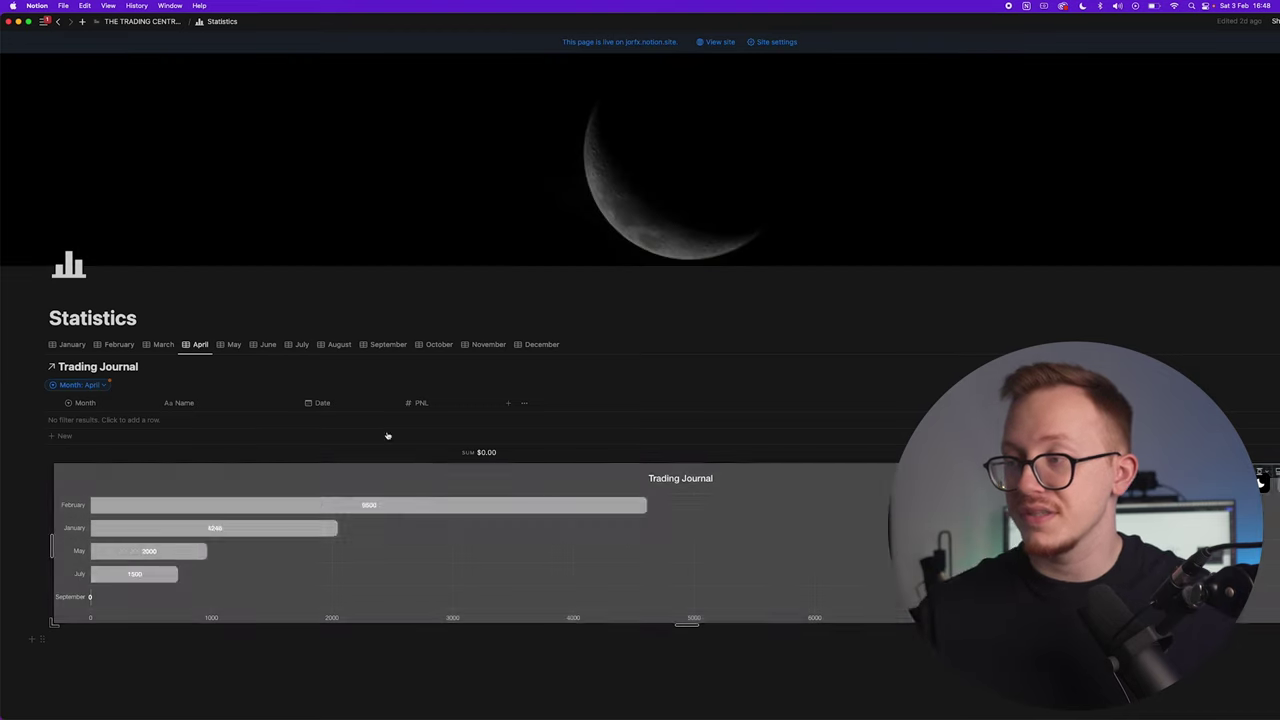
Review the January, February and March Statistics tables, then return to the home page.
click(72, 344)
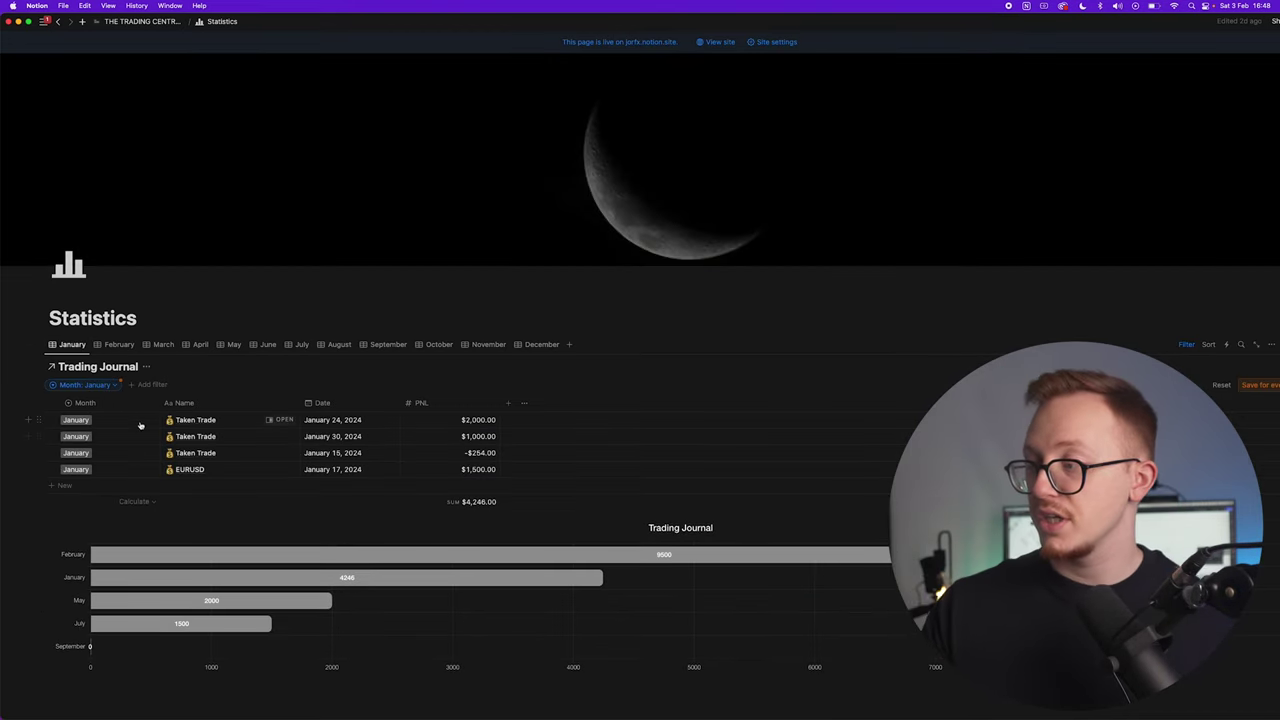
click(119, 344)
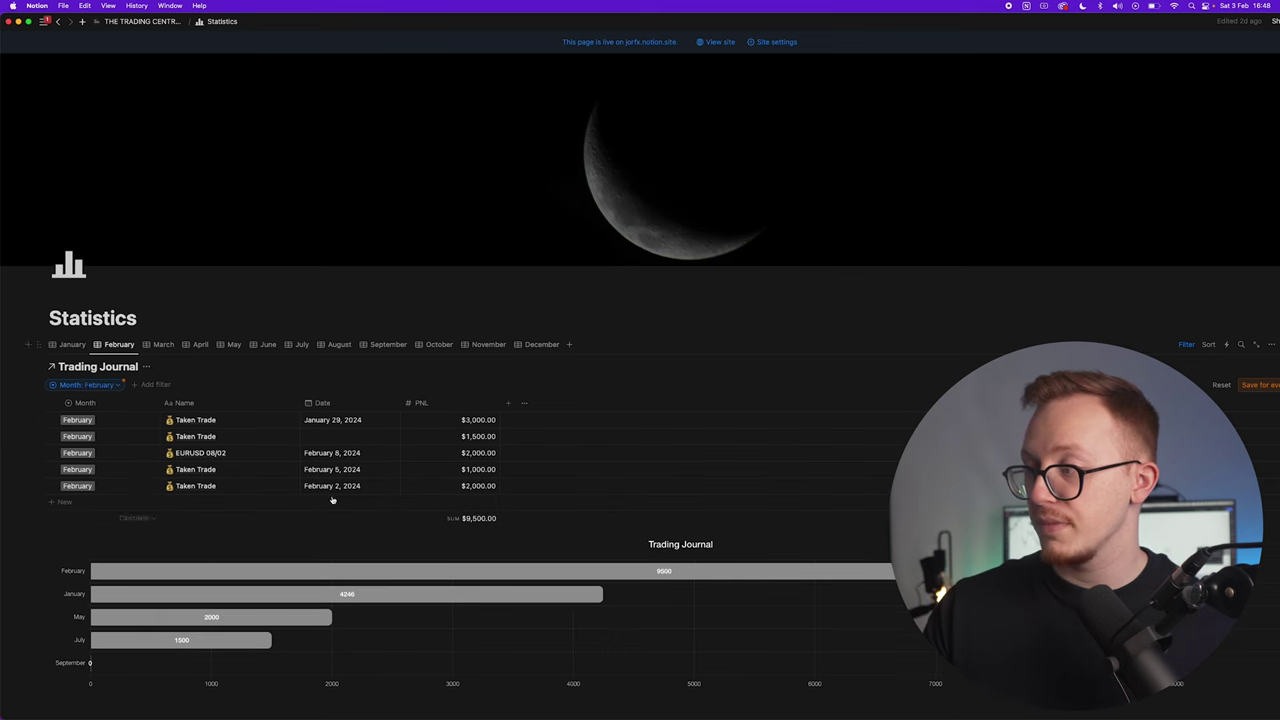
click(163, 345)
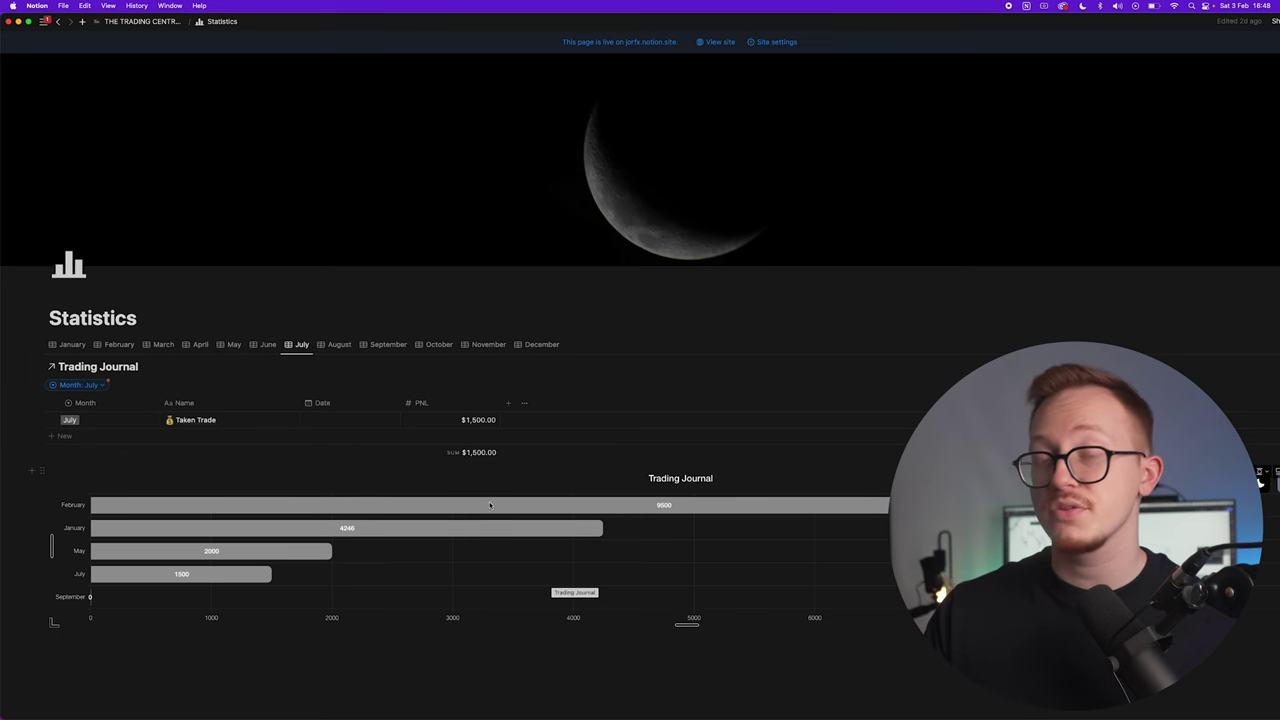
click(143, 21)
Scroll the dashboard to the Routines habit tracker and back.
scroll(210, 484, down, 5)
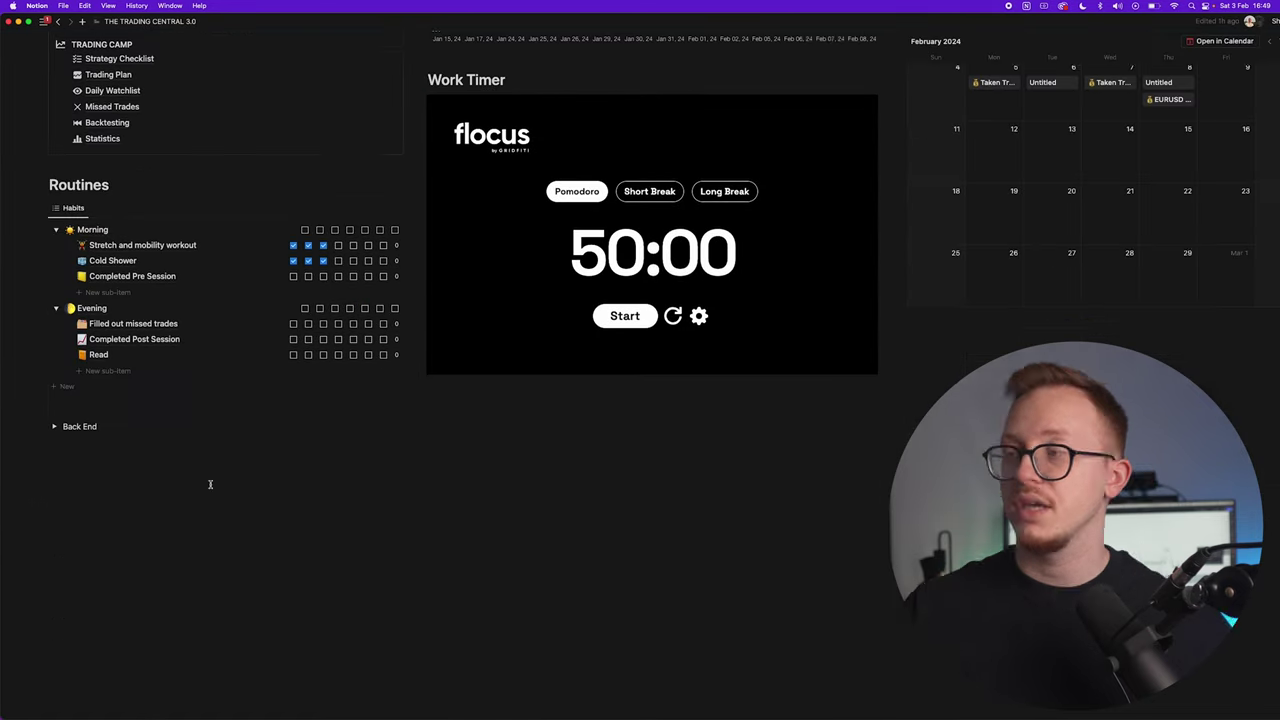
scroll(210, 484, up, 1)
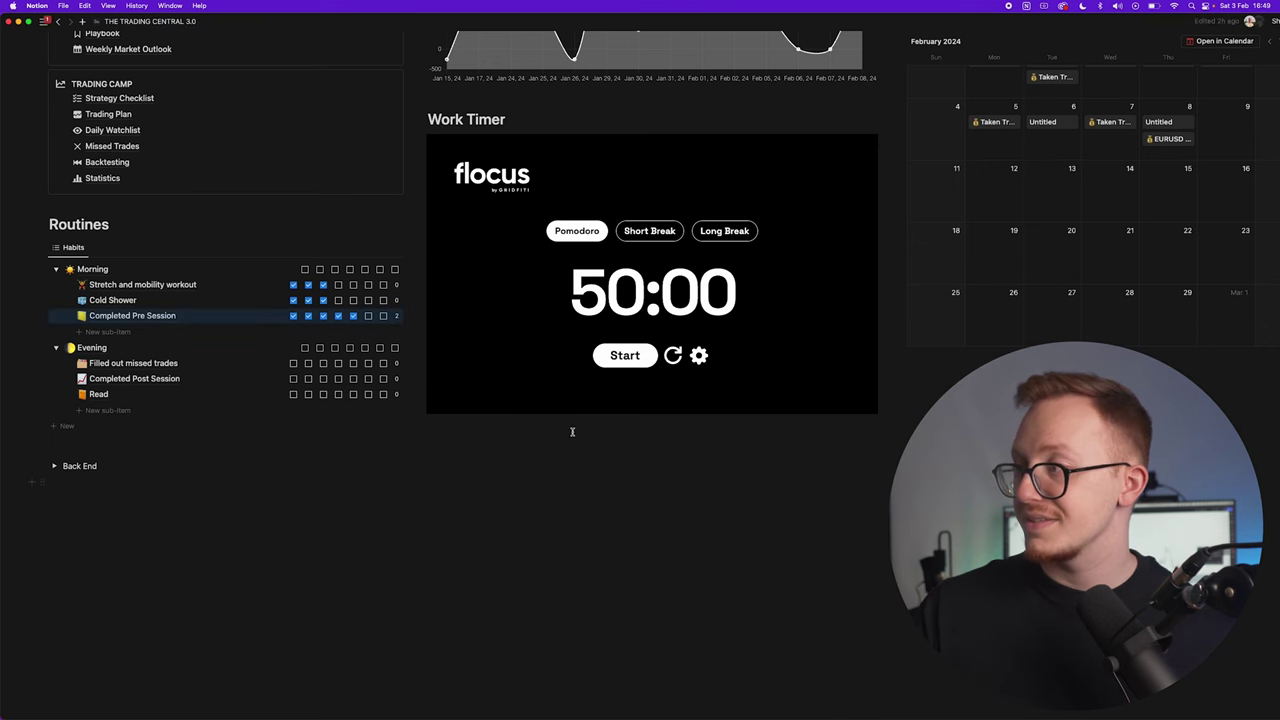
scroll(572, 431, up, 5)
scroll(496, 651, down, 2)
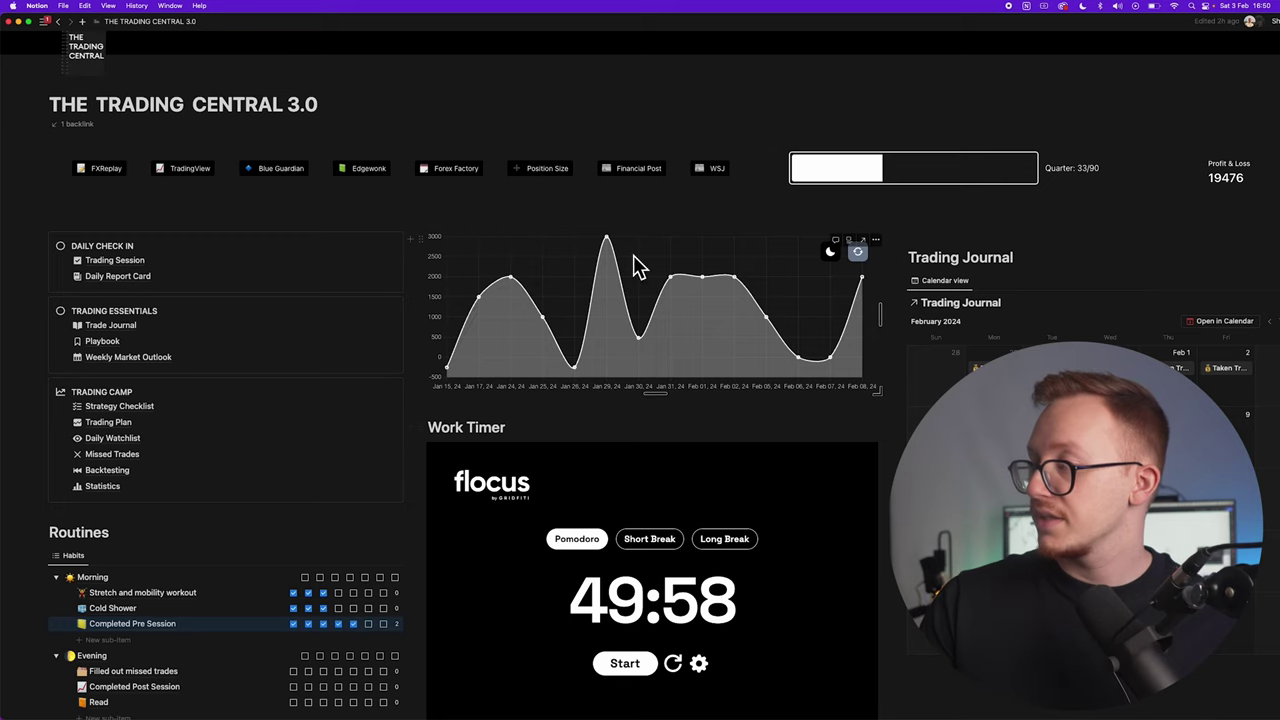
scroll(1121, 268, down, 2)
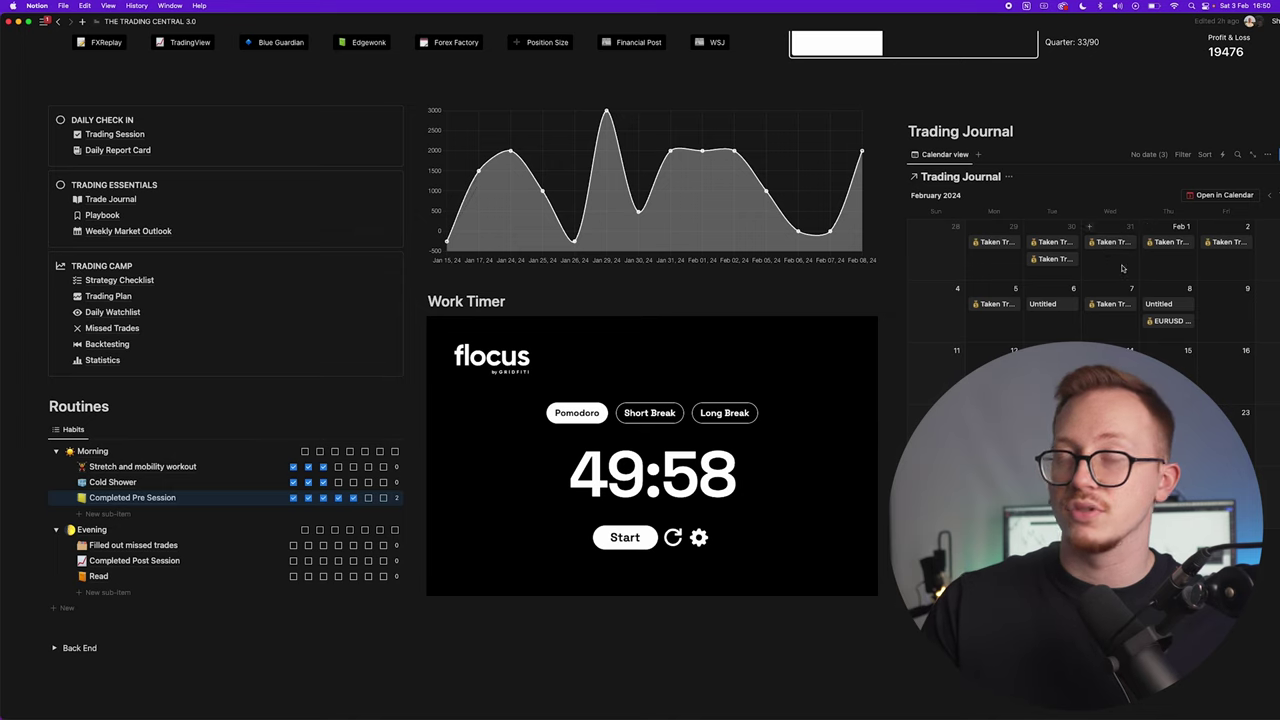